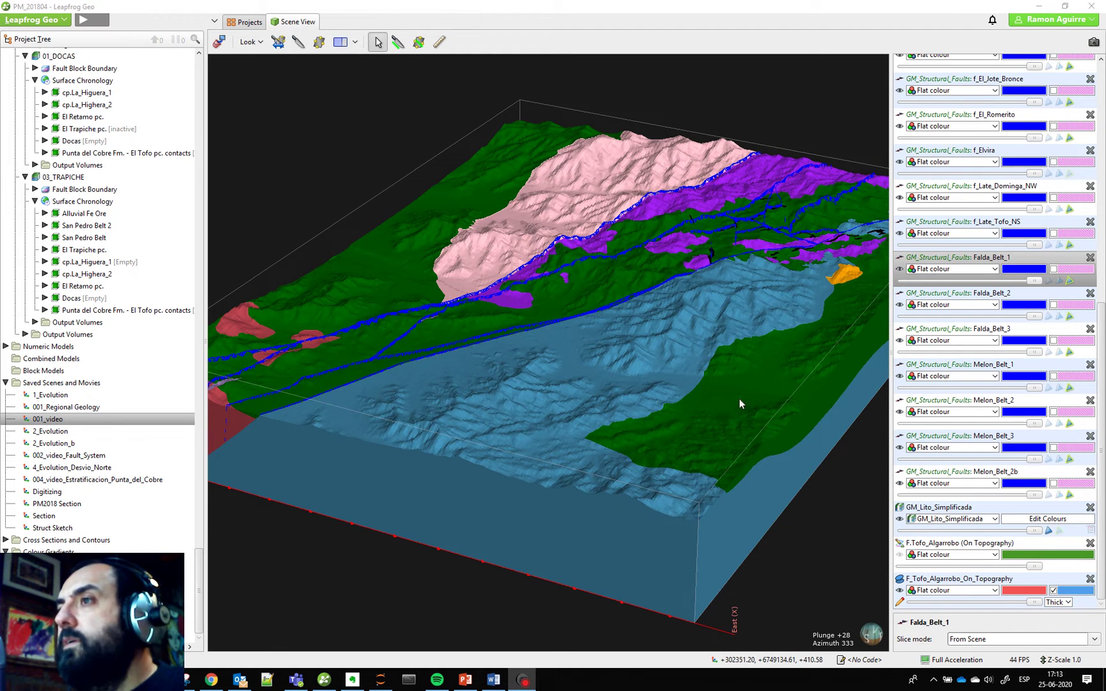
Examine the regional geological model and its fault traces from opposite sides and at different distances
scroll(735, 392, "down", 1)
scroll(734, 390, "up", 4)
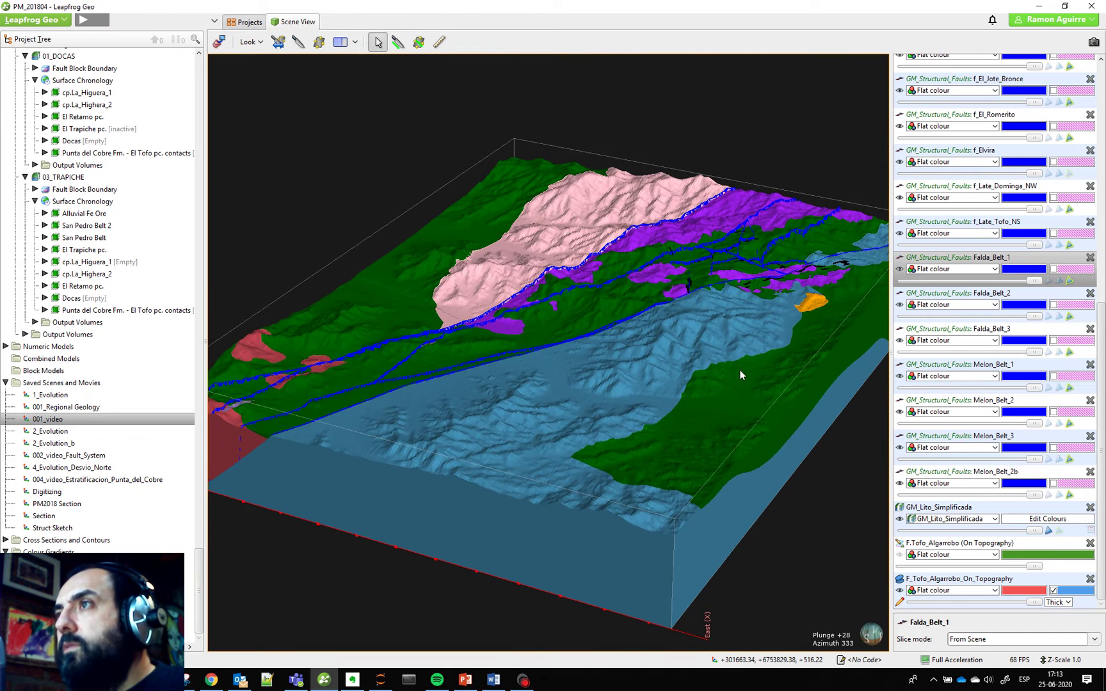
middle_click_drag(712, 379, 710, 382)
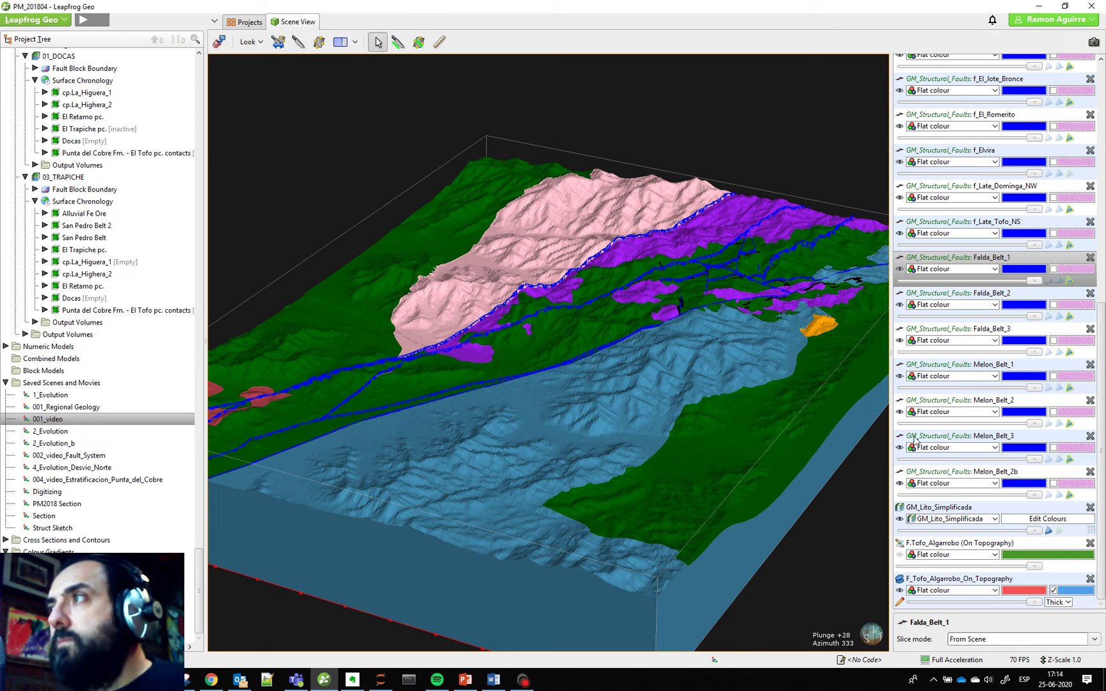
left_click_drag(1101, 378, 1100, 134)
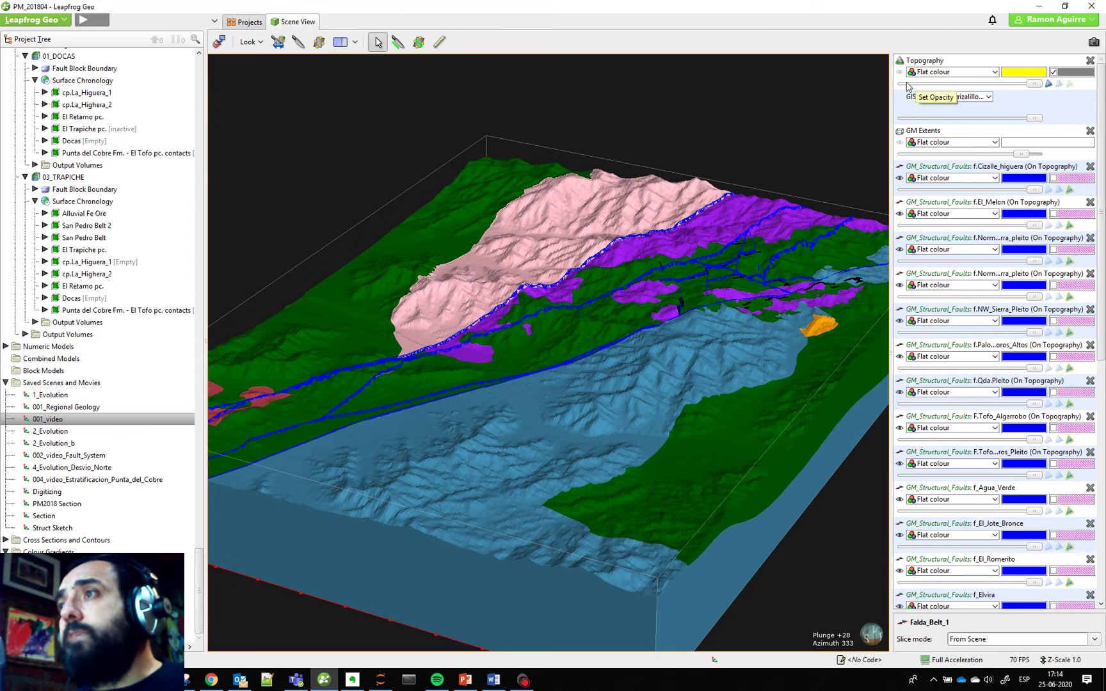
scroll(628, 278, "down", 3)
left_click_drag(537, 382, 547, 368)
left_click_drag(376, 450, 433, 375)
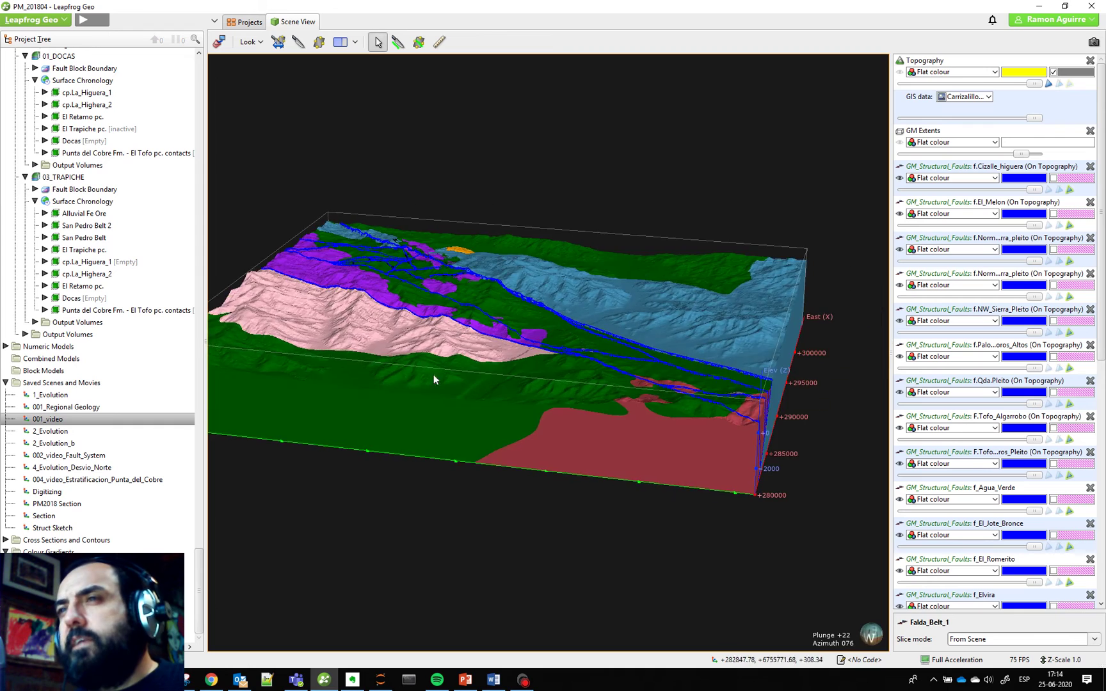
left_click_drag(362, 403, 441, 507)
left_click_drag(357, 481, 642, 501)
Open the lithology colour legend of GM_Lito_Simplificada and place it clear of the model
scroll(1032, 461, "down", 7)
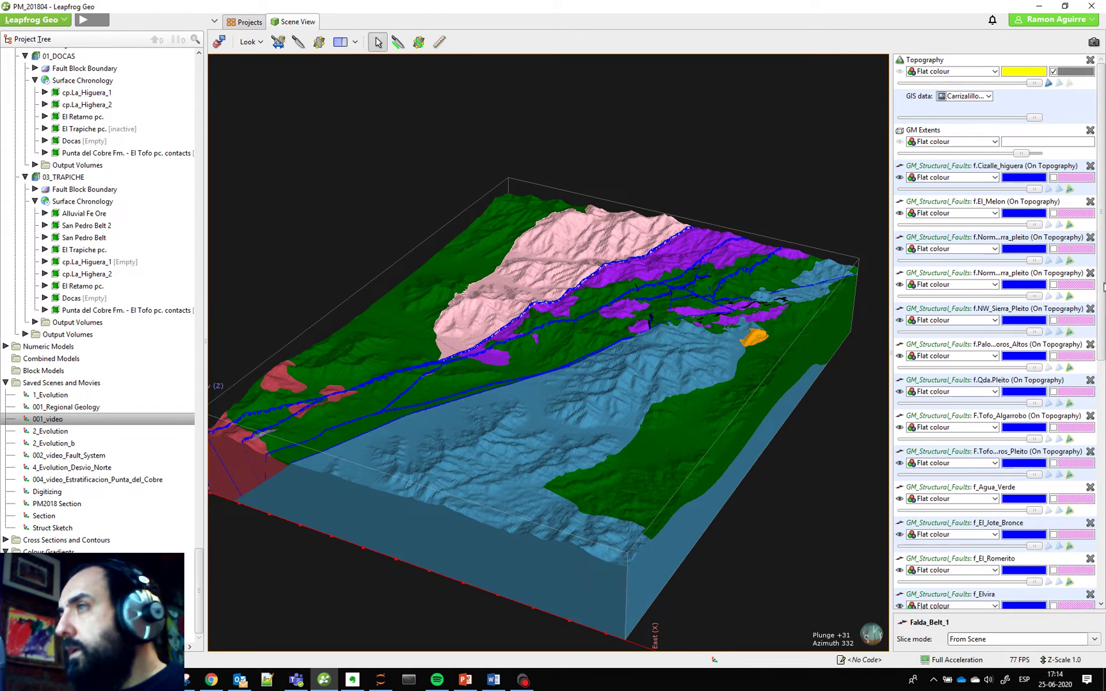
left_click(1022, 512)
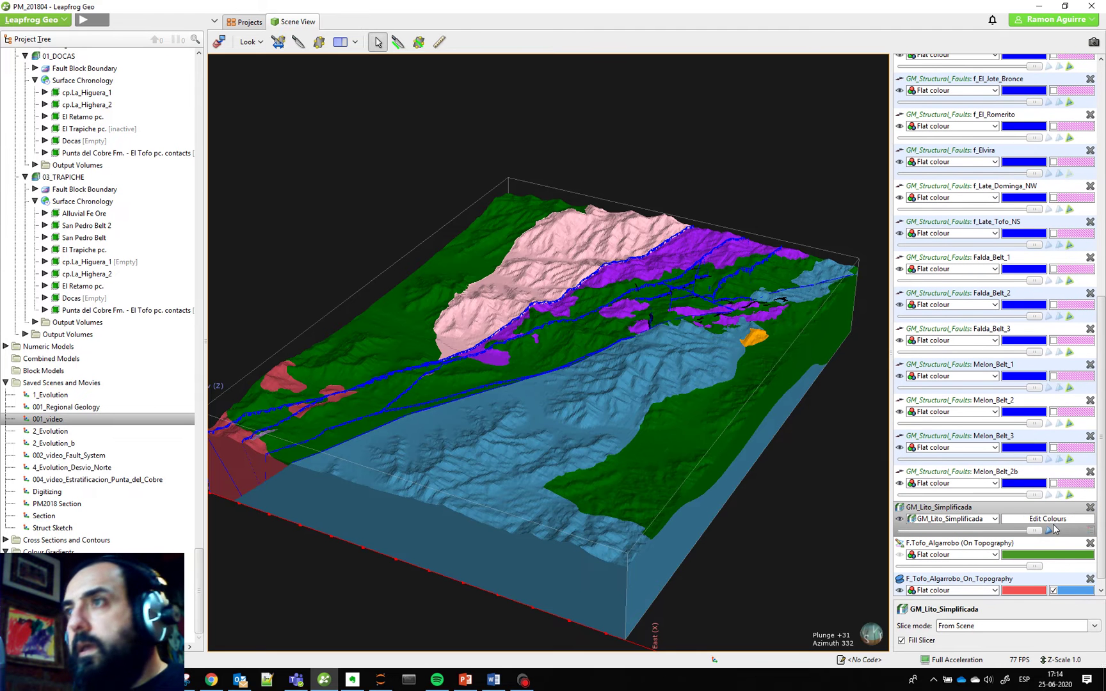
left_click(1071, 522)
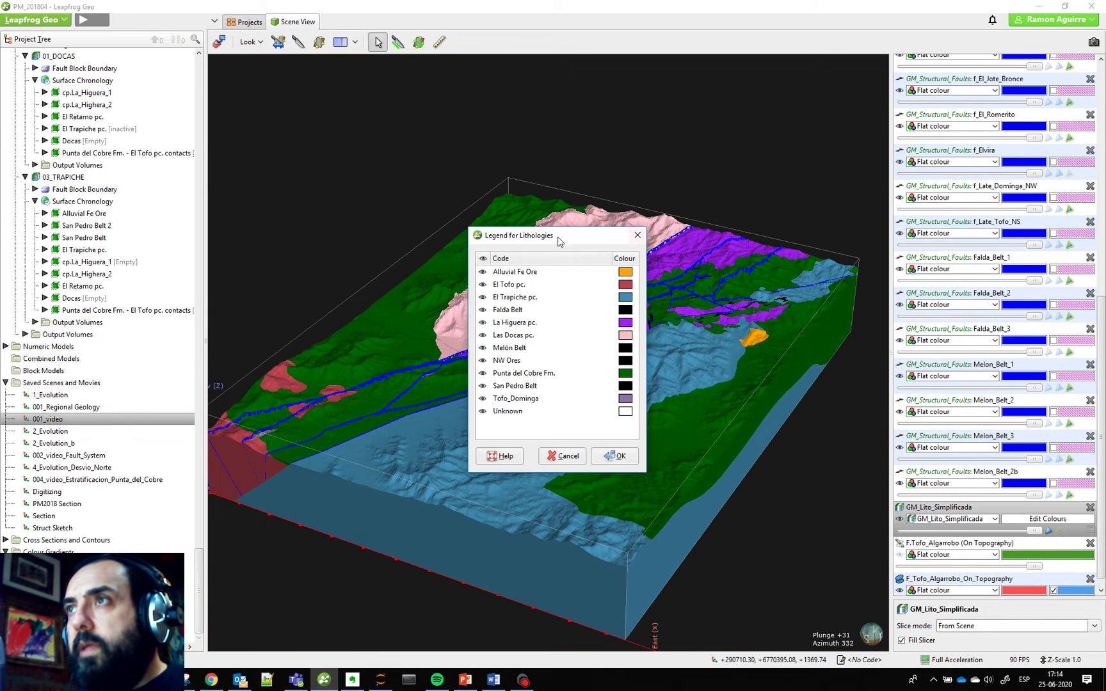
left_click_drag(567, 242, 161, 124)
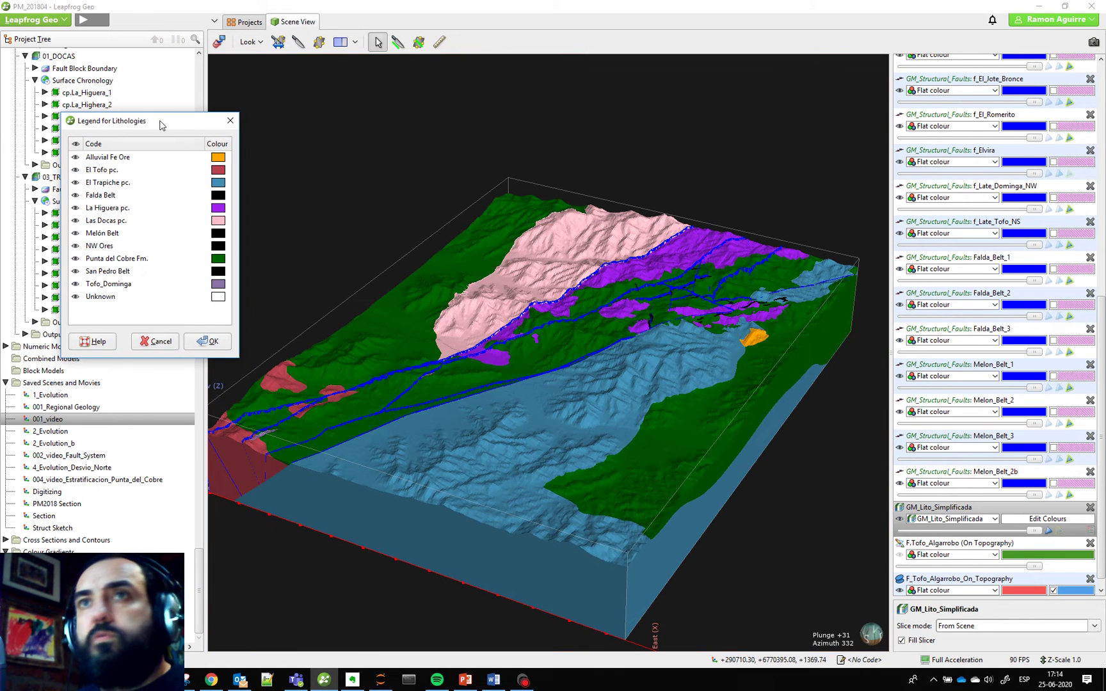
Hide the Punta del Cobre Fm., Alluvial Fe Ore, El Tofo pc., El Trapiche pc. and Las Docas pc. lithologies, keeping La Higuera pc. displayed
left_click(75, 259)
left_click_drag(357, 433, 346, 479)
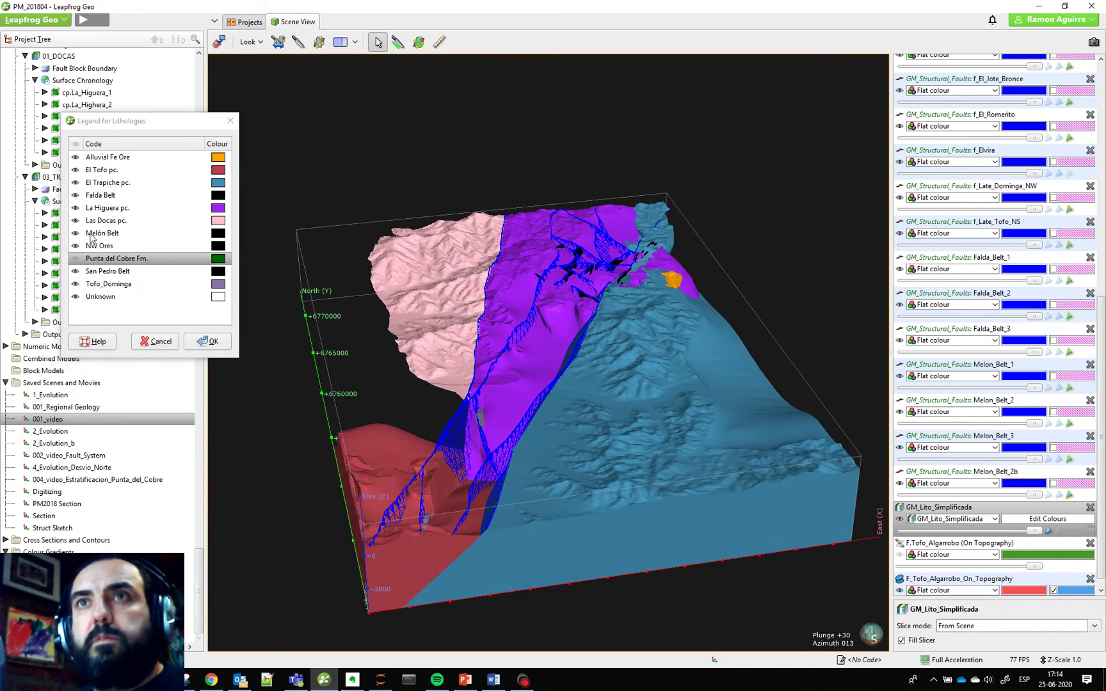
left_click(75, 157)
left_click(74, 170)
left_click(75, 183)
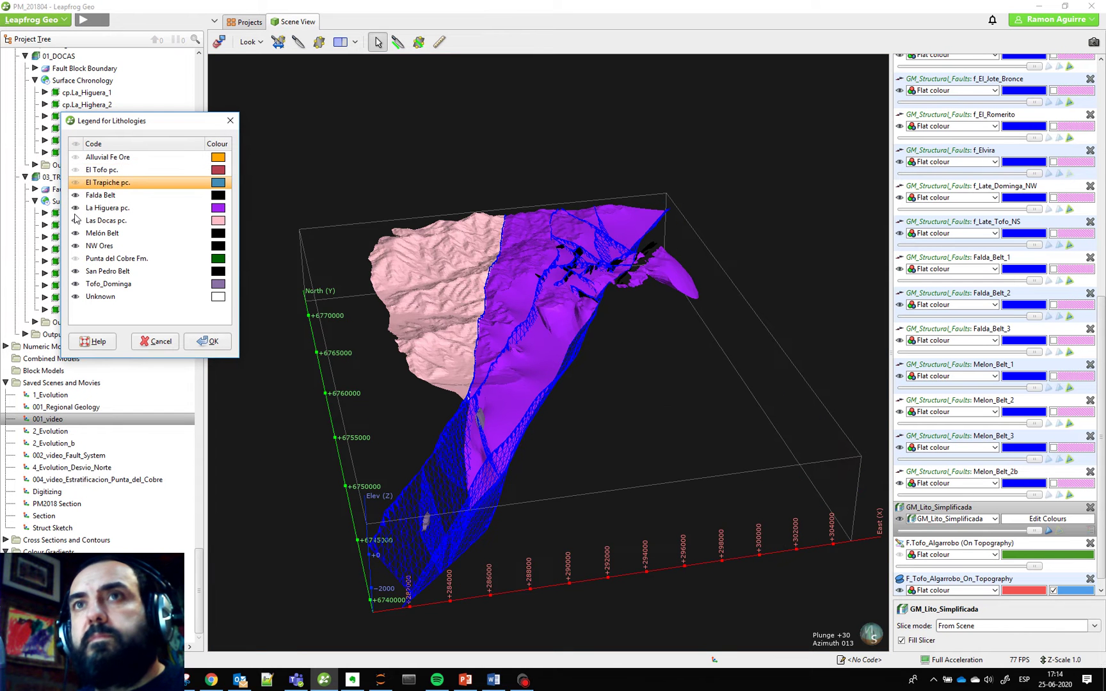
left_click(75, 208)
left_click(75, 220)
left_click(75, 207)
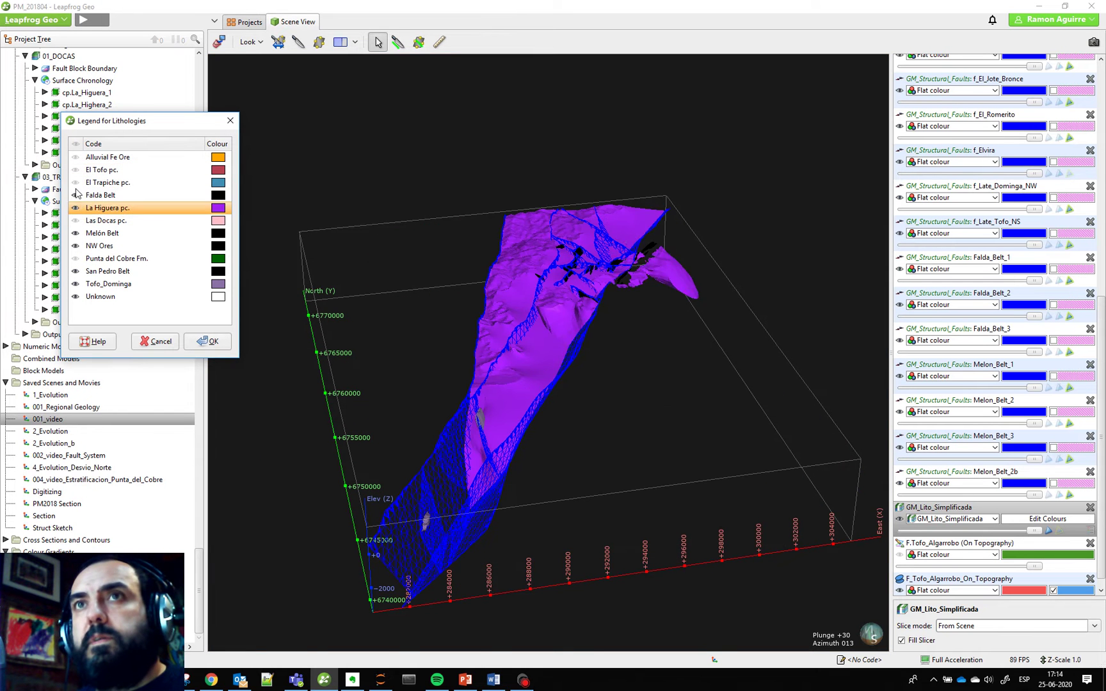
Turn all lithologies back on and view the complete model obliquely
left_click(75, 182)
left_click(75, 144)
left_click_drag(577, 436, 493, 439)
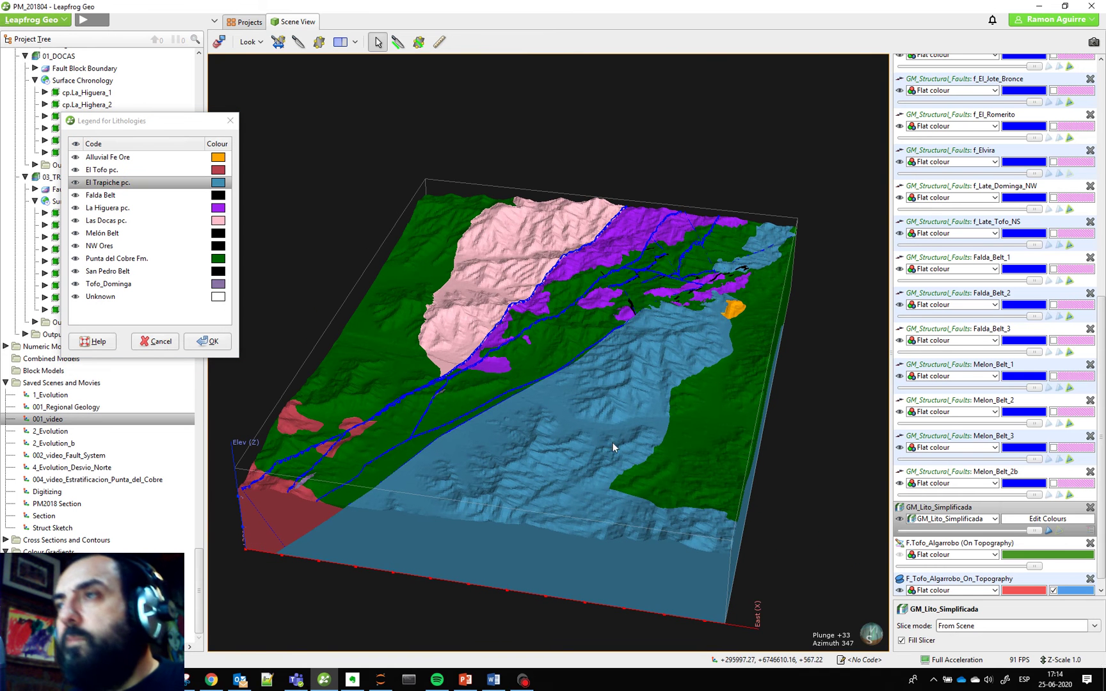
left_click_drag(665, 455, 631, 438)
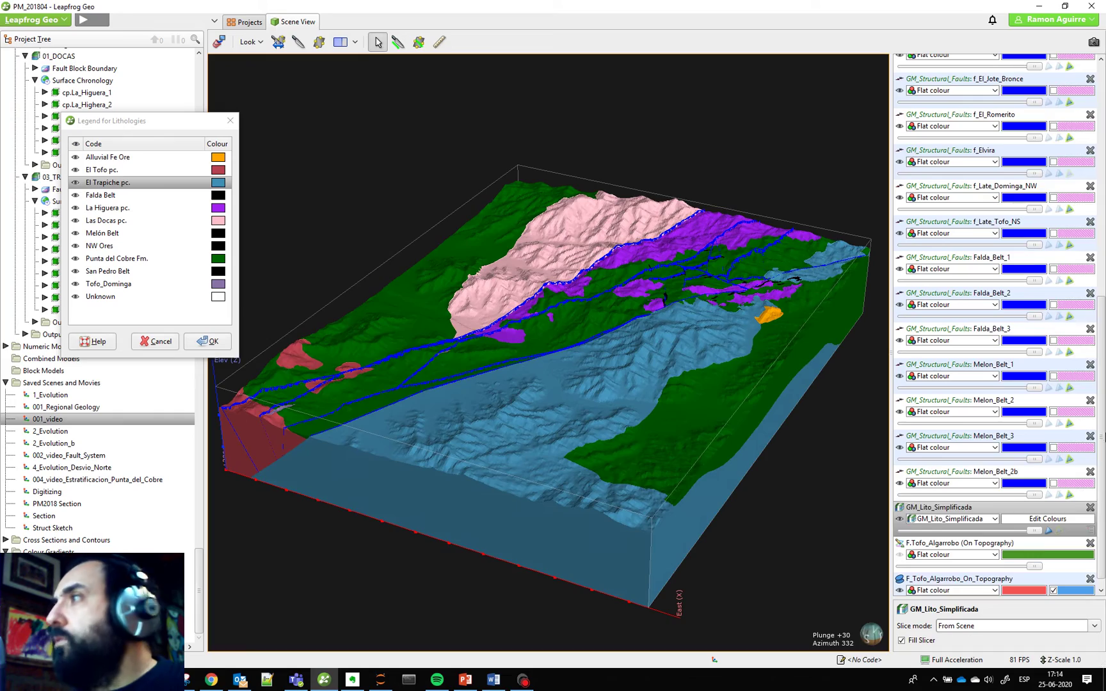
Show the topography with its draped geological map and examine the fault traces against it in plan view
scroll(1104, 491, "up", 15)
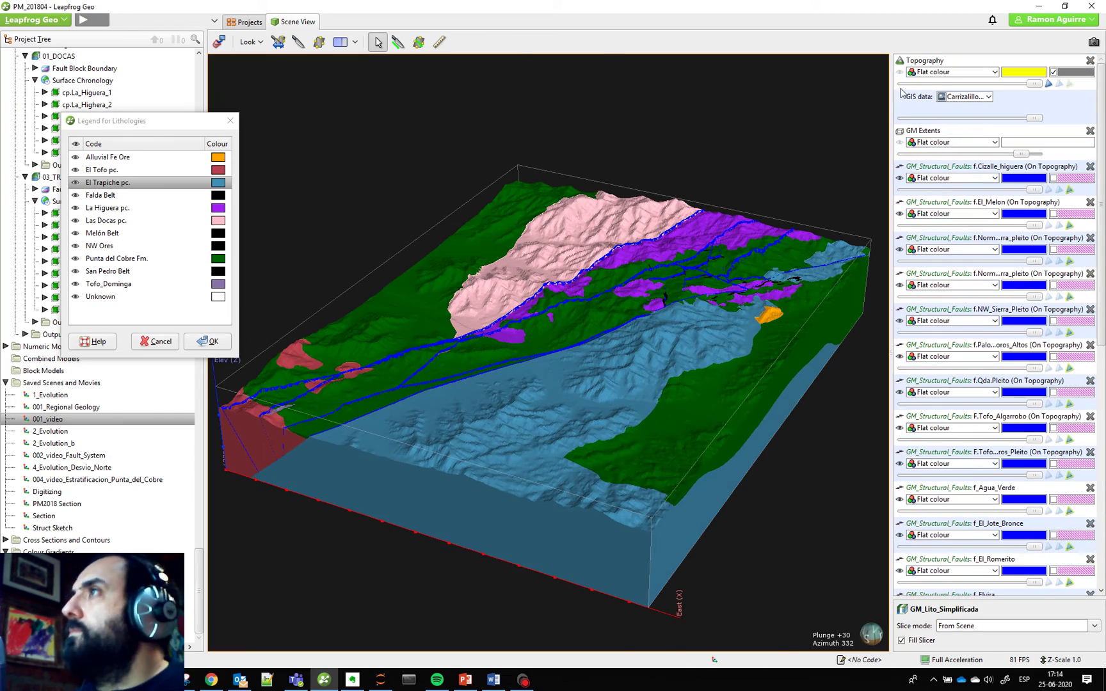
left_click(900, 72)
key("d")
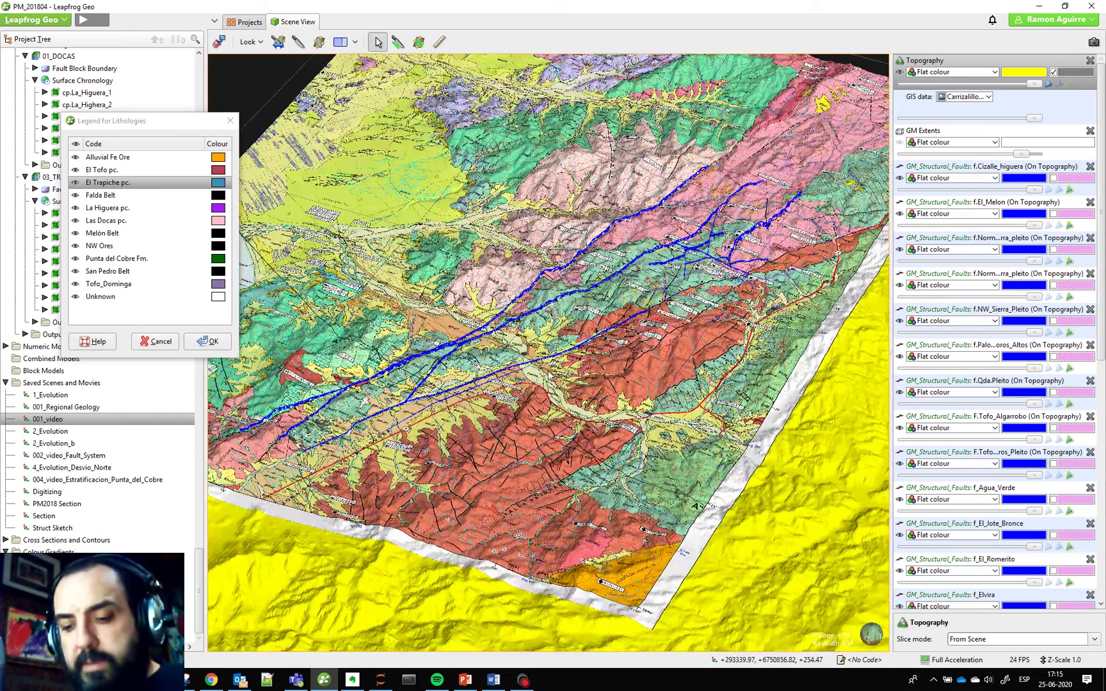
scroll(591, 387, "up", 5)
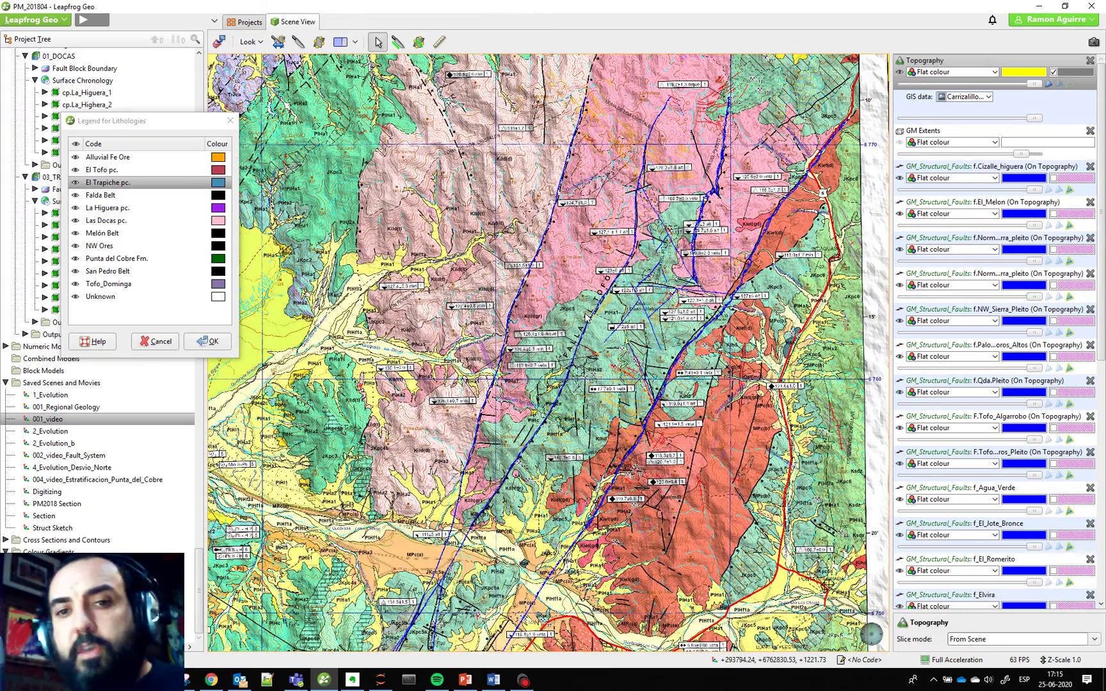
scroll(599, 374, "down", 5)
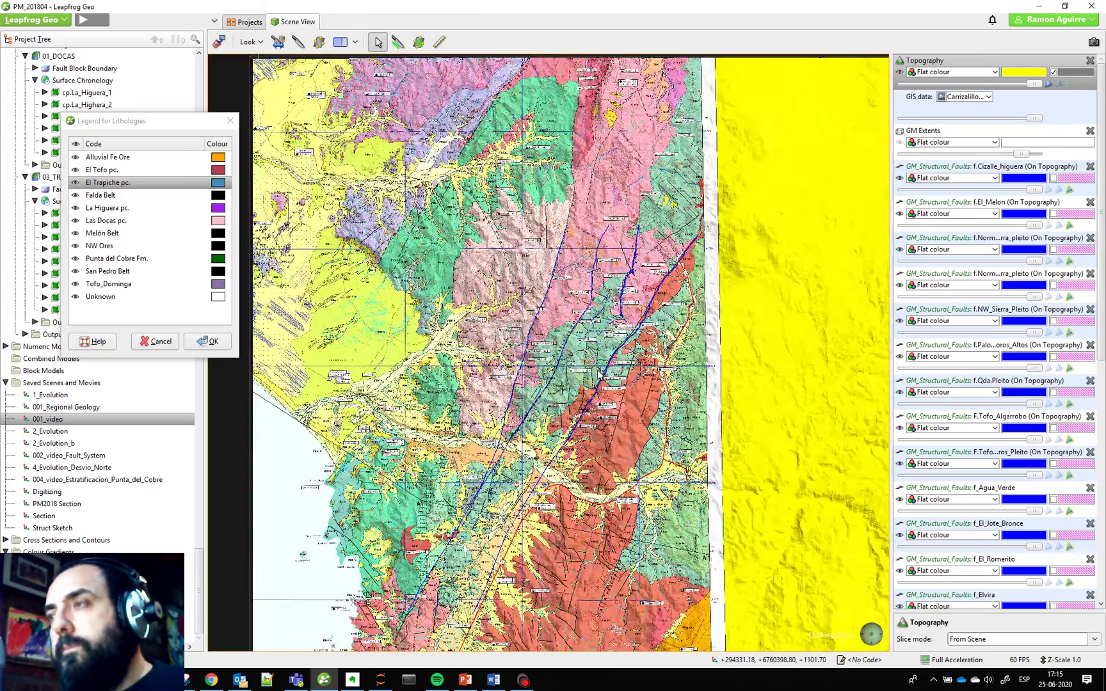
scroll(598, 375, "up", 10)
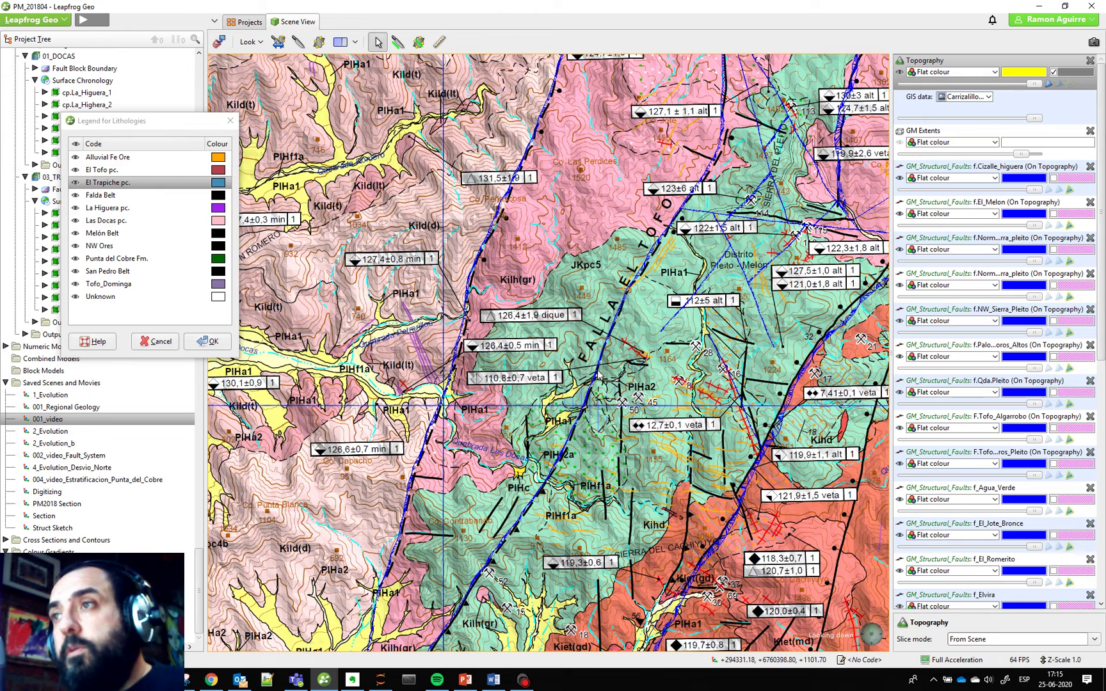
scroll(547, 353, "down", 3)
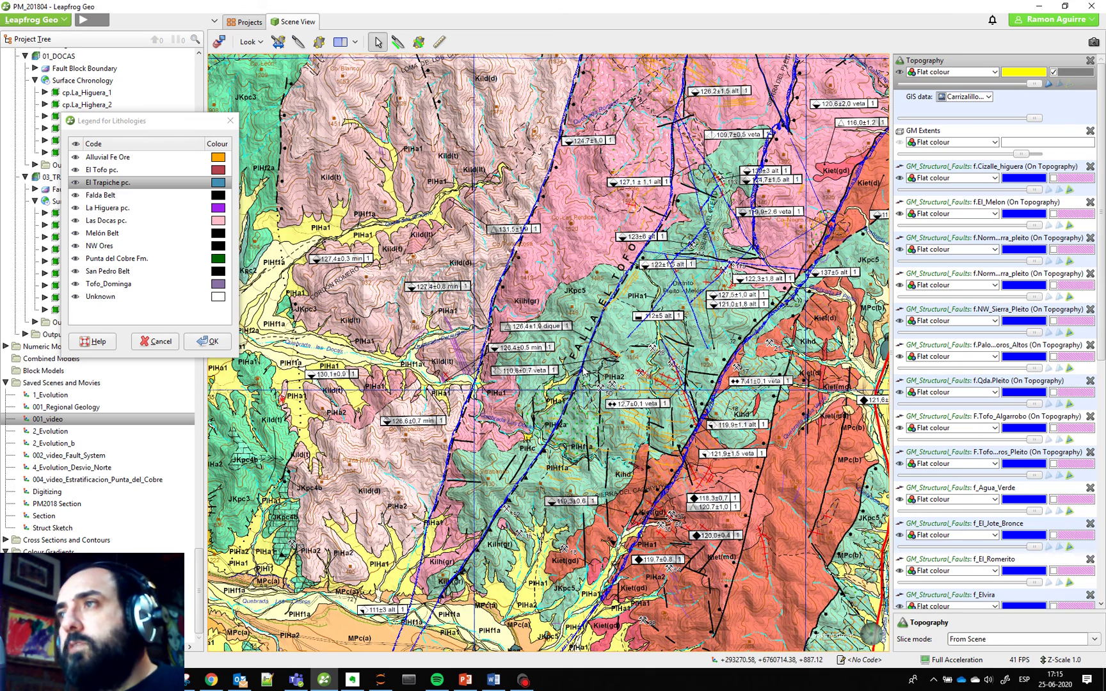
scroll(583, 370, "down", 5)
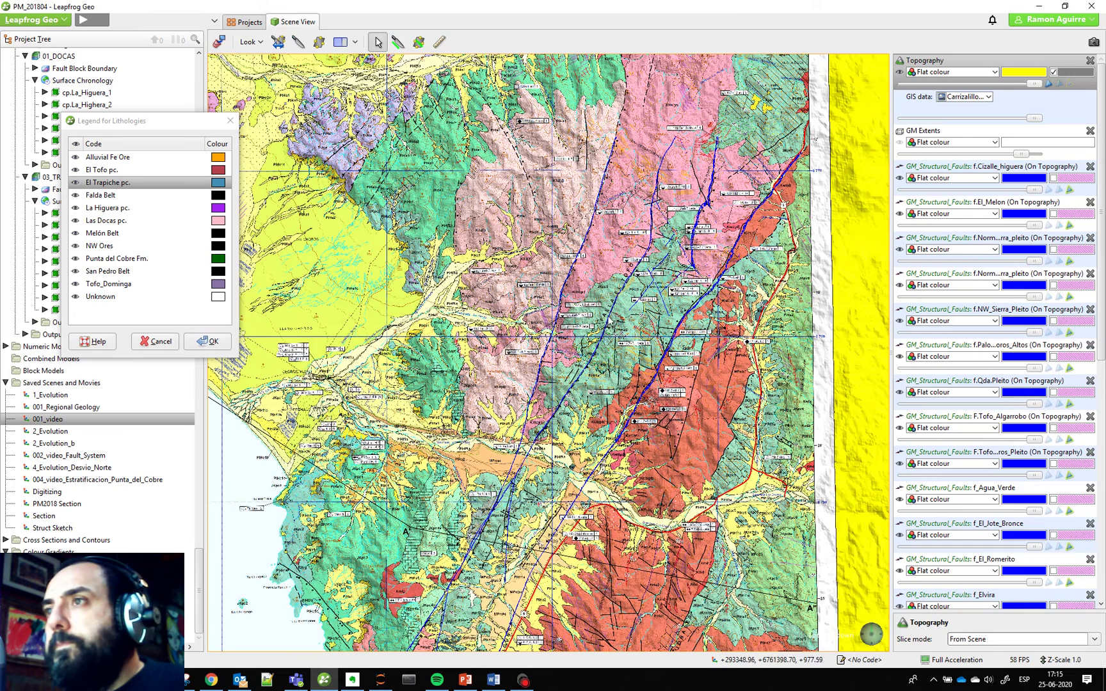
scroll(610, 322, "up", 3)
Hide the GM_Lito_Simplificada volumes and the topography, leaving only the fault meshes, and view them obliquely
scroll(953, 548, "down", 8)
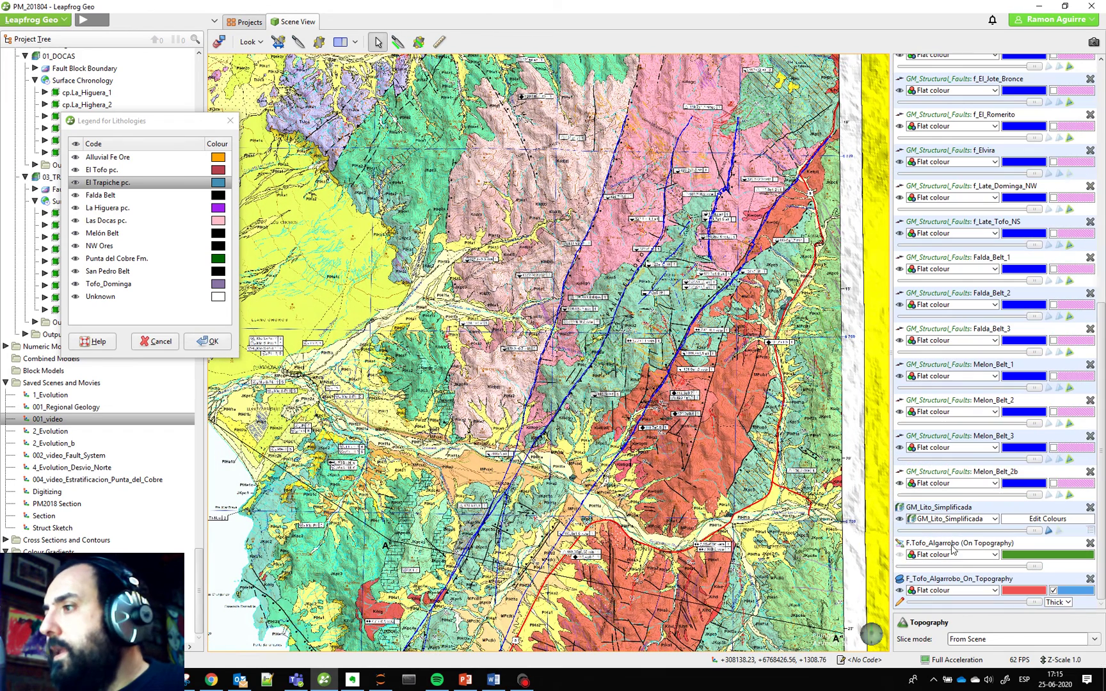
left_click(901, 521)
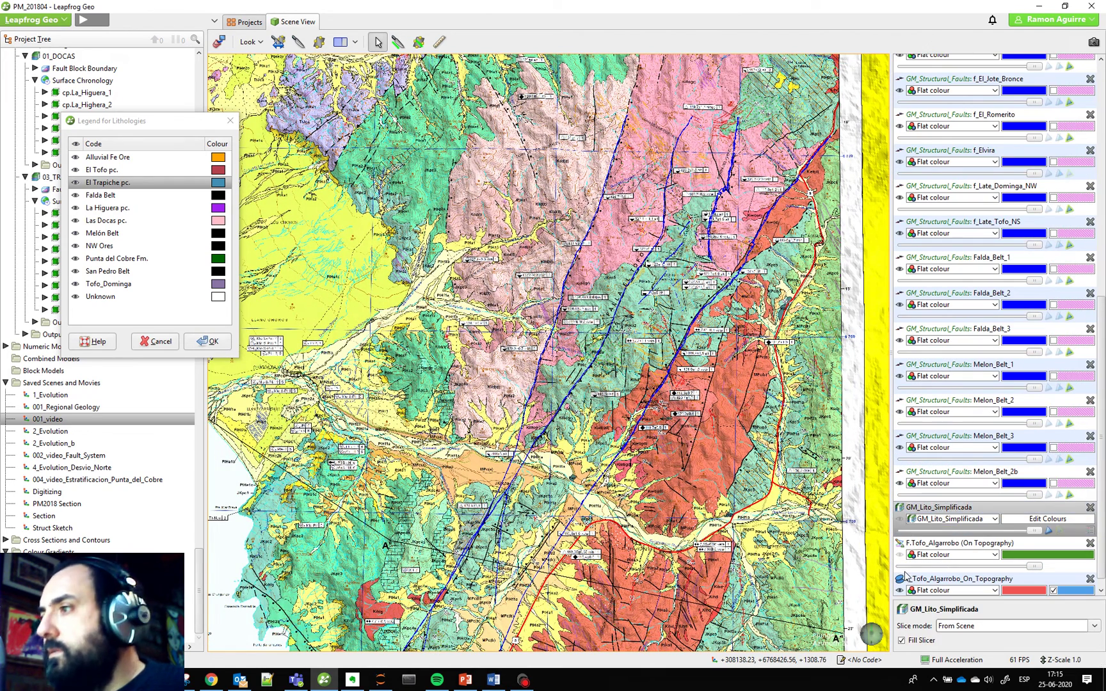
scroll(923, 281, "up", 8)
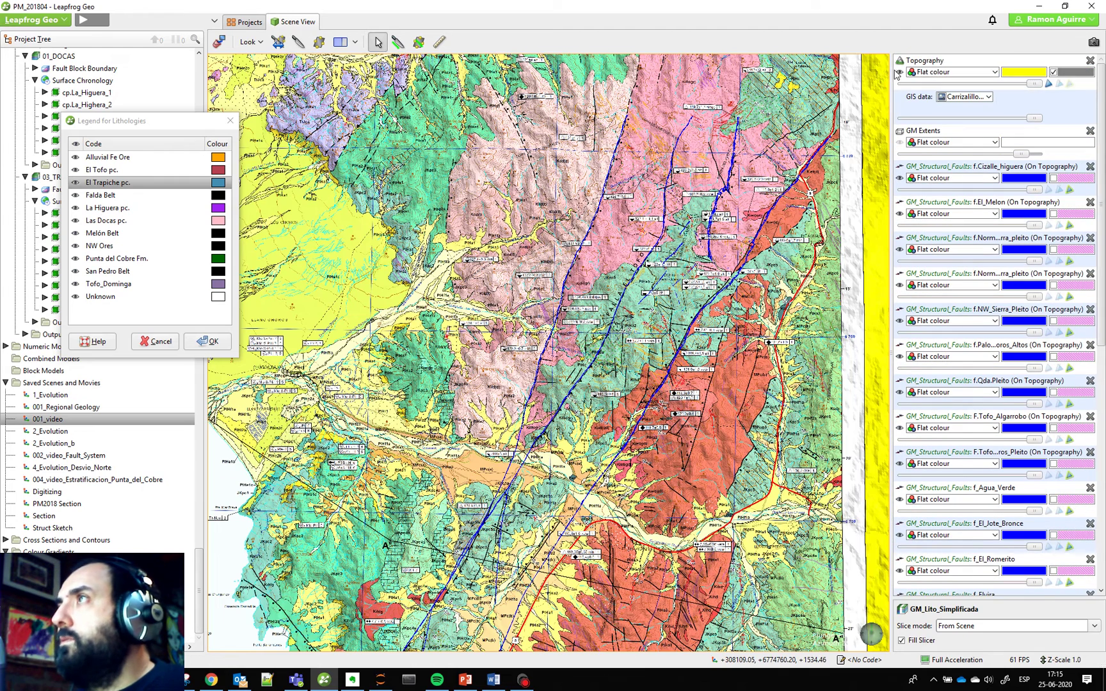
left_click(899, 73)
left_click_drag(659, 375, 553, 370)
scroll(536, 462, "up", 3)
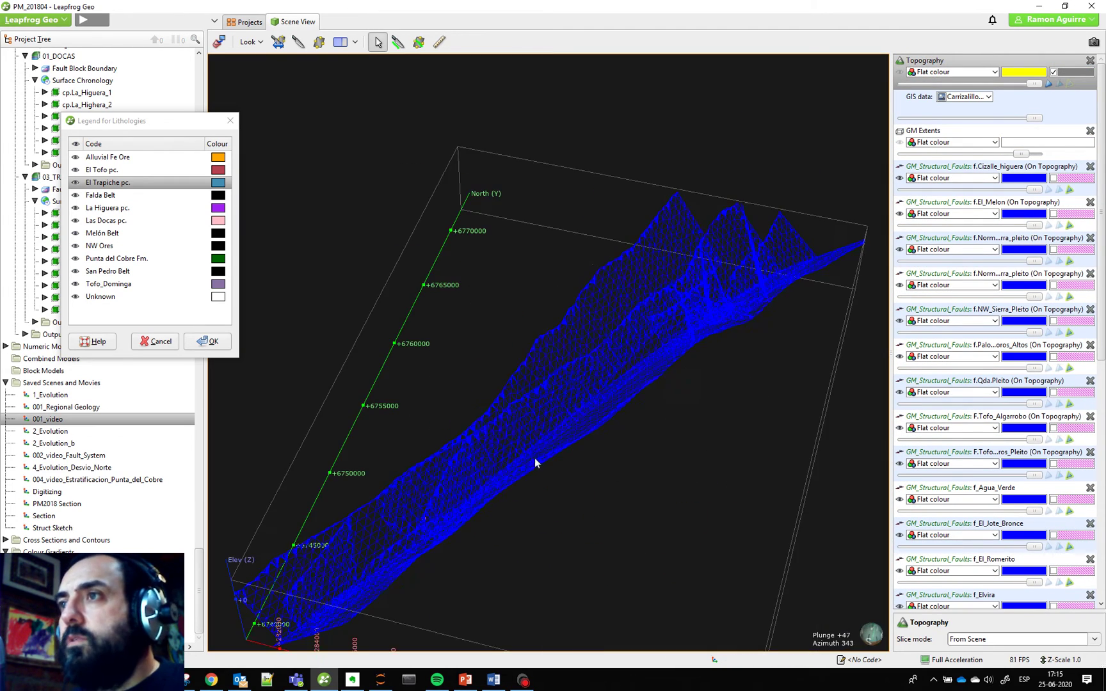
Locate the f.Cizalle_higuera fault in the project tree and add its on-topography polyline to the scene
right_click(982, 169)
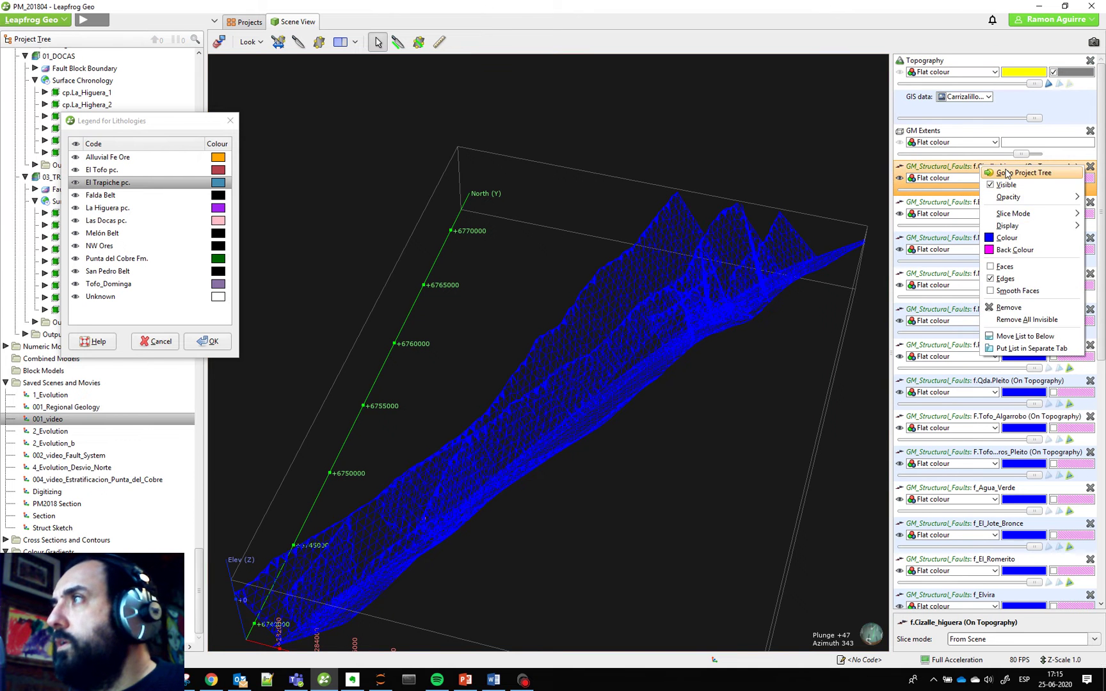
left_click(1007, 173)
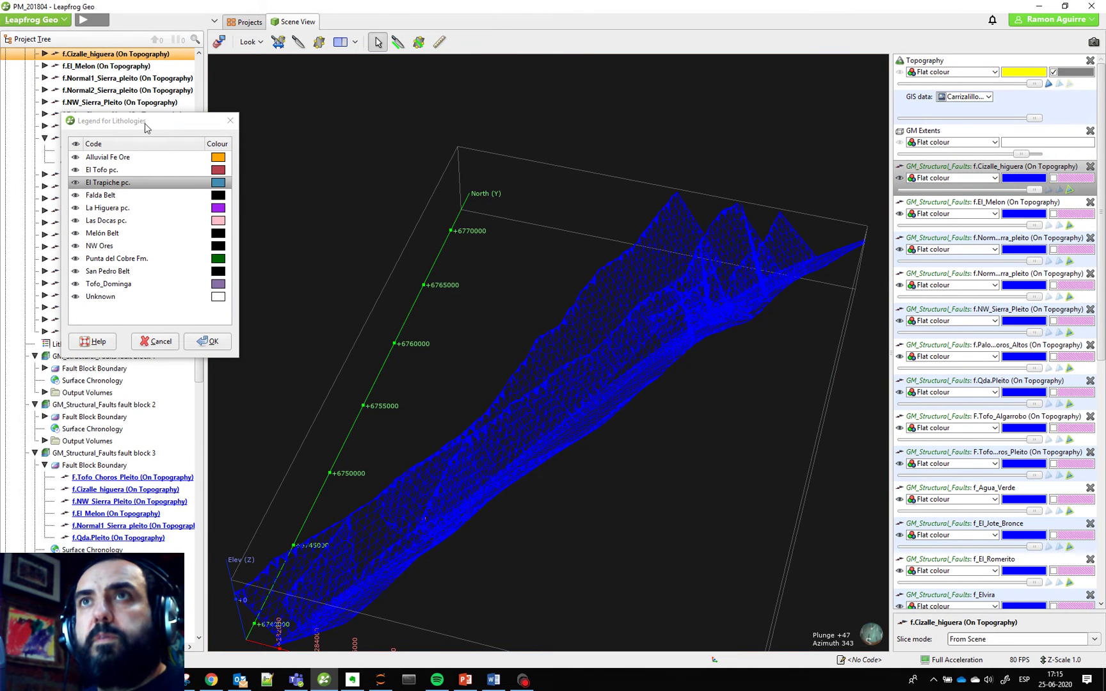
left_click_drag(146, 127, 110, 308)
scroll(114, 135, "up", 2)
left_click(45, 113)
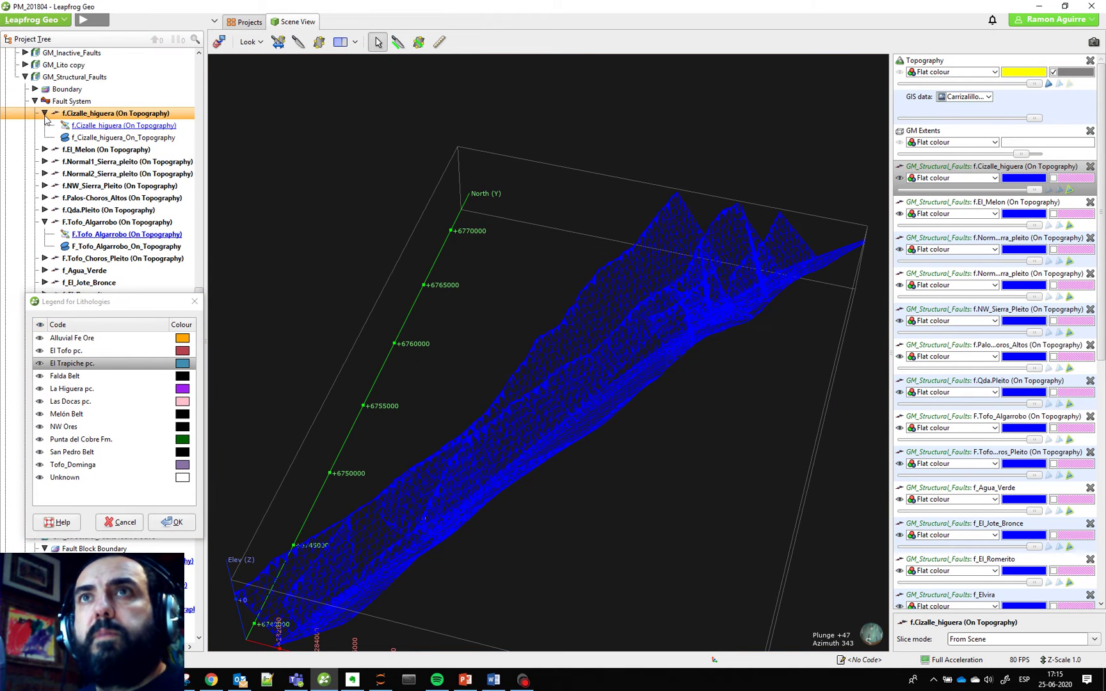
left_click(187, 127)
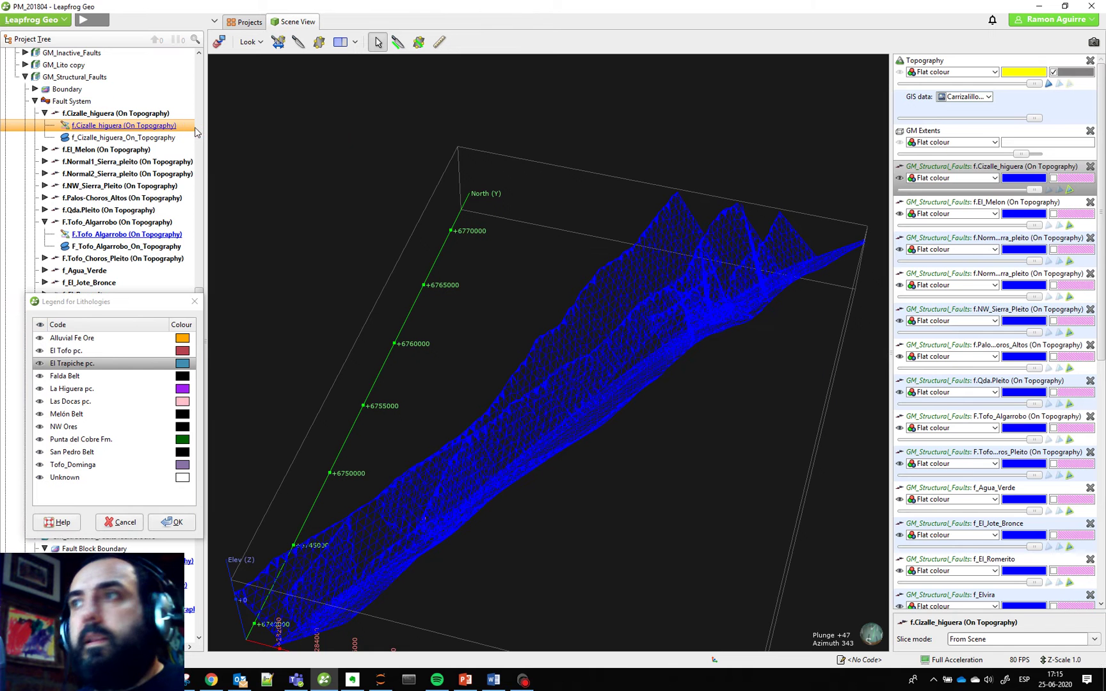
Colour the f.Cizalle_higuera polyline yellow and set its line width to 5.00
scroll(965, 515, "down", 8)
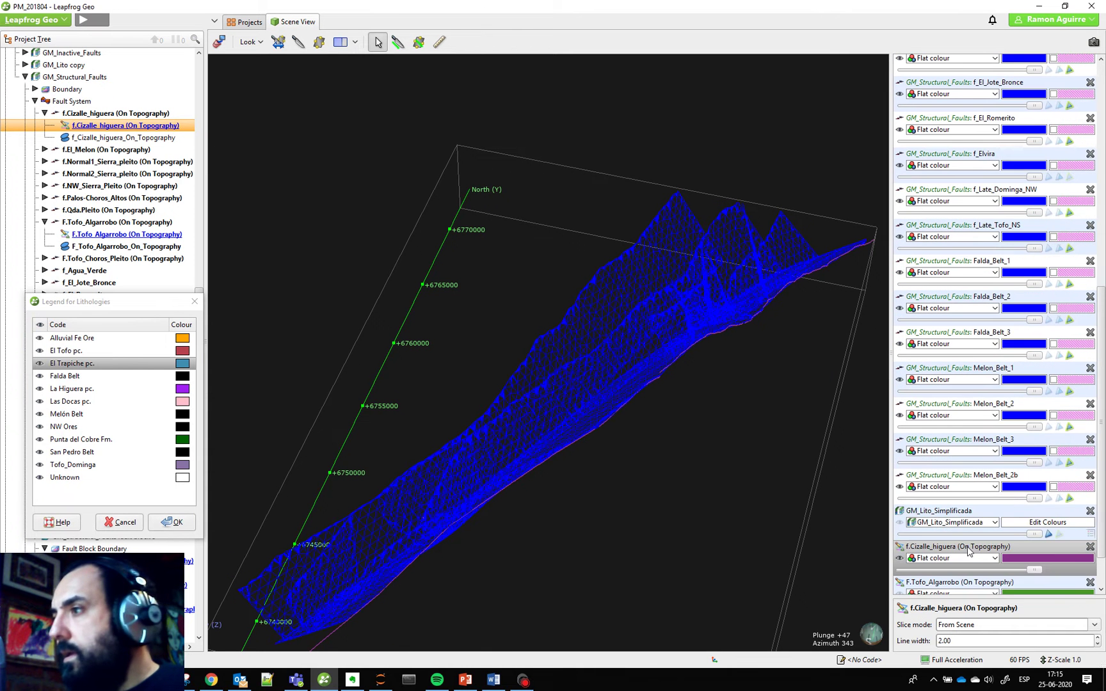
scroll(968, 553, "down", 1)
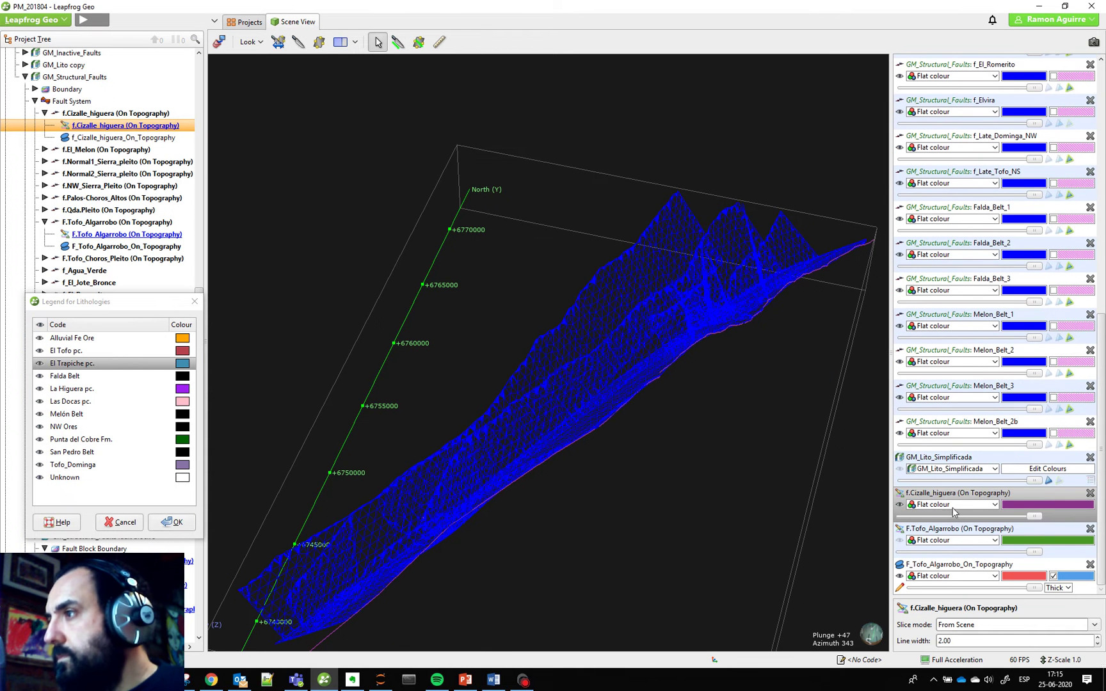
left_click(1037, 505)
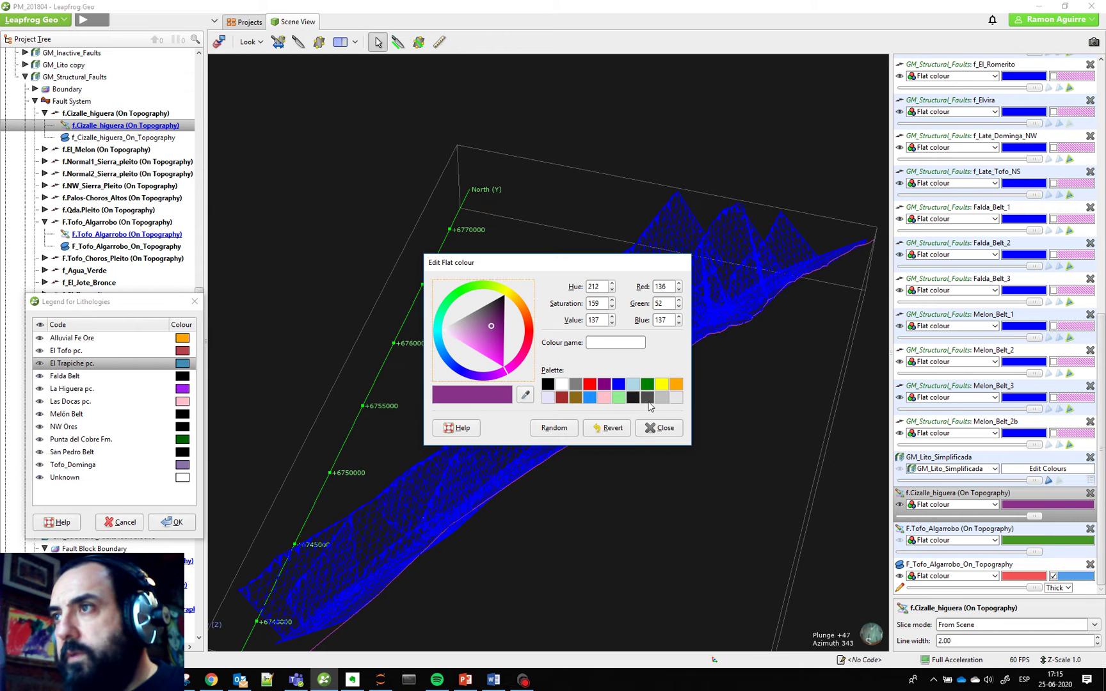
left_click(661, 384)
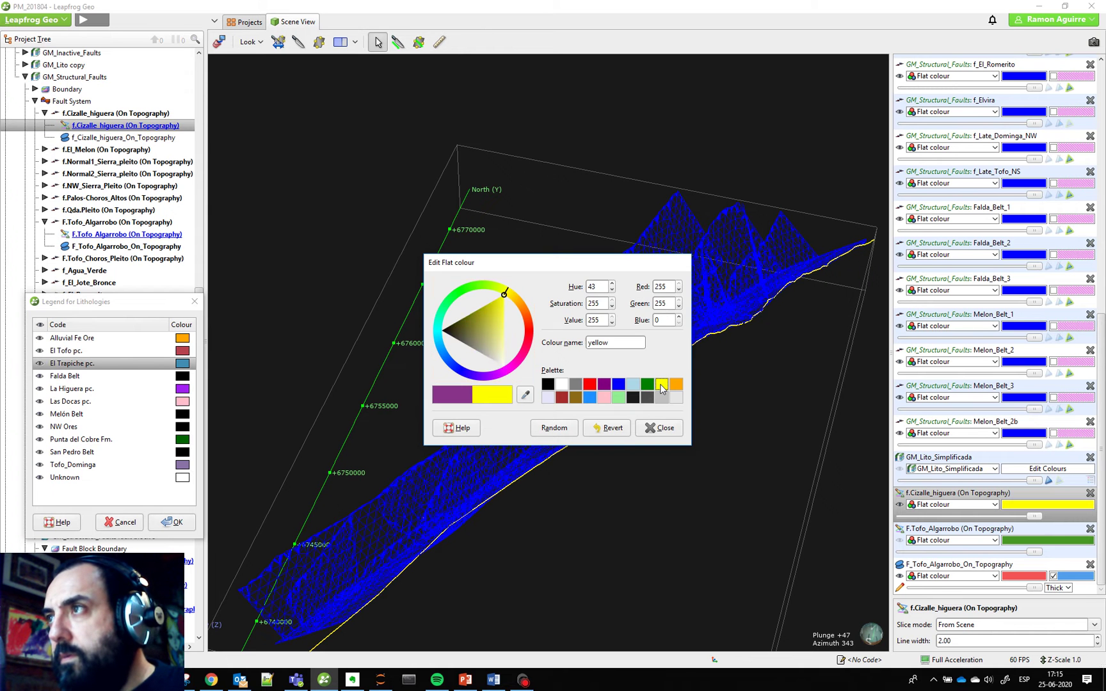
left_click(659, 427)
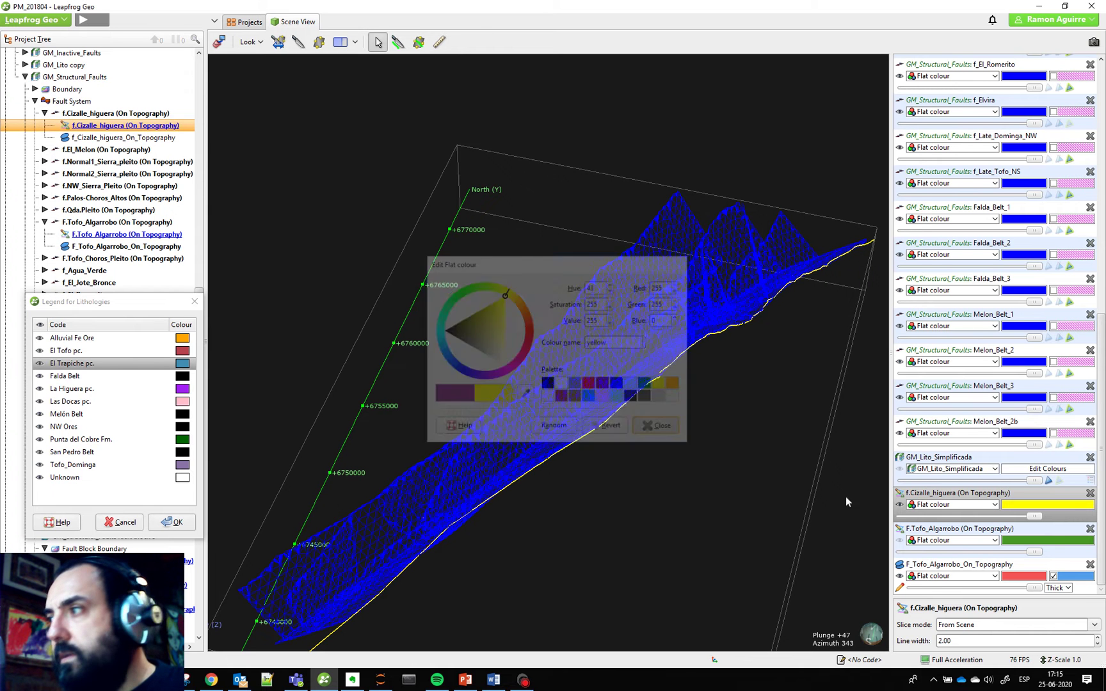
triple_click(1097, 637)
left_click_drag(589, 476, 658, 467)
scroll(739, 409, "up", 2)
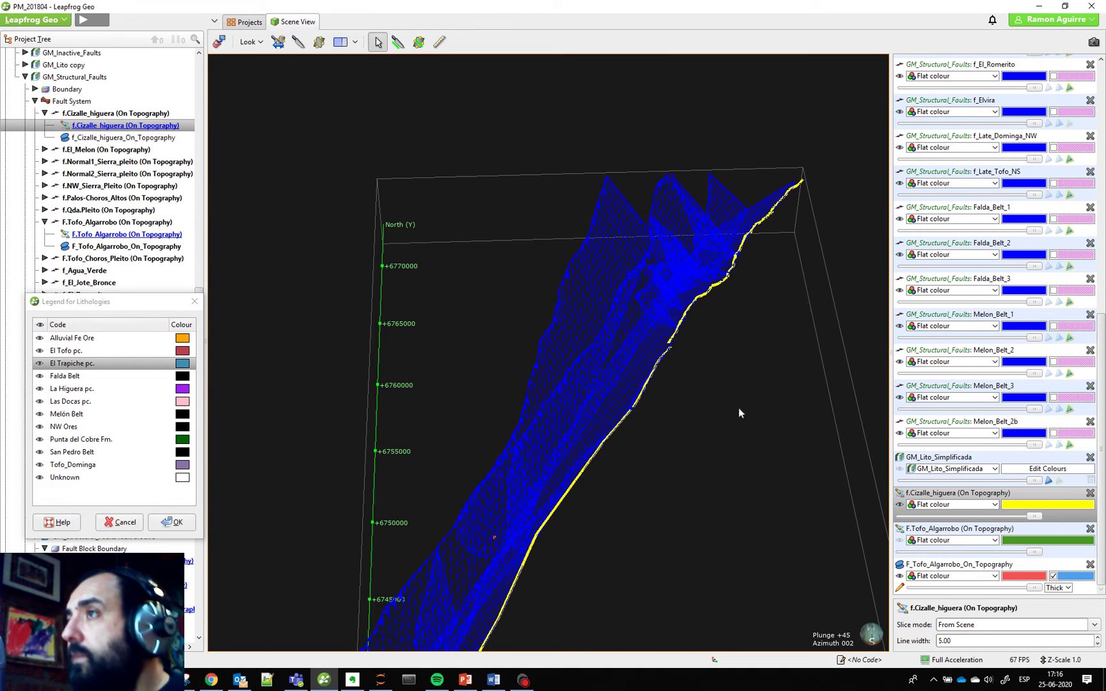
scroll(960, 256, "up", 10)
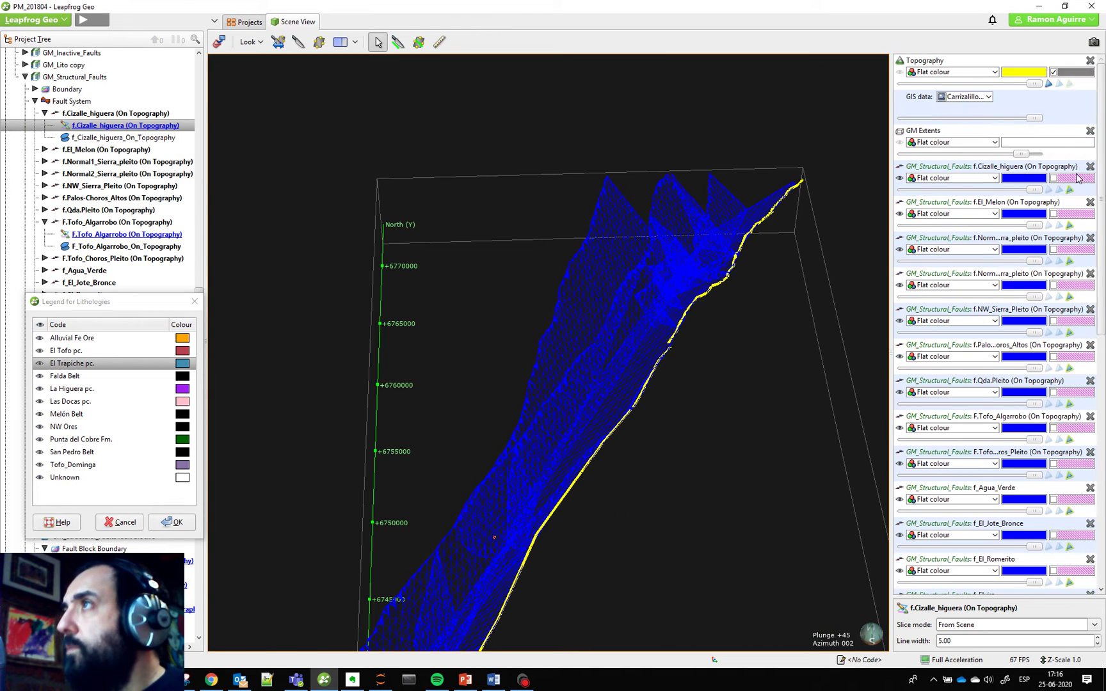
Briefly show the draped geological map to compare it with the yellow fault trace, and leave the topography hidden
left_click(900, 75)
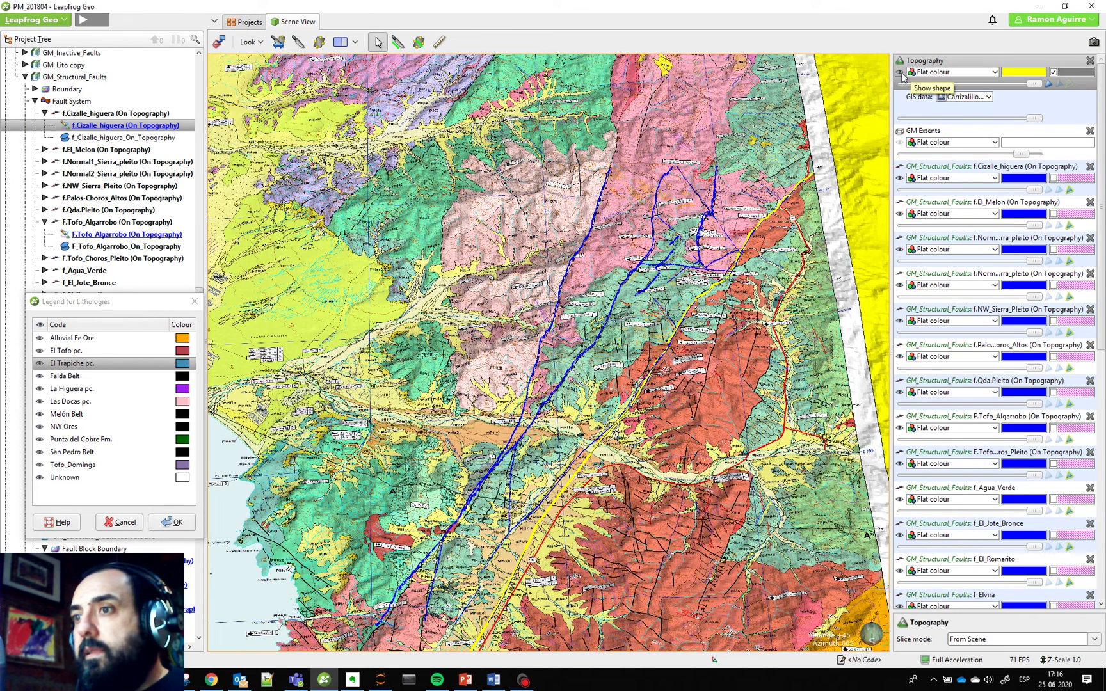
left_click(900, 74)
left_click_drag(743, 386, 755, 416)
Add the f_Cizalle_higuera_On_Topography structural data to the scene and hide the F_Tofo_Algarrobo_On_Topography data
right_click(183, 138)
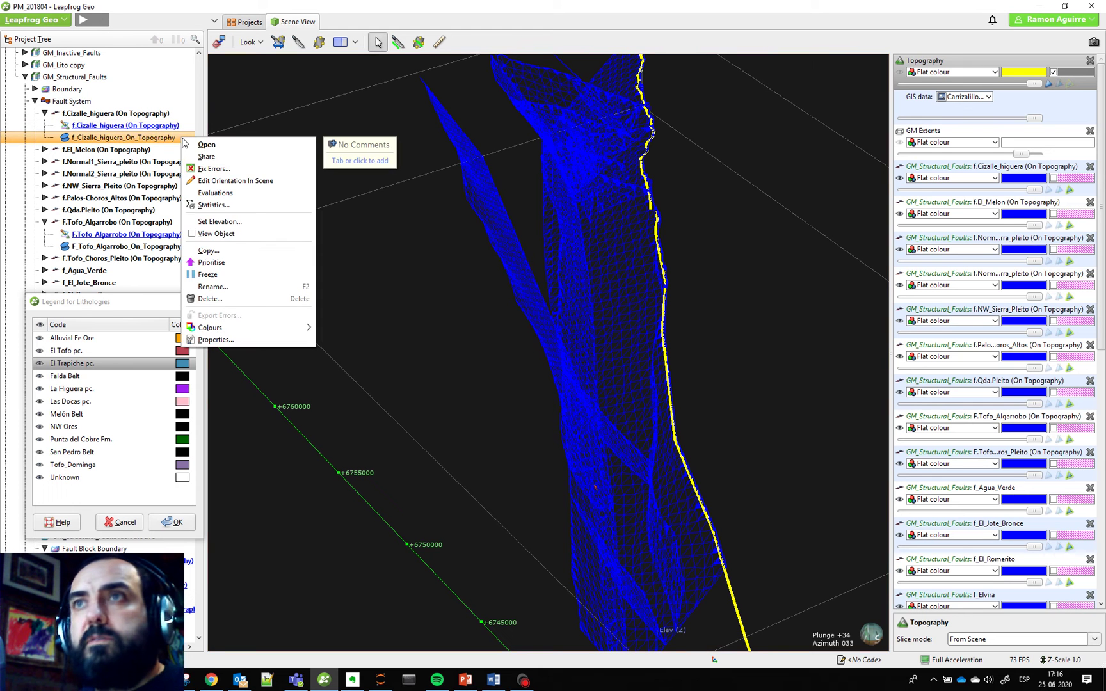
left_click(192, 236)
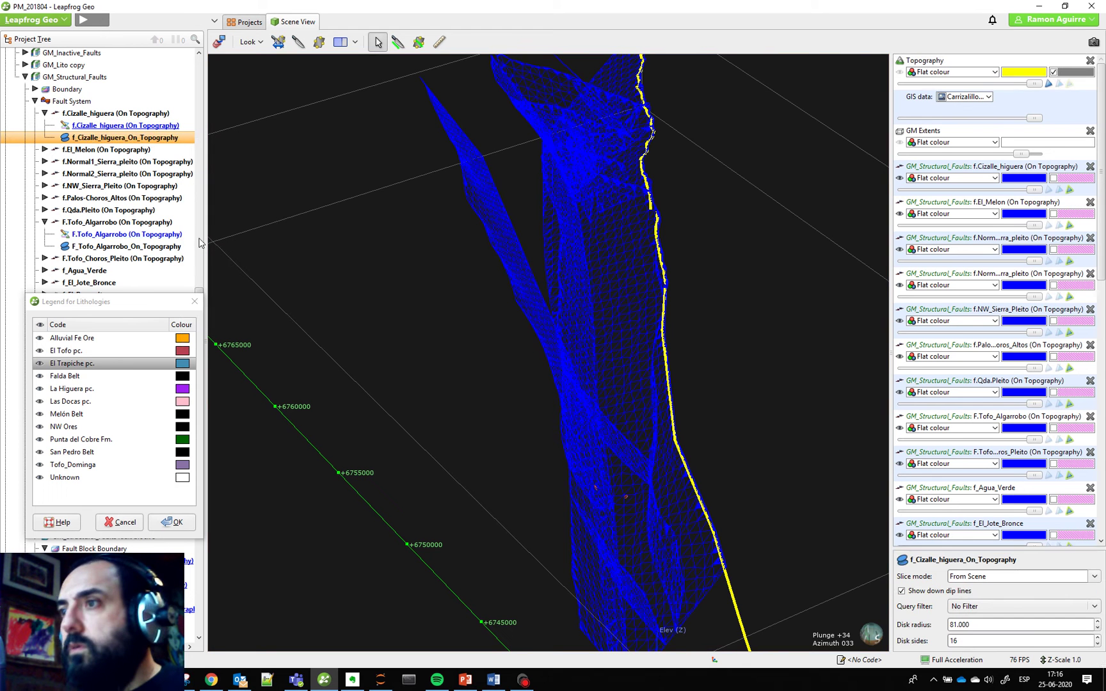
scroll(976, 496, "down", 5)
scroll(976, 496, "down", 5)
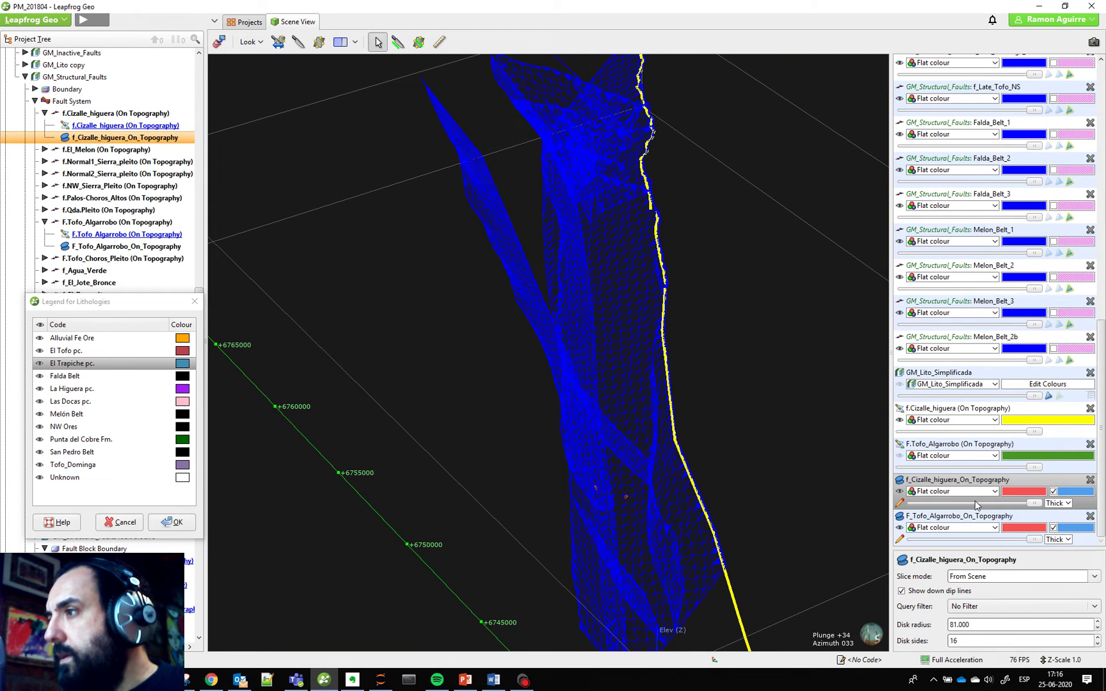
left_click(904, 531)
Examine the structural disk near the fault meshes up close and from an oblique view
scroll(640, 515, "up", 5)
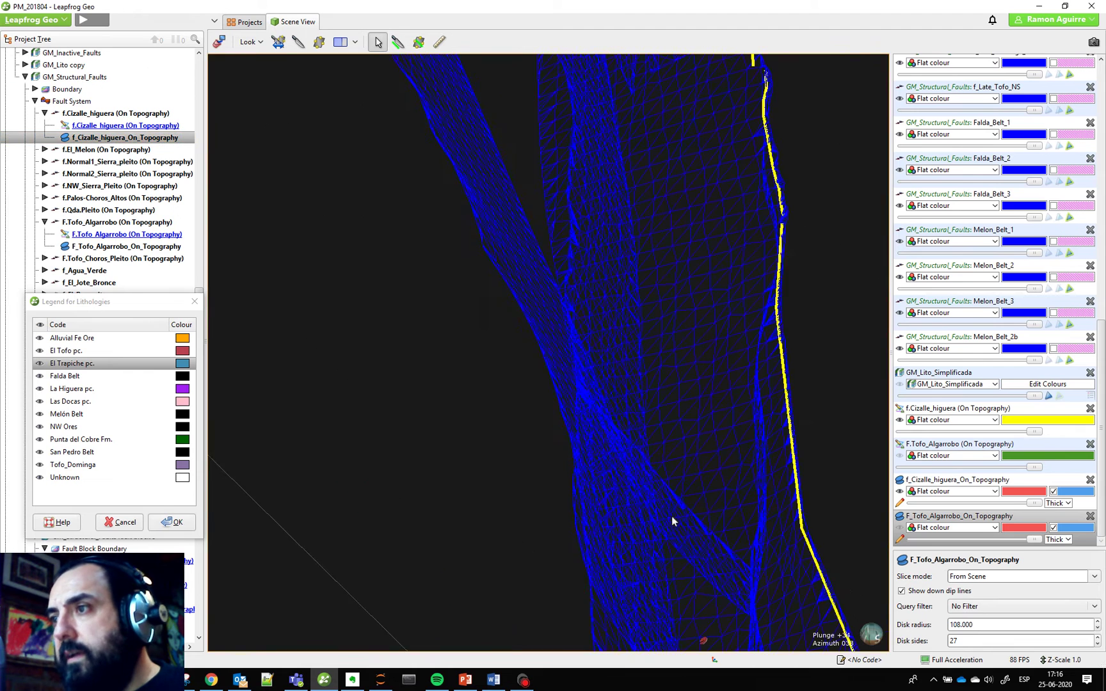
scroll(724, 517, "down", 10)
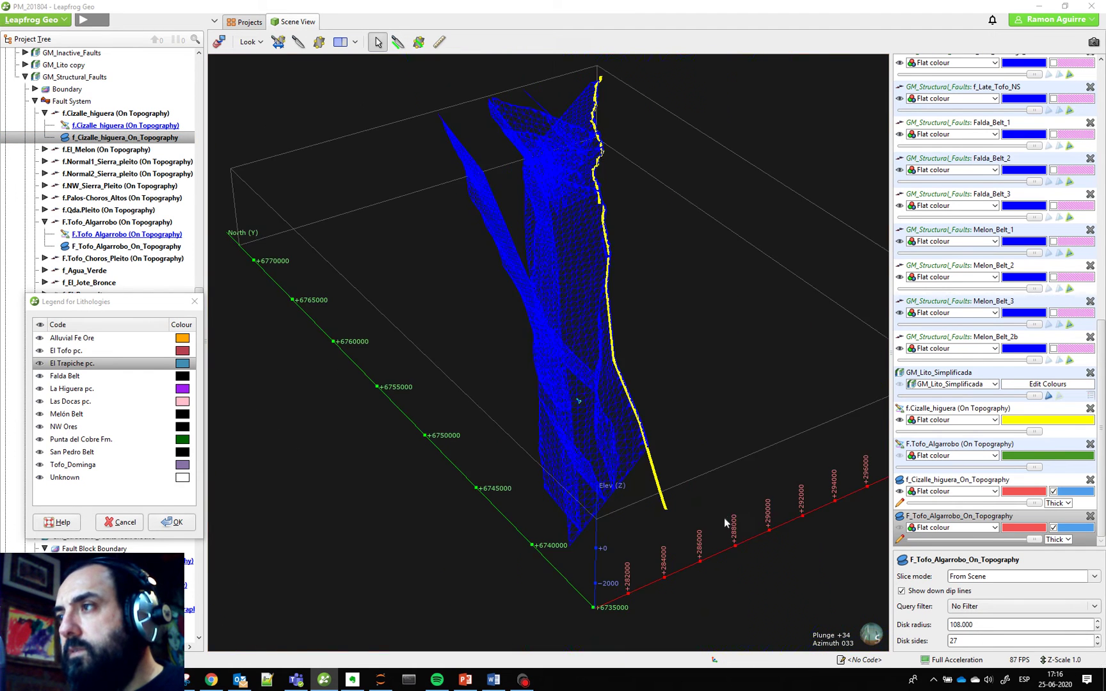
left_click_drag(724, 518, 663, 518)
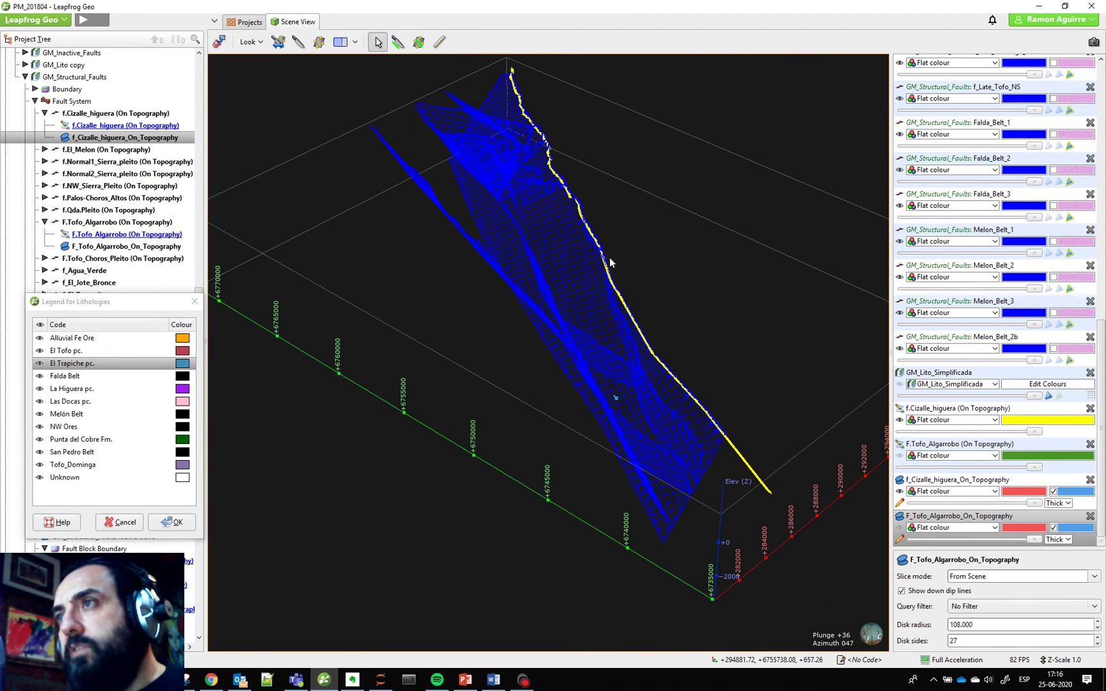
scroll(666, 515, "up", 5)
scroll(721, 491, "up", 4)
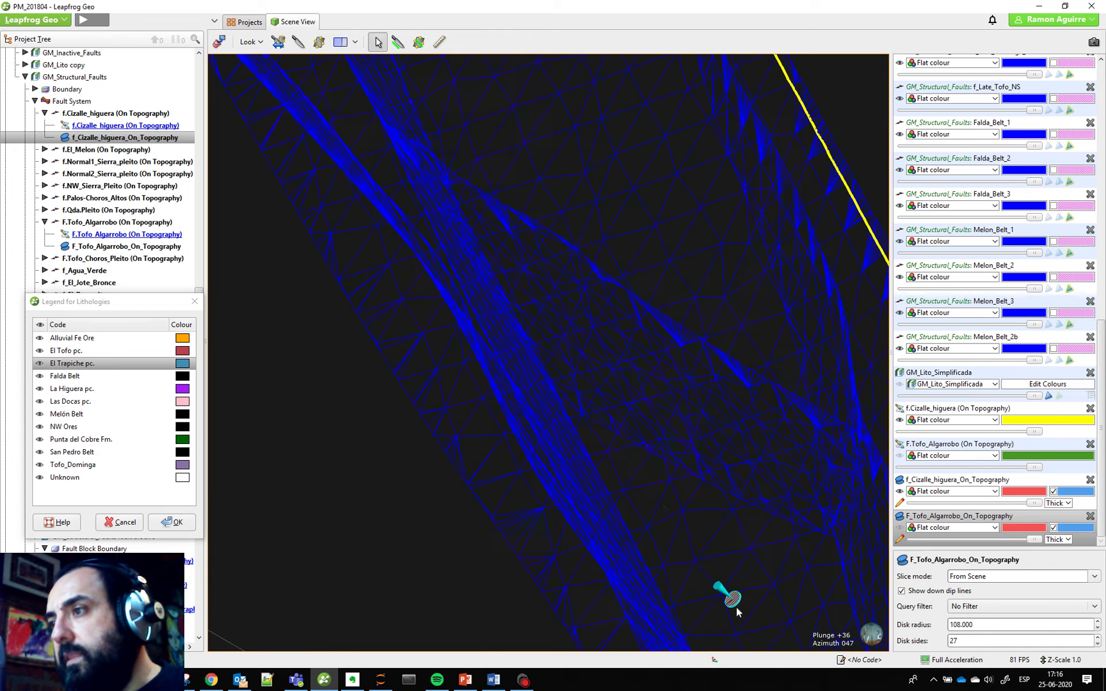
scroll(741, 567, "down", 2)
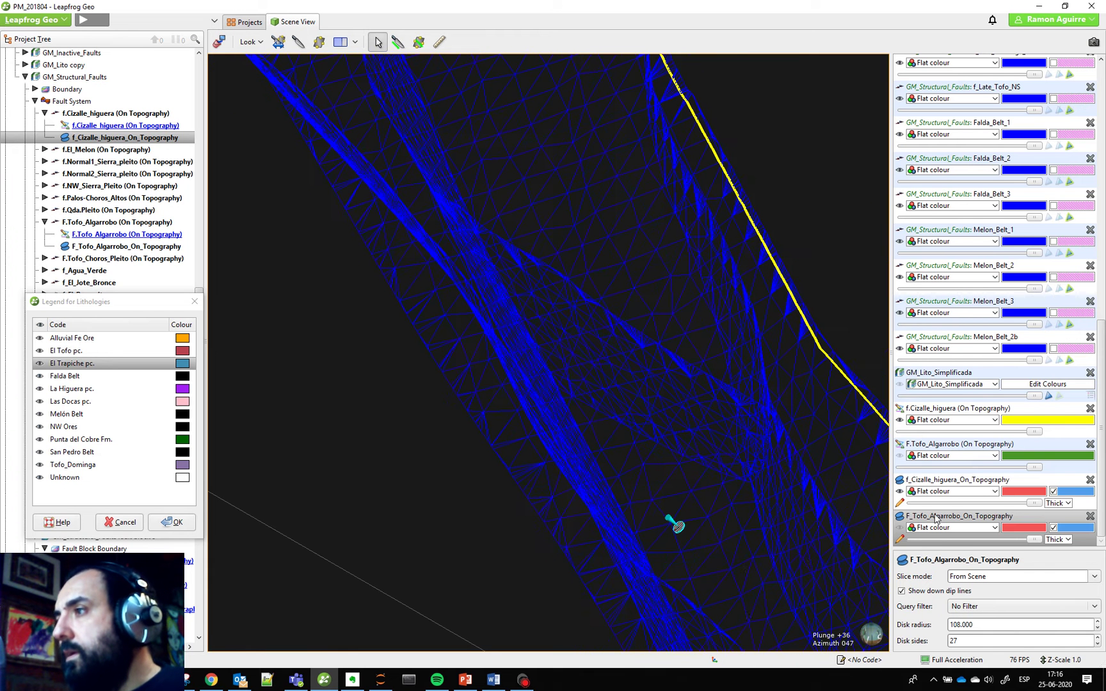
scroll(965, 487, "up", 5)
scroll(964, 489, "up", 3)
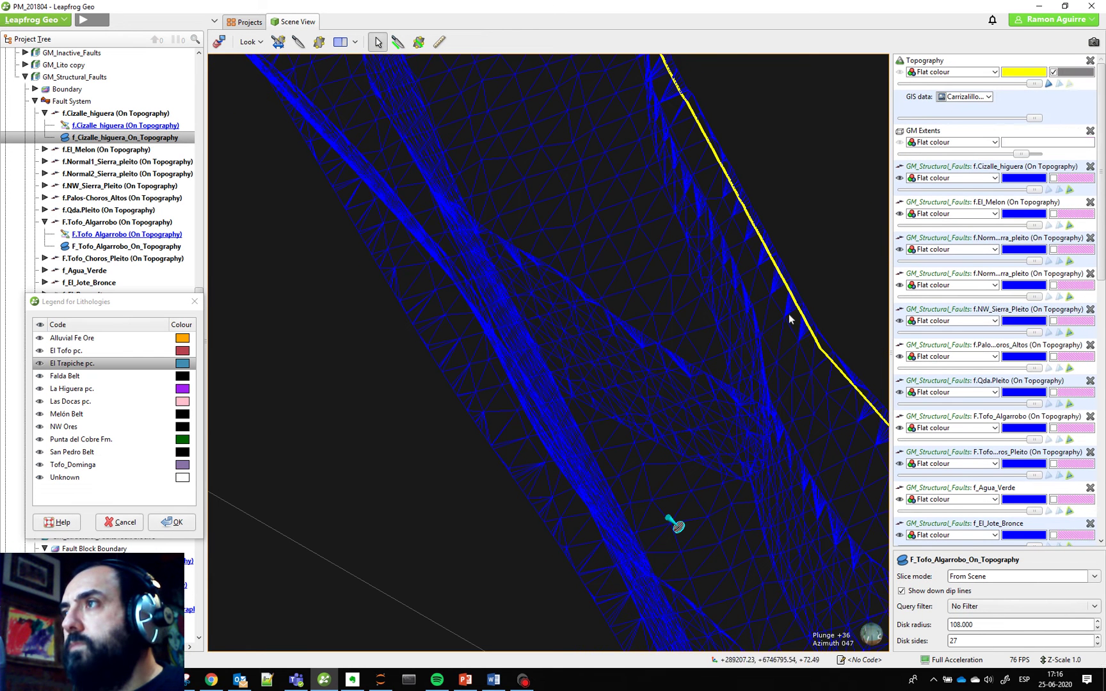
Turn on face display for the f.Cizalle_higuera fault mesh and view it obliquely along its polyline
left_click(791, 308)
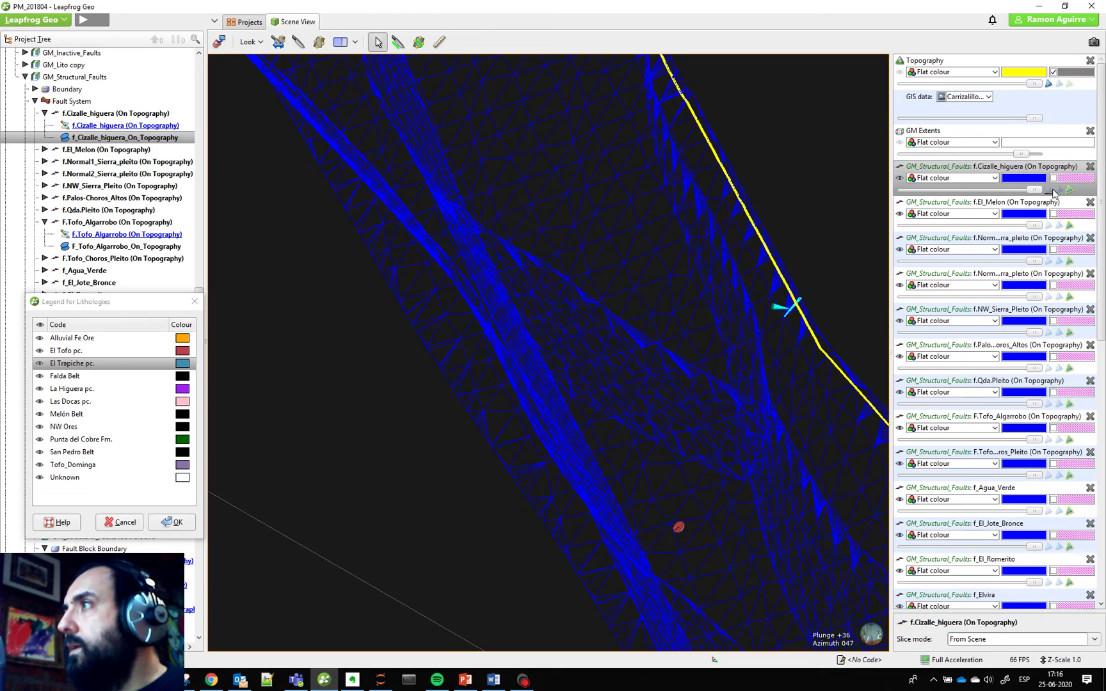
left_click(1048, 190)
scroll(763, 304, "down", 3)
left_click_drag(775, 440, 667, 467)
scroll(631, 433, "up", 5)
middle_click_drag(504, 386, 643, 436)
left_click_drag(642, 437, 531, 486)
scroll(635, 313, "down", 3)
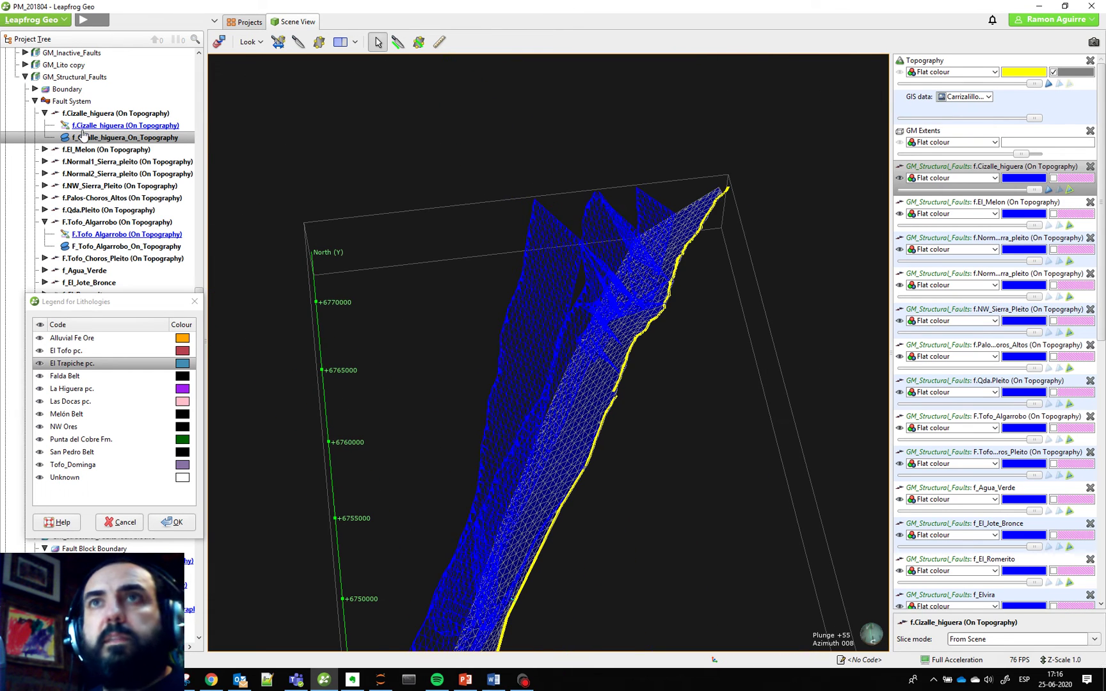
Examine the polylines and structural data behind the El_Melon, Normal1 and Normal2_Sierra_pleito, Qda.Pleito and Palos-Choros_Altos faults in the project tree
left_click(44, 149)
left_click(45, 185)
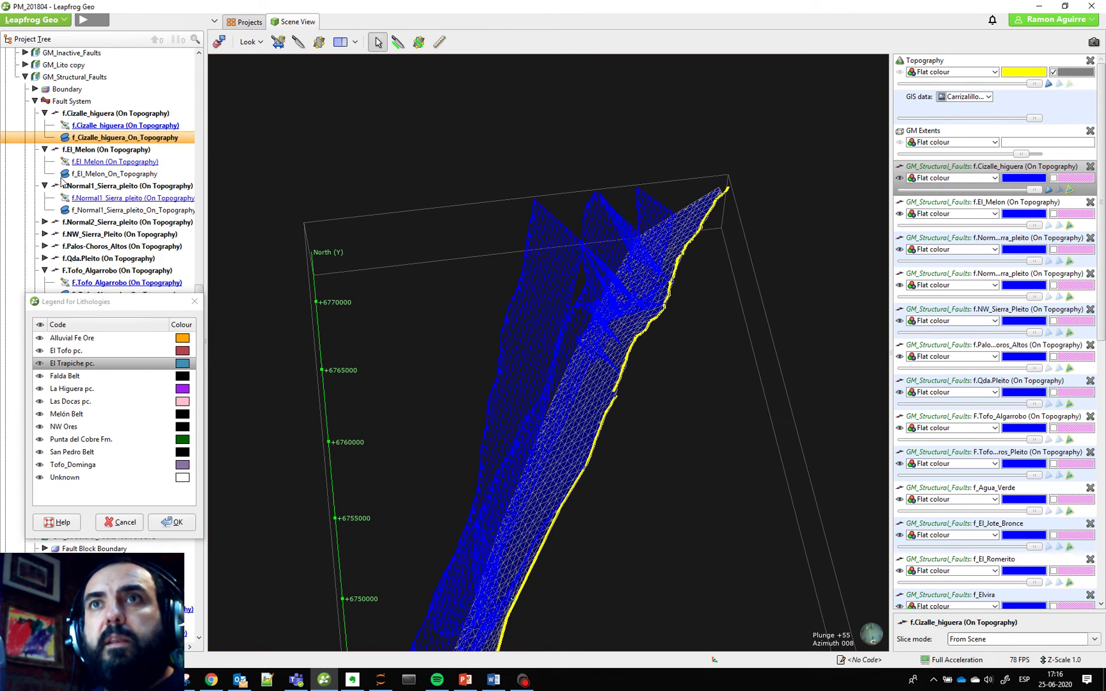
left_click(45, 222)
scroll(44, 222, "down", 3)
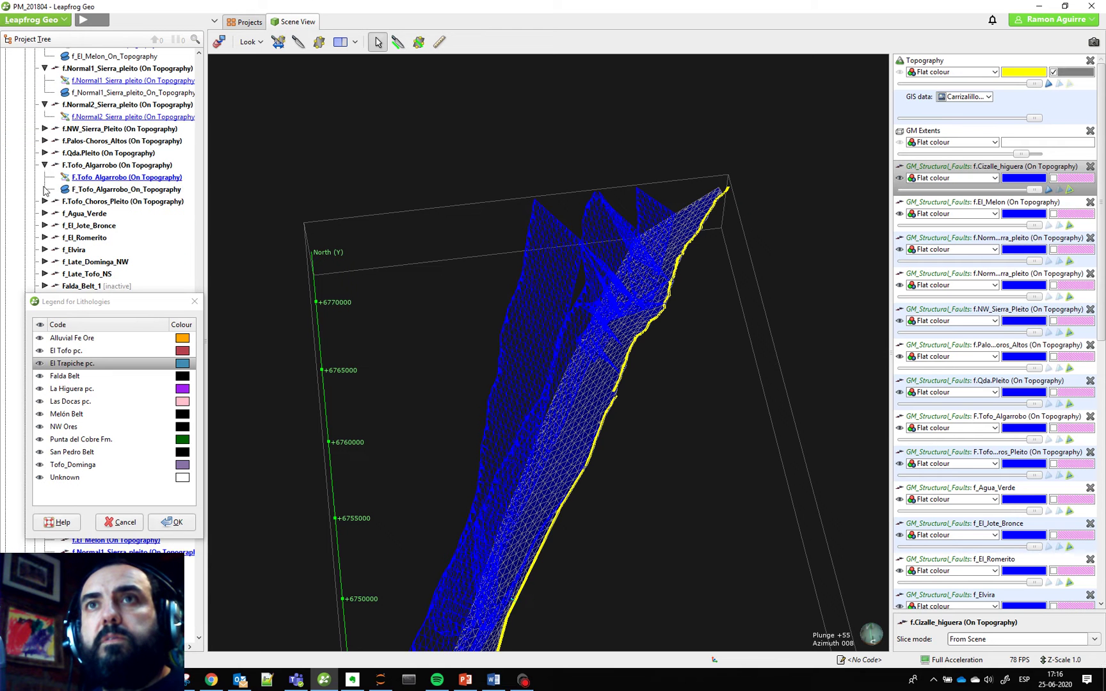
left_click(45, 153)
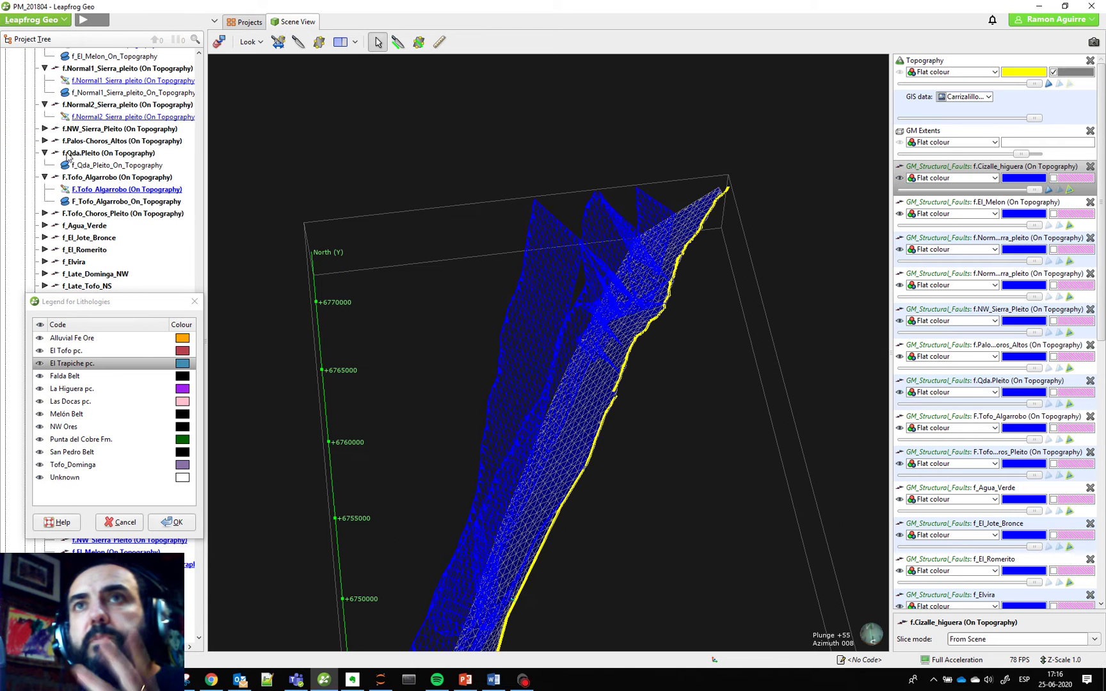
left_click(44, 141)
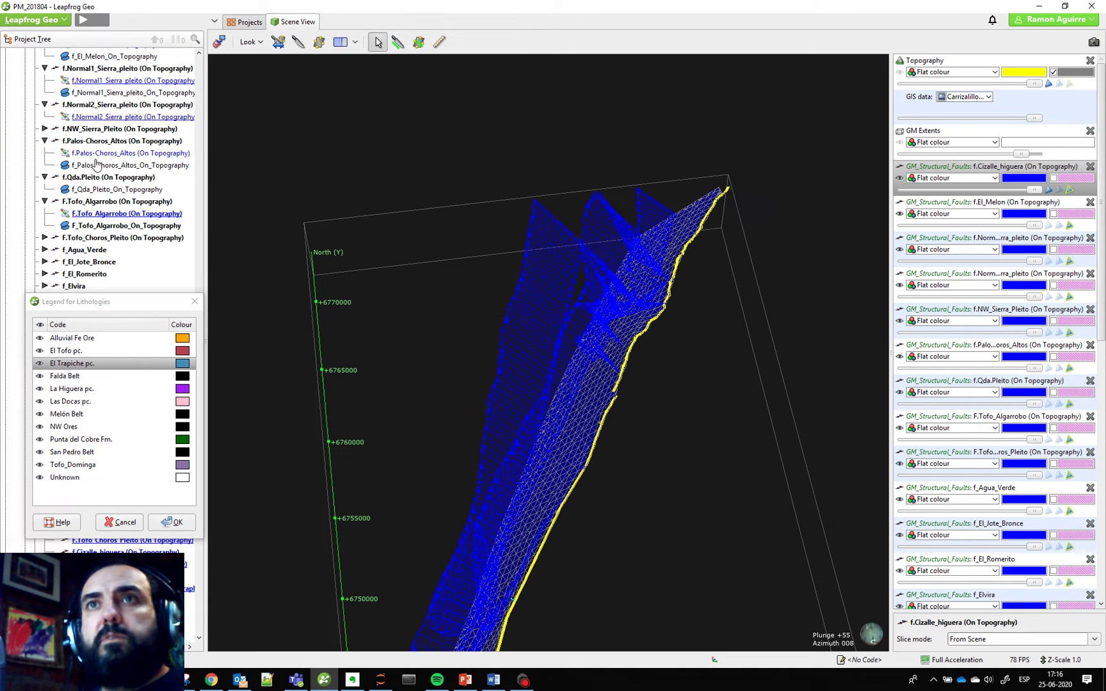
left_click(131, 189)
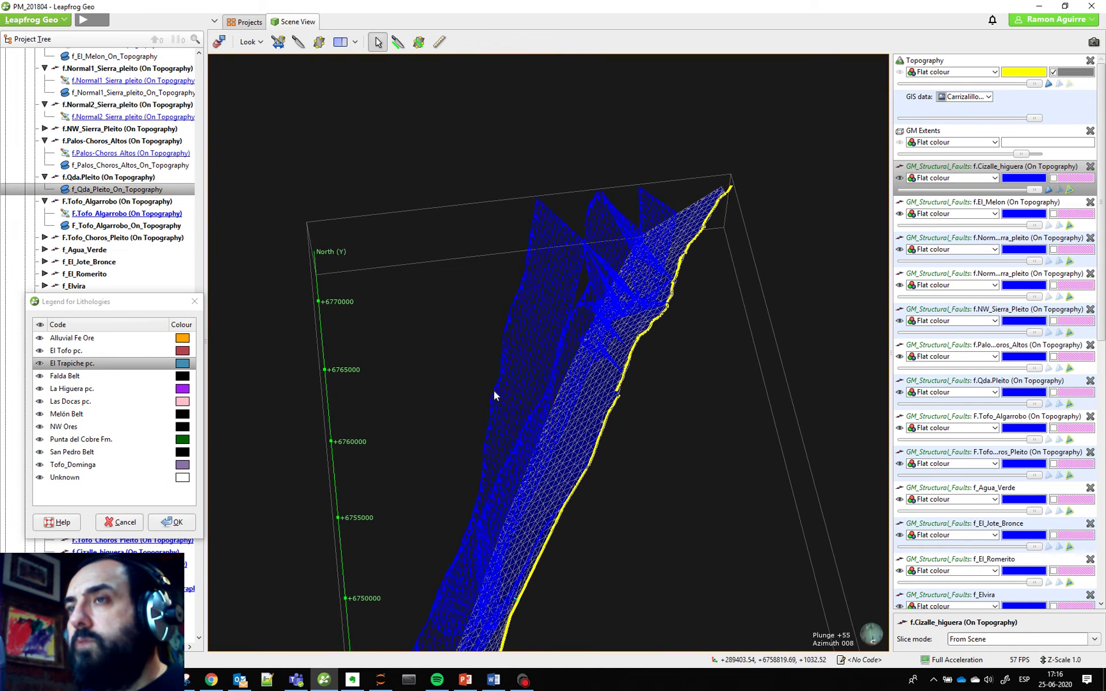
Move the Lithologies legend off the project tree and dismiss it without applying changes
left_click_drag(141, 304, 150, 204)
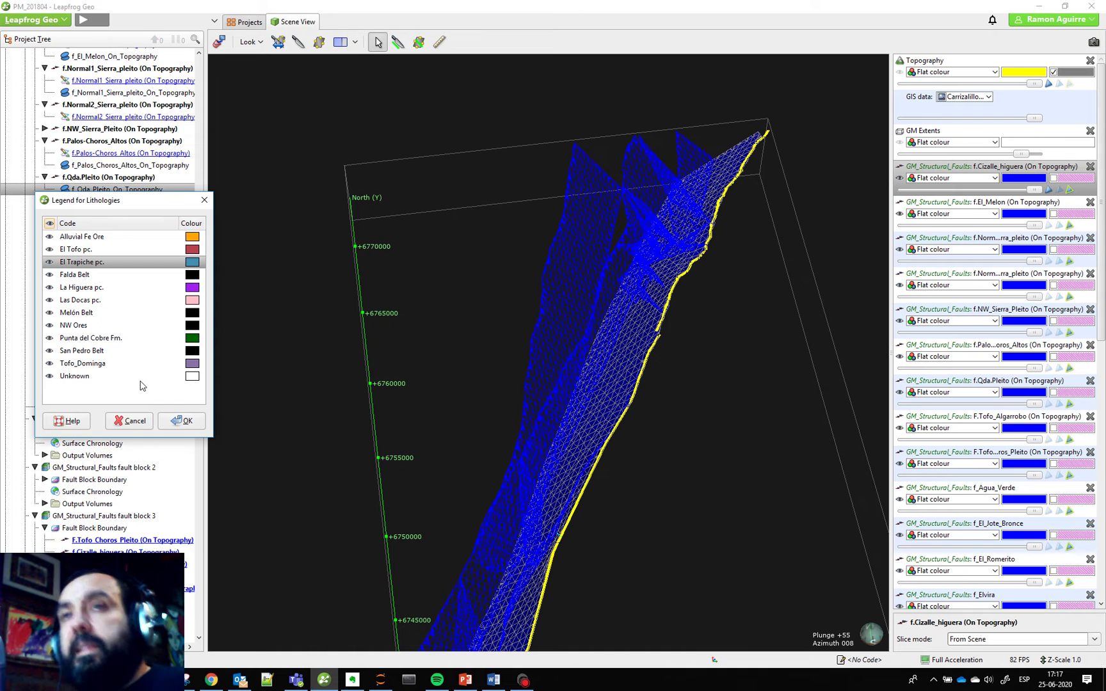
left_click_drag(107, 205, 110, 139)
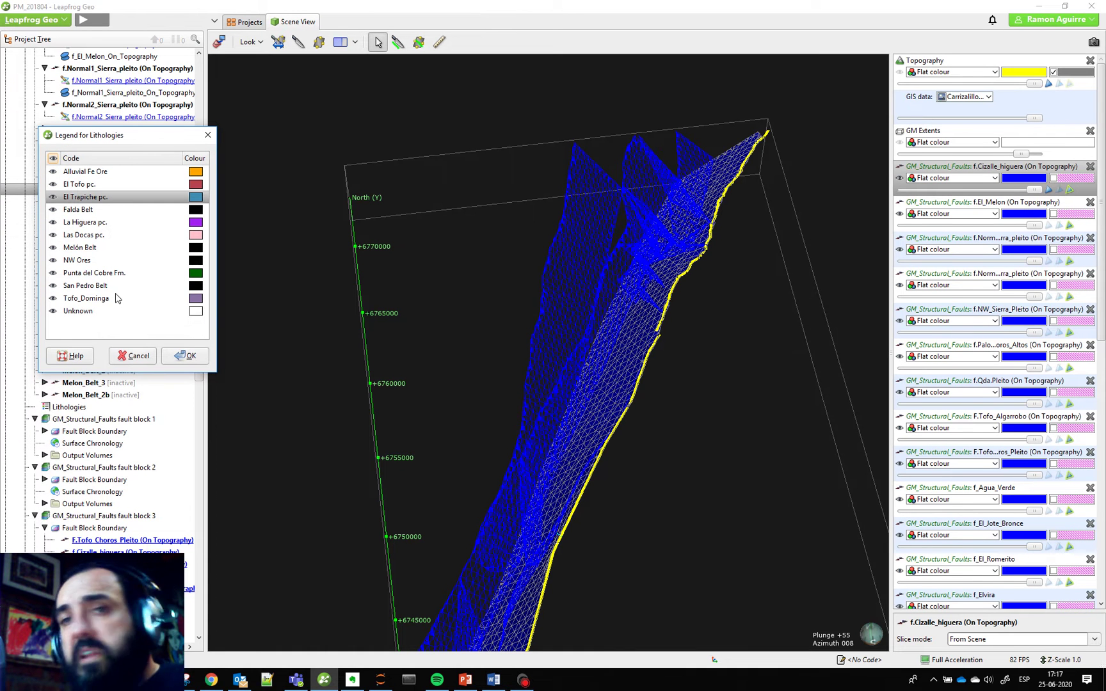
left_click(134, 356)
Display the saved scene 002_video_Fault_System and orient the view toward the intersection of its fault meshes
scroll(117, 443, "down", 15)
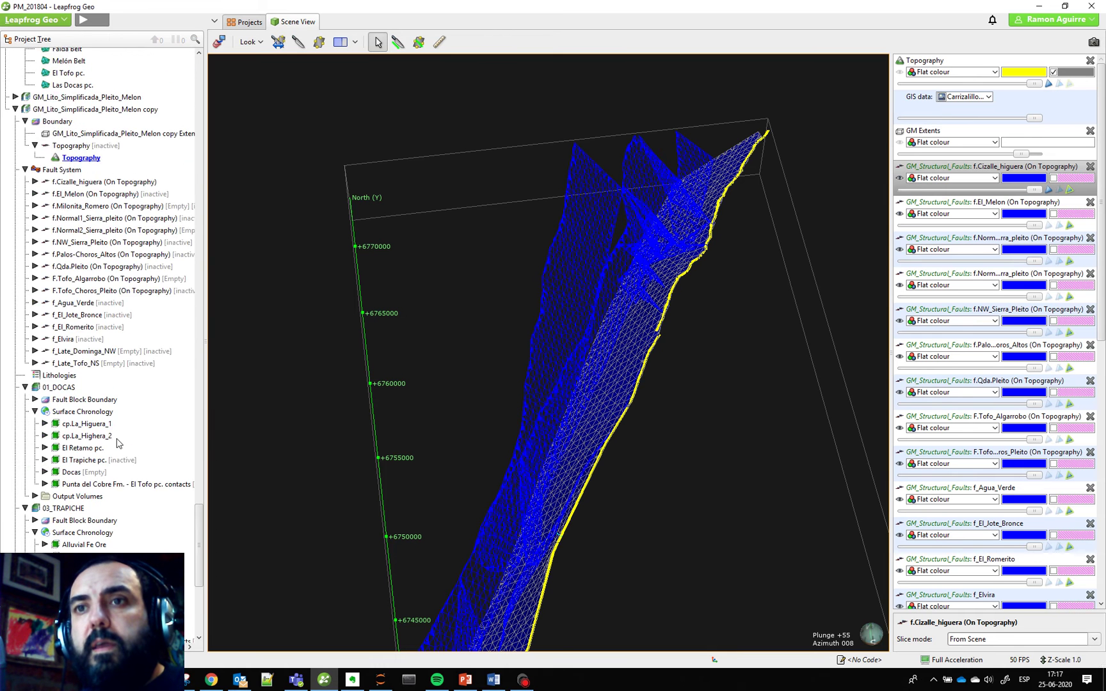
scroll(117, 442, "down", 4)
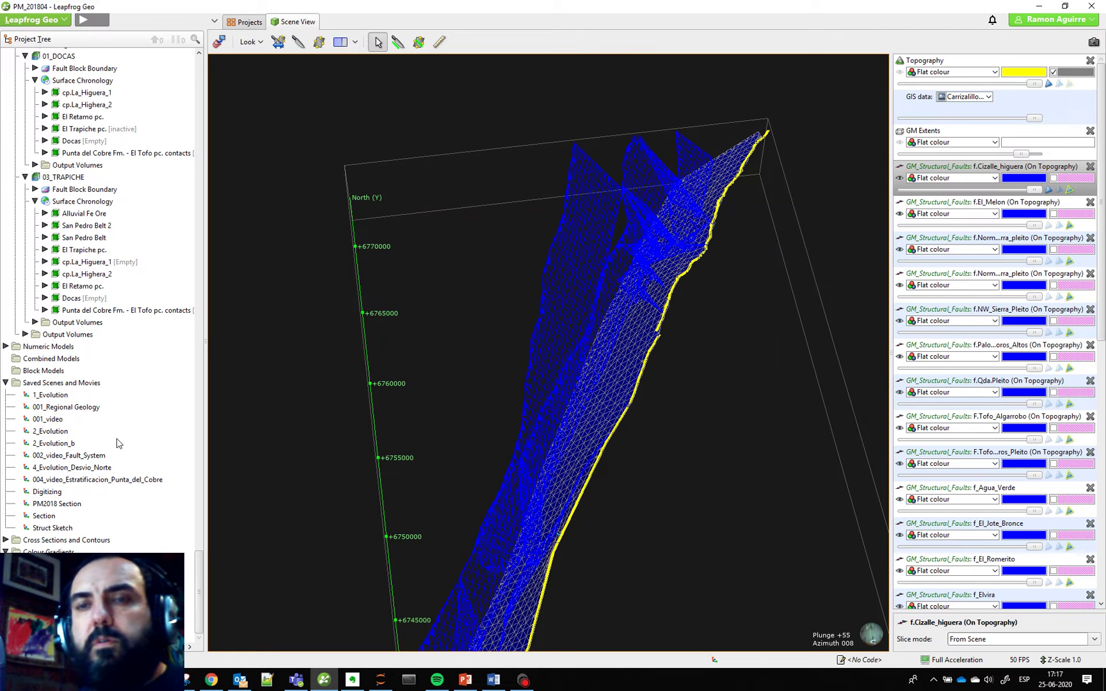
left_click_drag(563, 488, 558, 501)
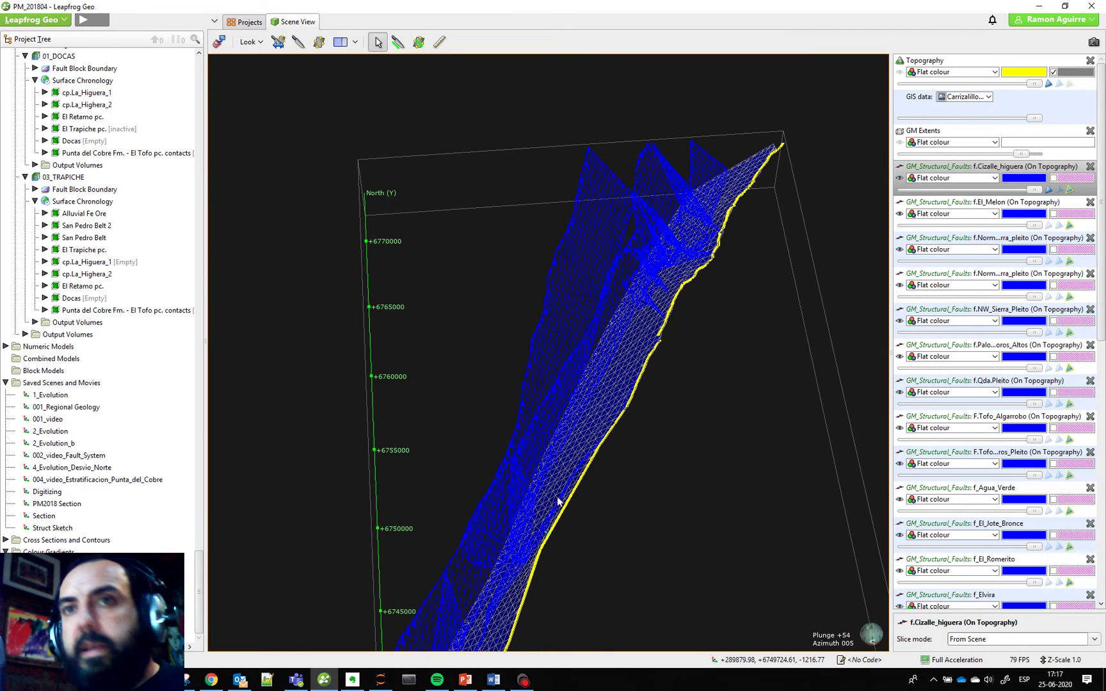
right_click(92, 455)
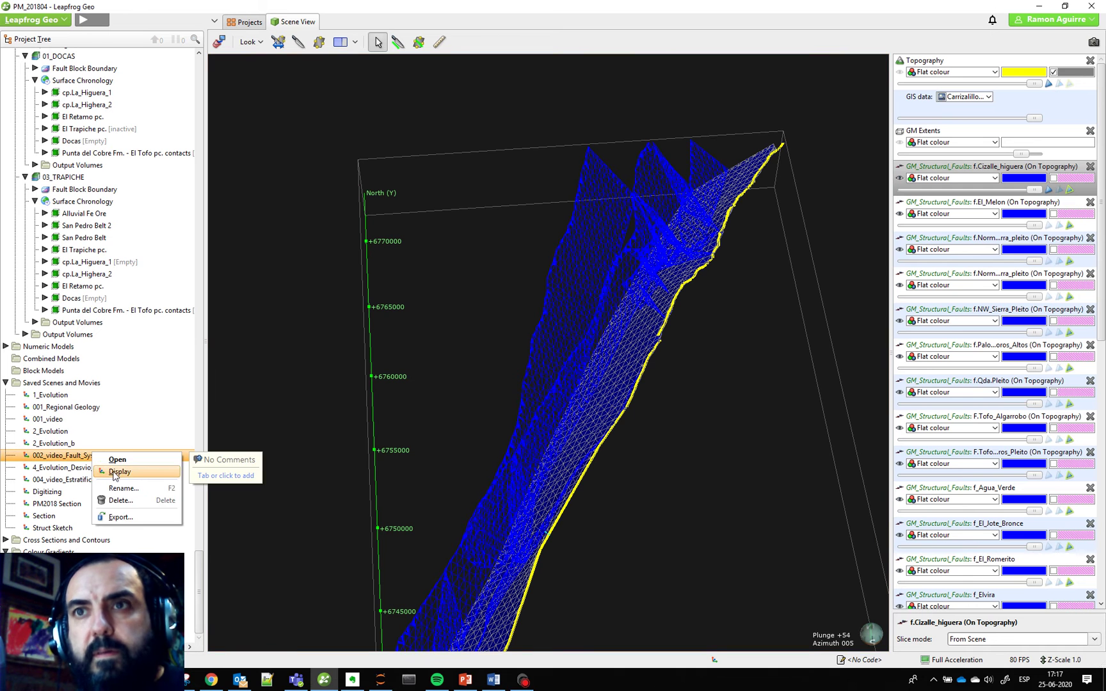
left_click(115, 472)
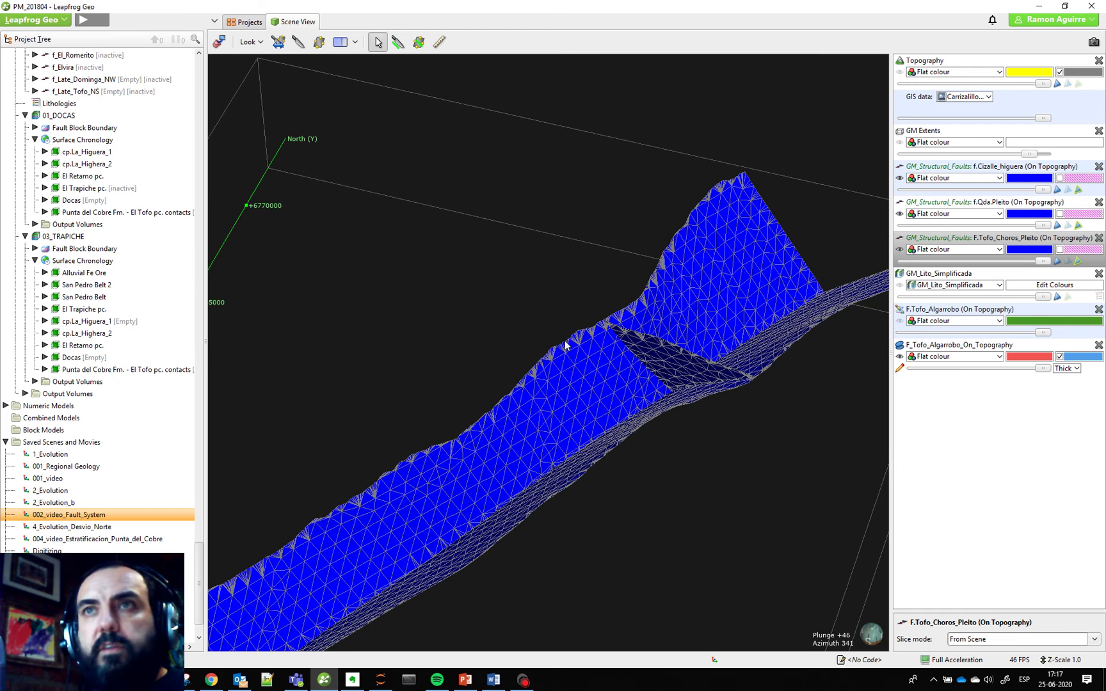
left_click_drag(565, 345, 590, 388)
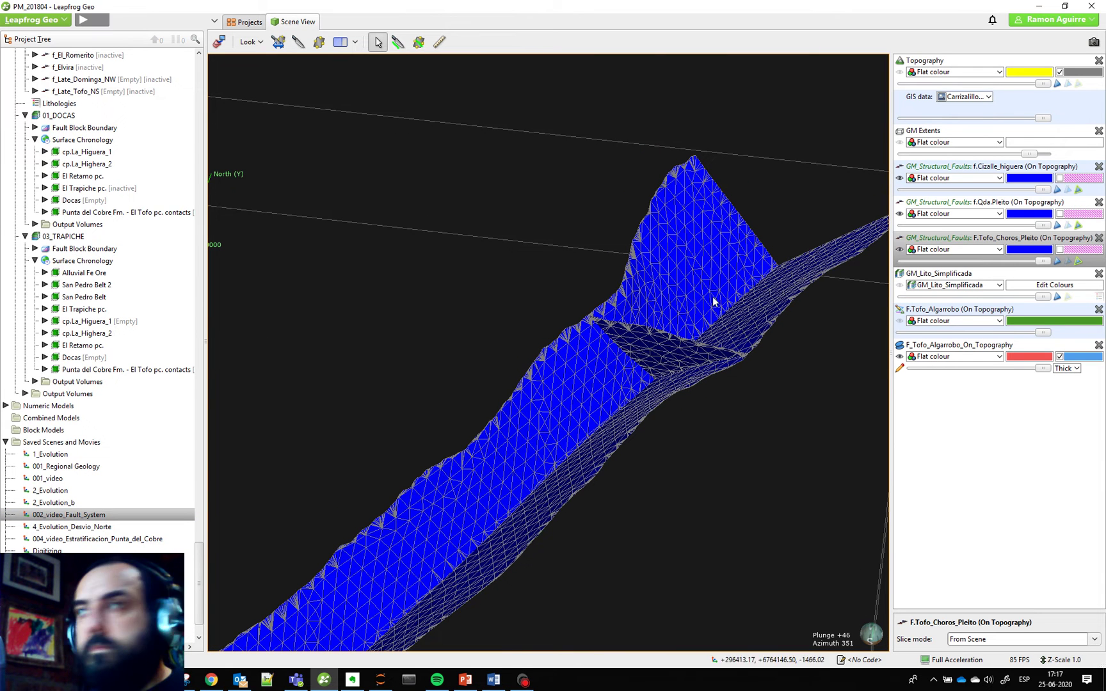
Locate the f.Cizalle_higuera fault in the project tree and open the Fault System settings of GM_Structural_Faults
right_click(988, 167)
left_click(999, 171)
scroll(16, 174, "up", 3)
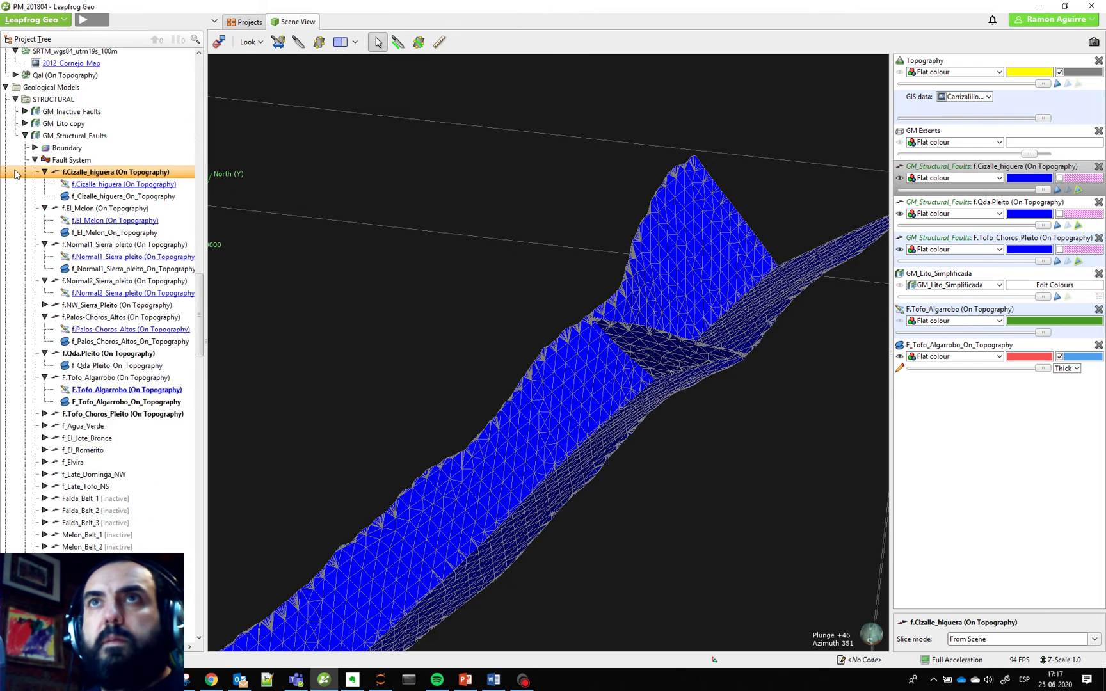
scroll(16, 174, "up", 2)
left_click(84, 219)
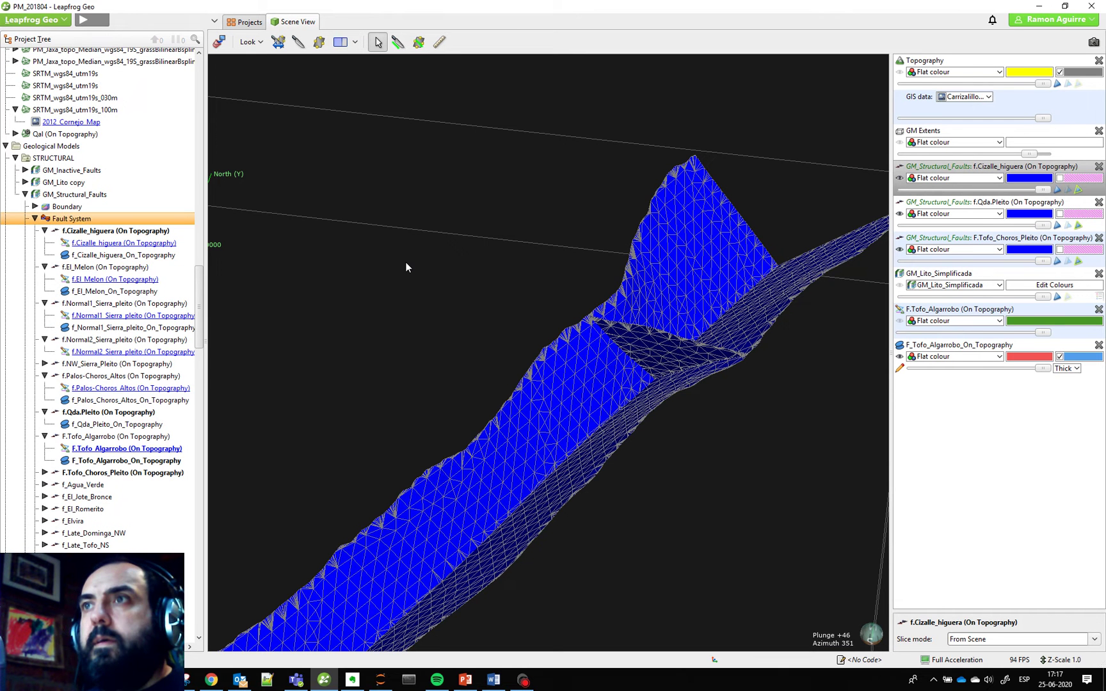
Enlarge and reposition the GM_Structural_Faults dialog to fit more of the fault chronology and the full fault names
left_click_drag(558, 208, 250, 87)
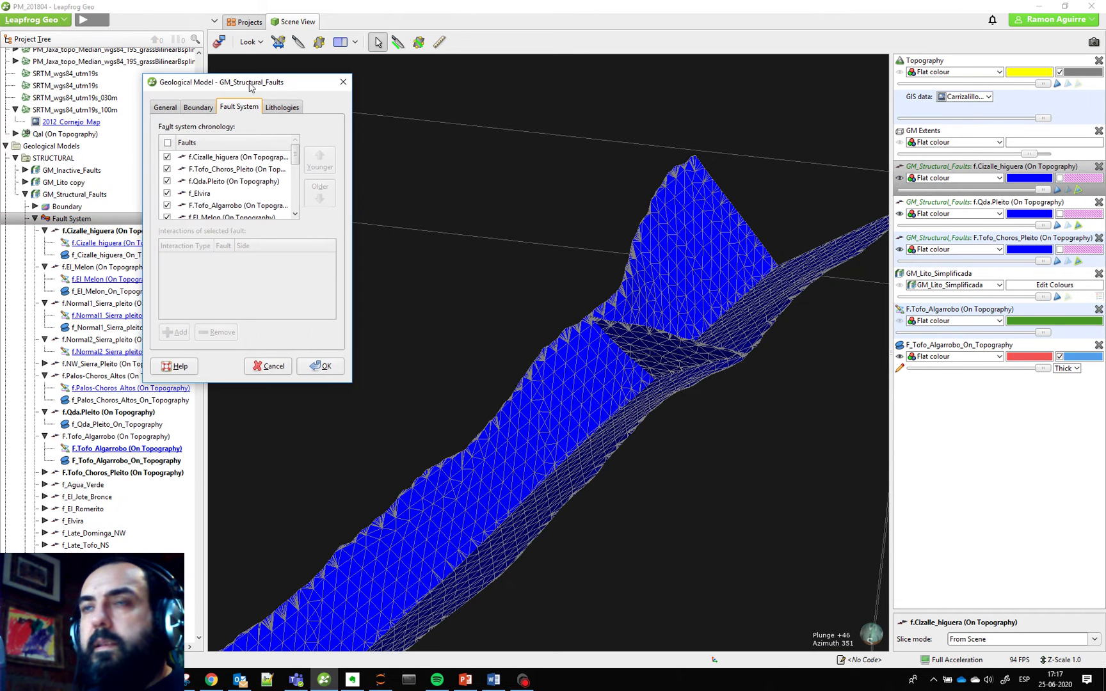
left_click_drag(224, 383, 224, 669)
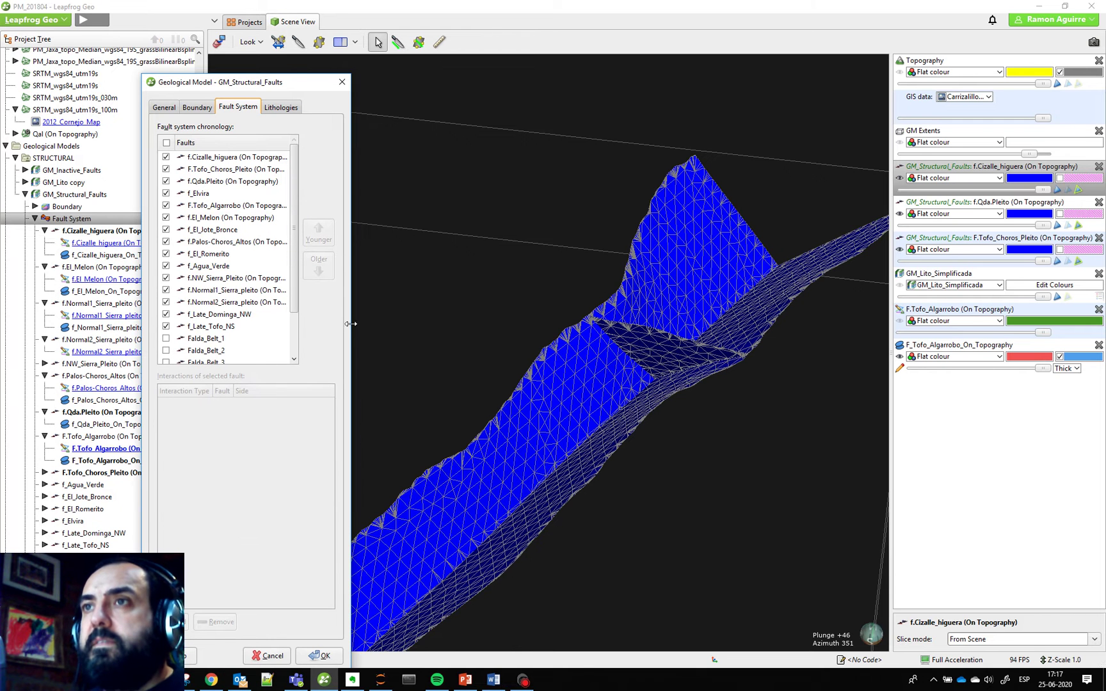
left_click_drag(380, 323, 453, 324)
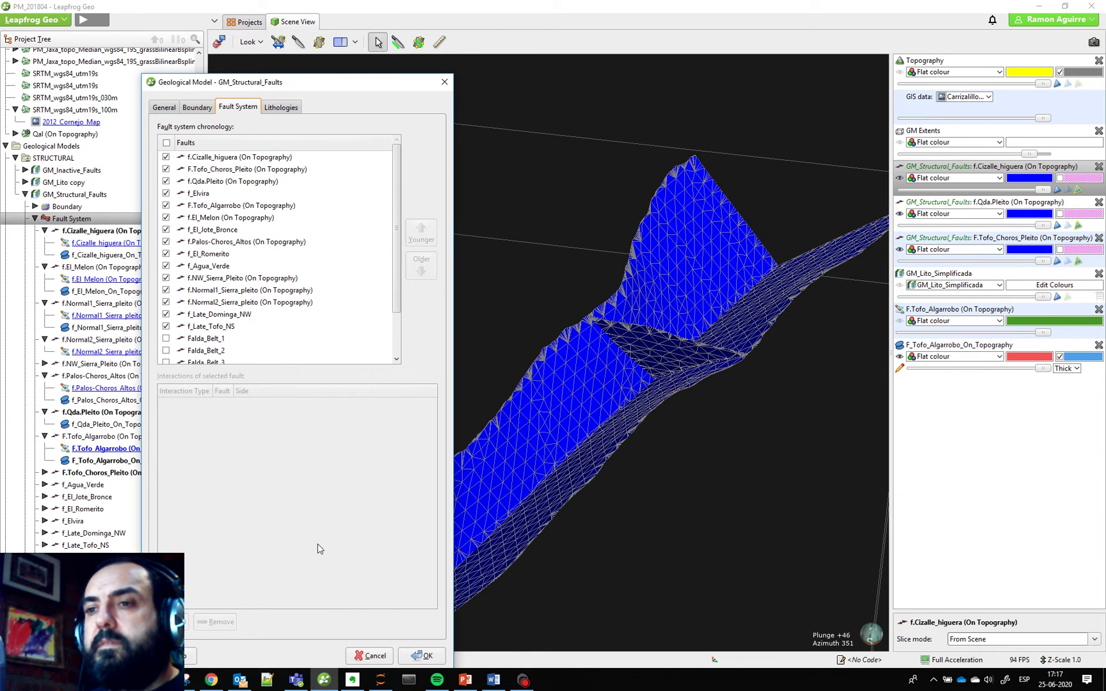
left_click_drag(336, 86, 323, 41)
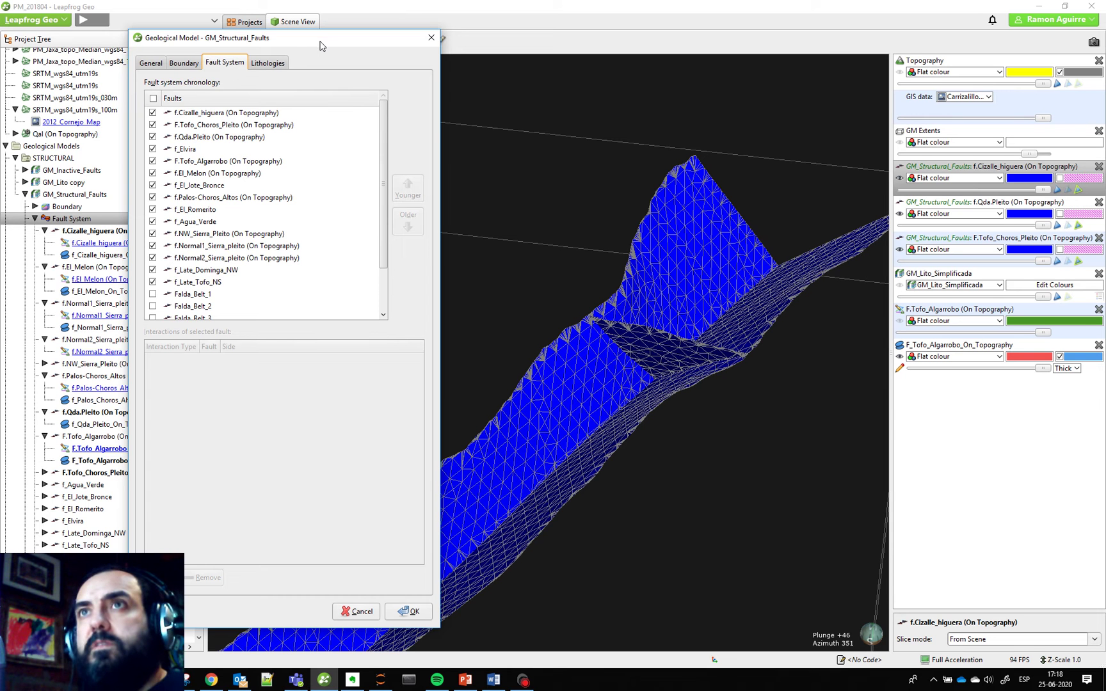
Examine the interactions of f.Cizalle_higuera and F.Tofo_Choros_Pleito in the chronology and identify the corresponding fault meshes in the scene
left_click(283, 115)
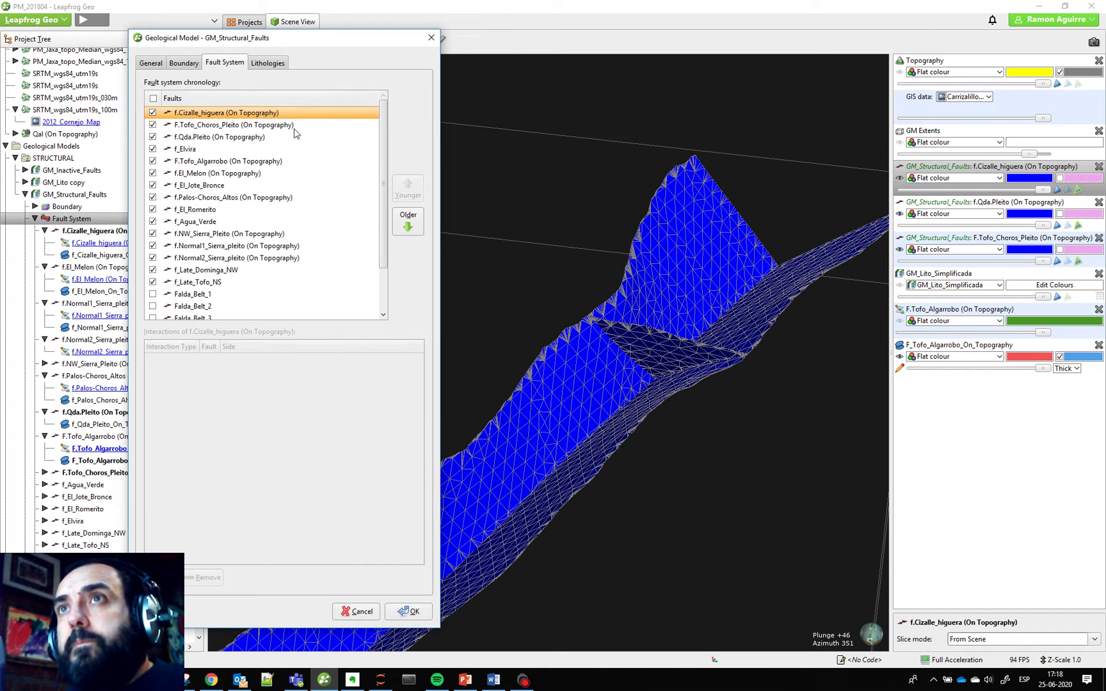
left_click(295, 126)
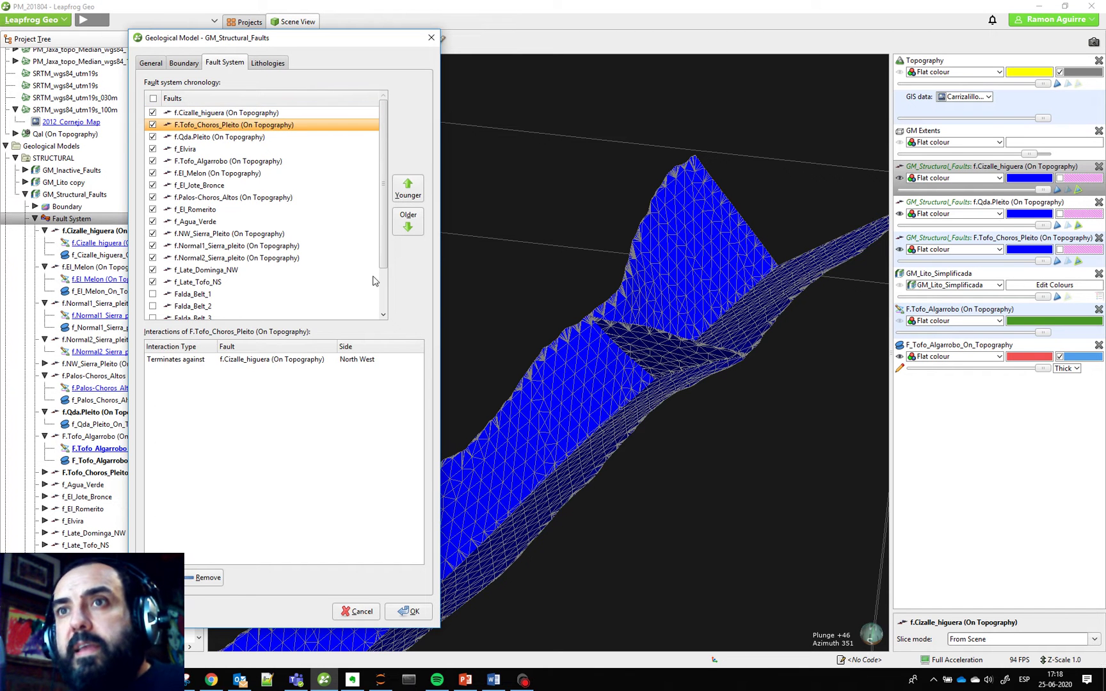
left_click(1008, 240)
right_click(974, 231)
left_click(727, 295)
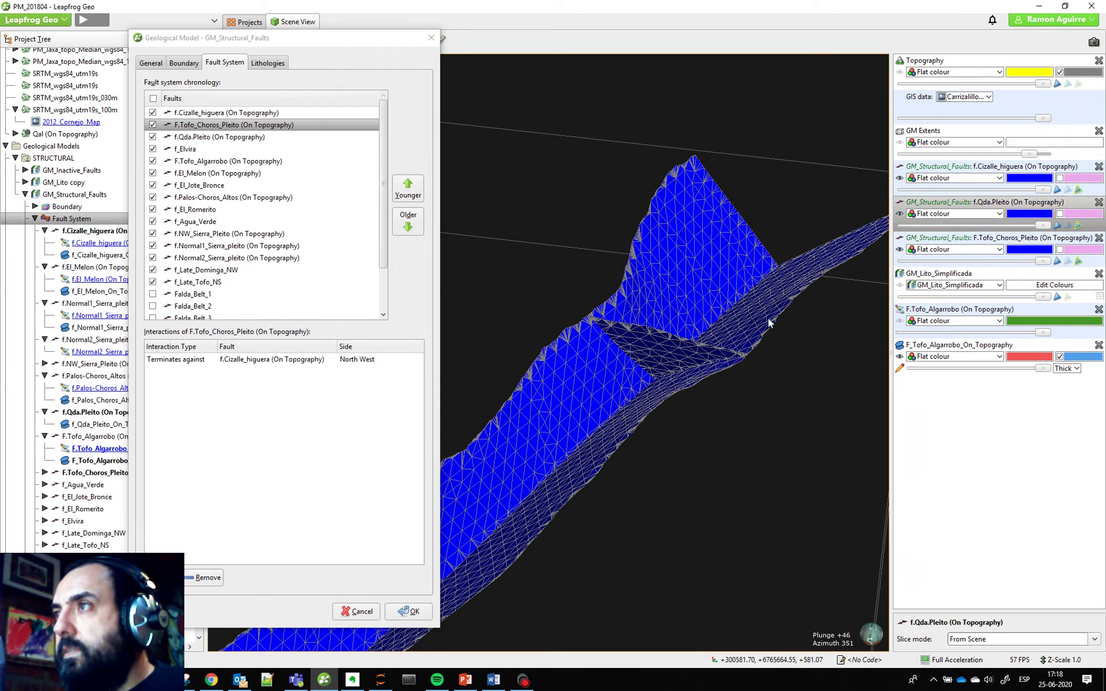
left_click(769, 323)
left_click(712, 279)
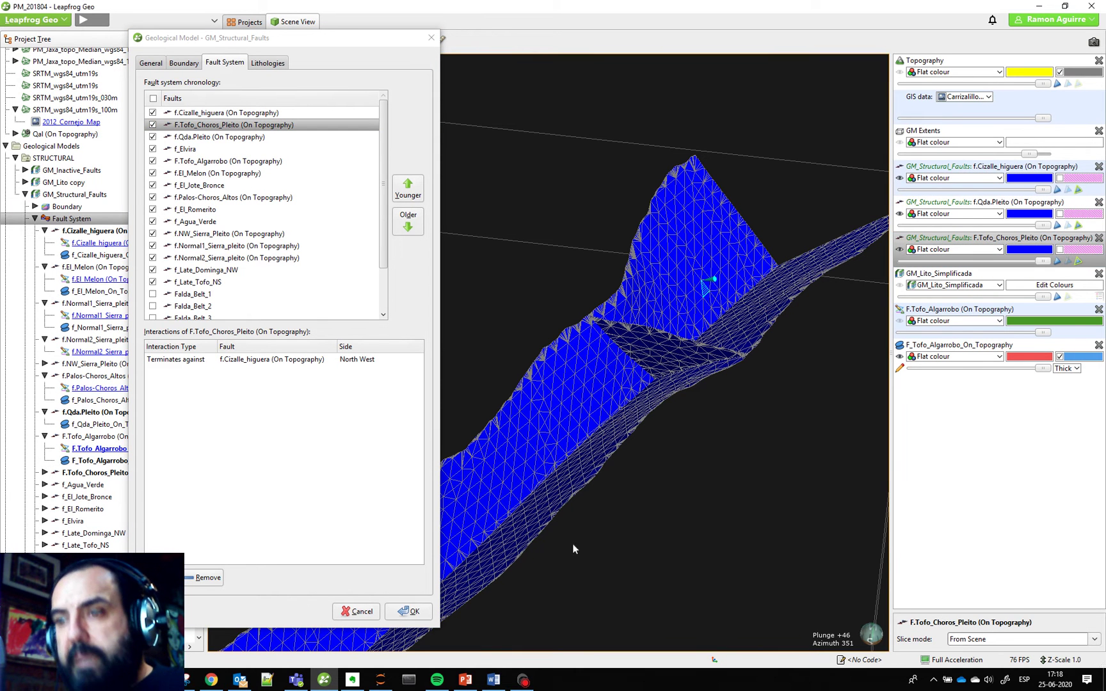
Compare f.Cizalle_higuera and F.Tofo_Choros_Pleito in the chronology and examine the termination interaction between them
mouse_move(677, 289)
left_mouse_down()
mouse_move(685, 283)
mouse_move(673, 296)
left_mouse_up()
left_click_drag(652, 439, 699, 451)
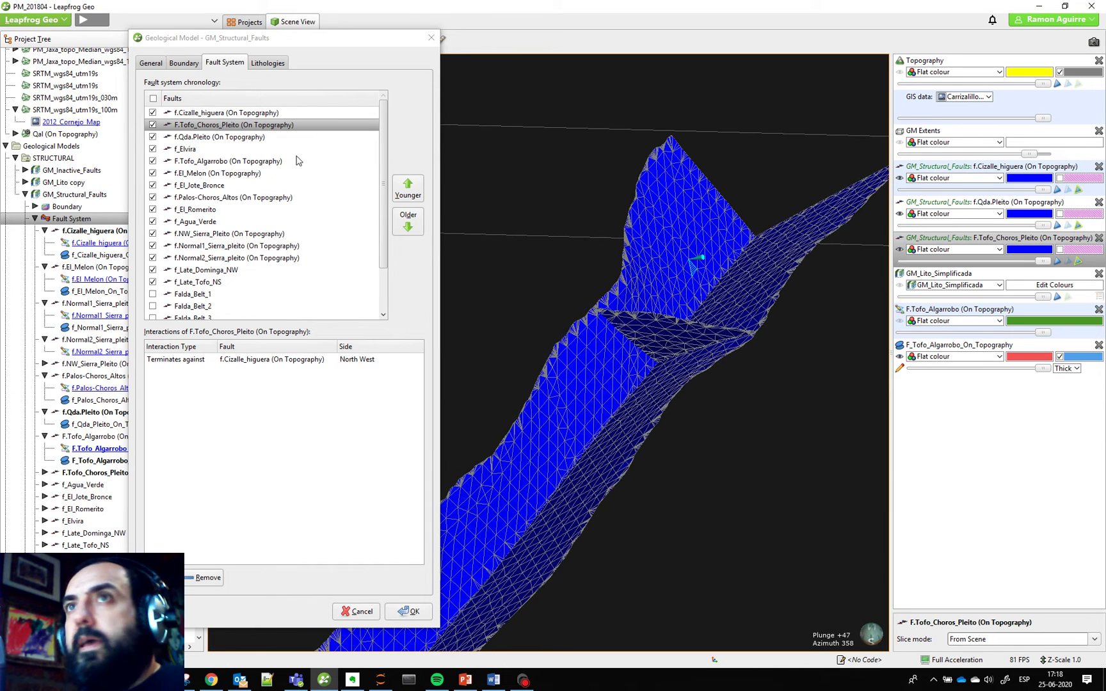
left_click(272, 123)
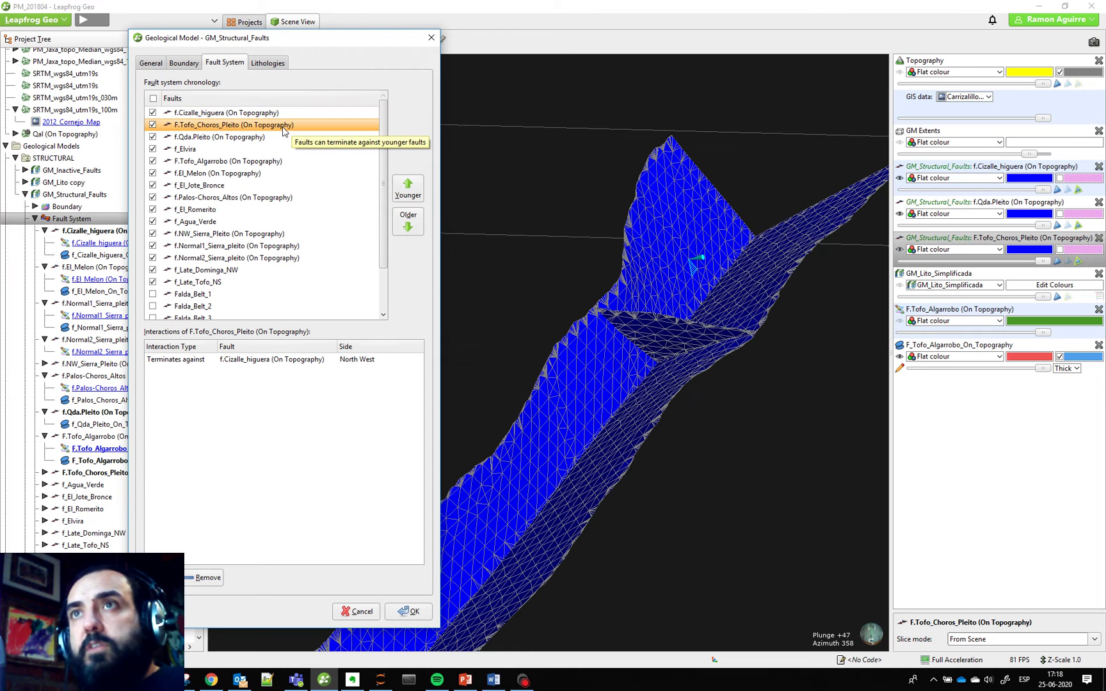
left_click(231, 112)
left_click(230, 124)
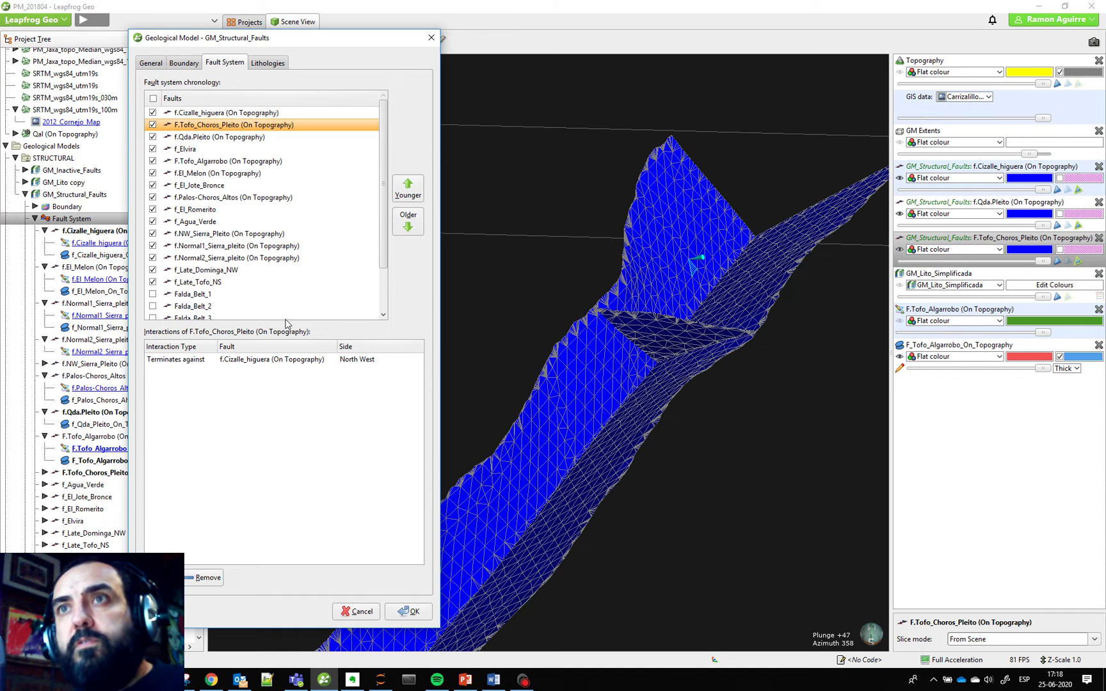
left_click(780, 268)
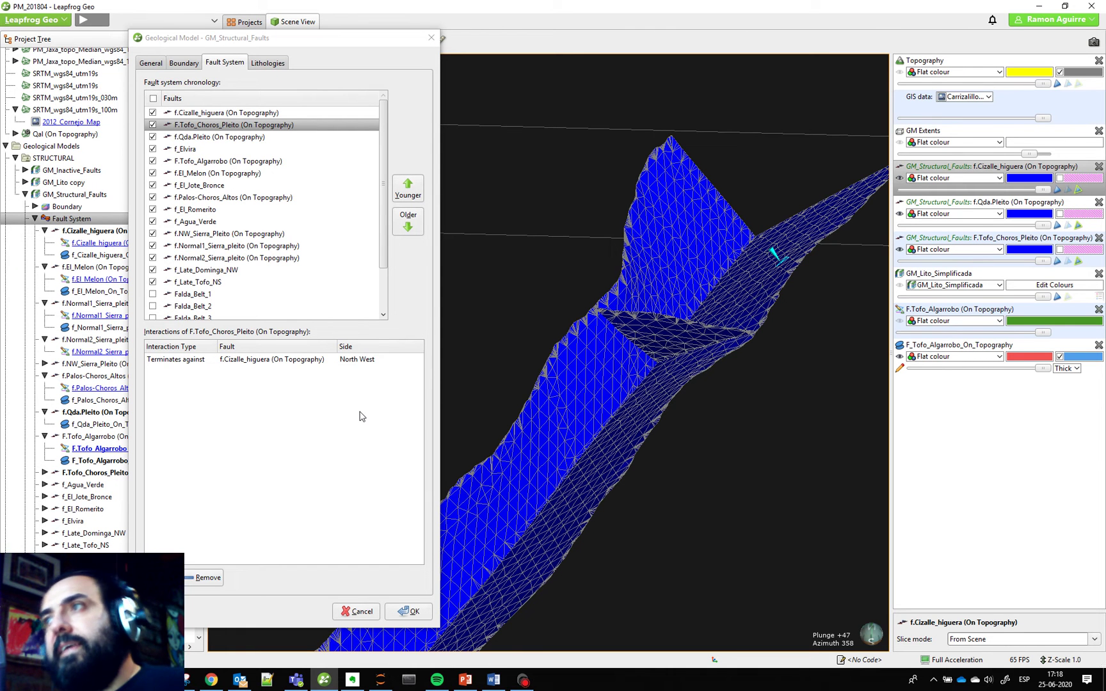
Inspect the contact between the F.Tofo_Choros_Pleito and f.Cizalle_higuera meshes at depth, keeping the settings dialog clear of the scene
scroll(593, 487, "down", 3)
middle_click_drag(670, 404, 746, 320)
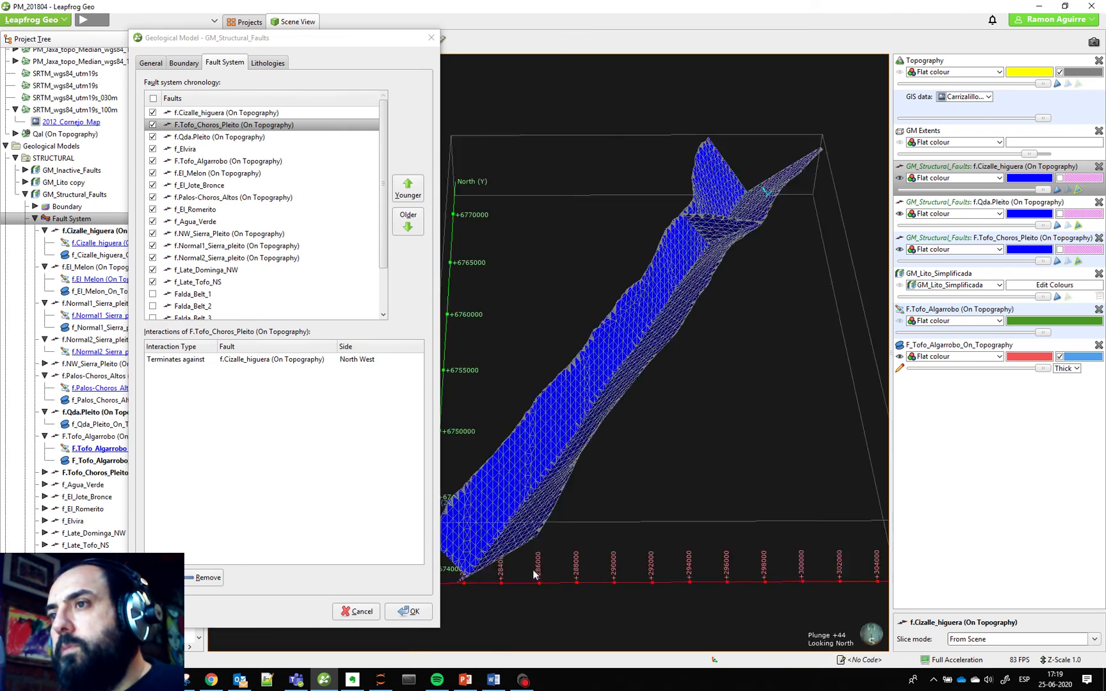
left_click_drag(534, 574, 596, 497)
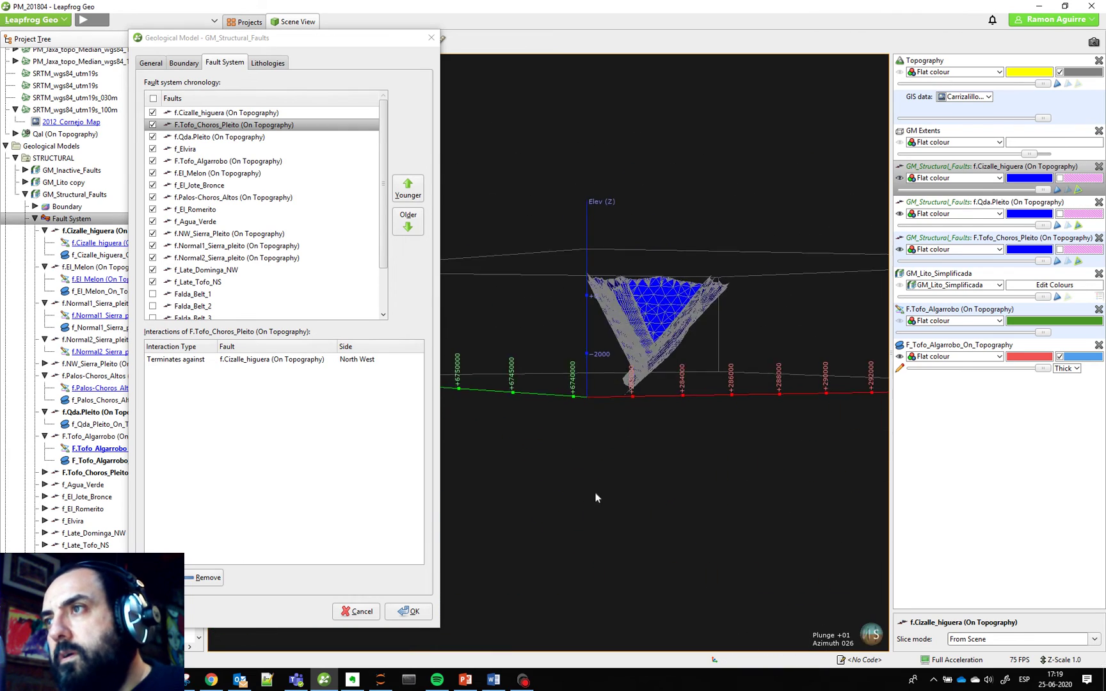
scroll(605, 499, "up", 10)
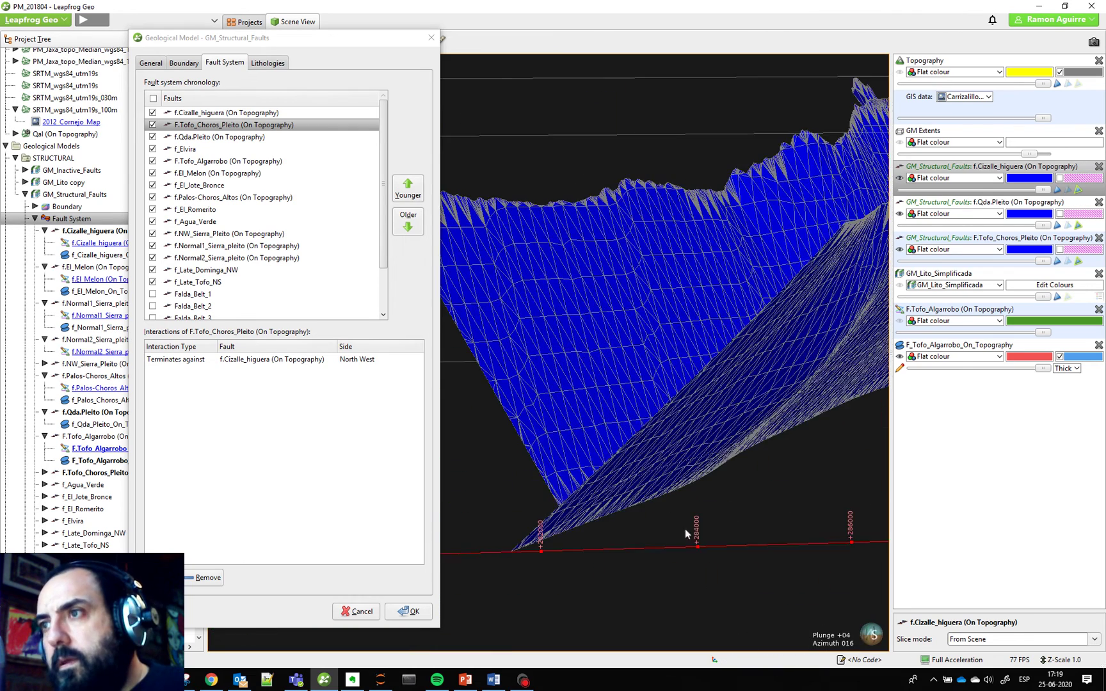
middle_click_drag(686, 528, 681, 483)
left_click_drag(375, 45, 292, 42)
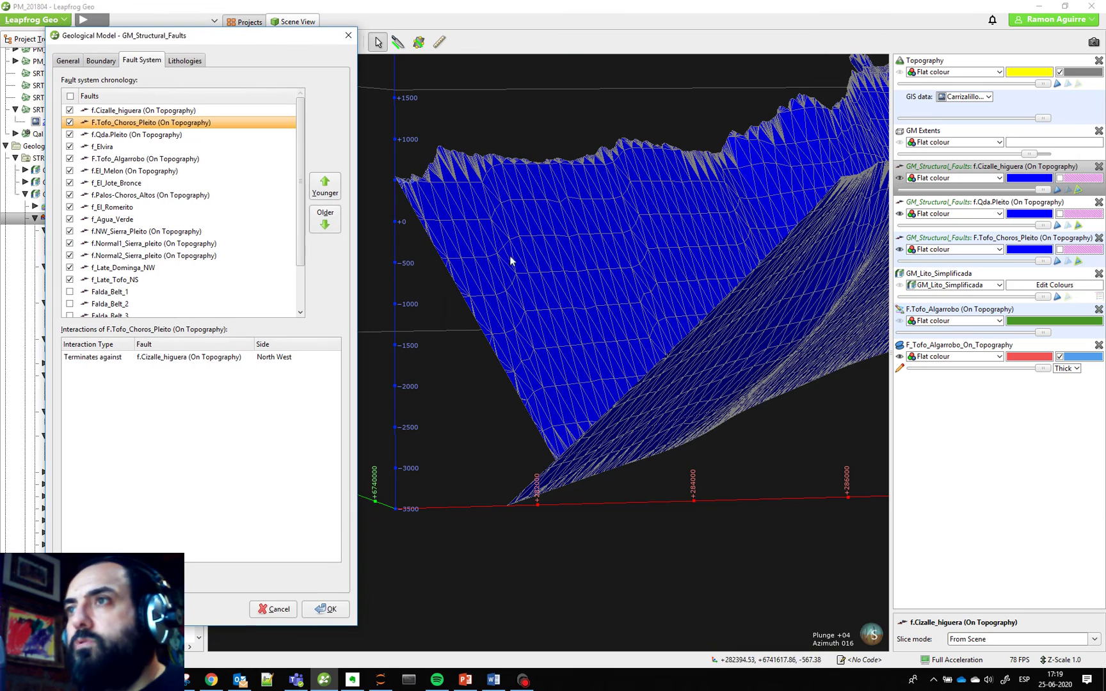
left_click(445, 248)
mouse_move(578, 506)
left_mouse_down()
mouse_move(629, 562)
mouse_move(649, 557)
left_mouse_up()
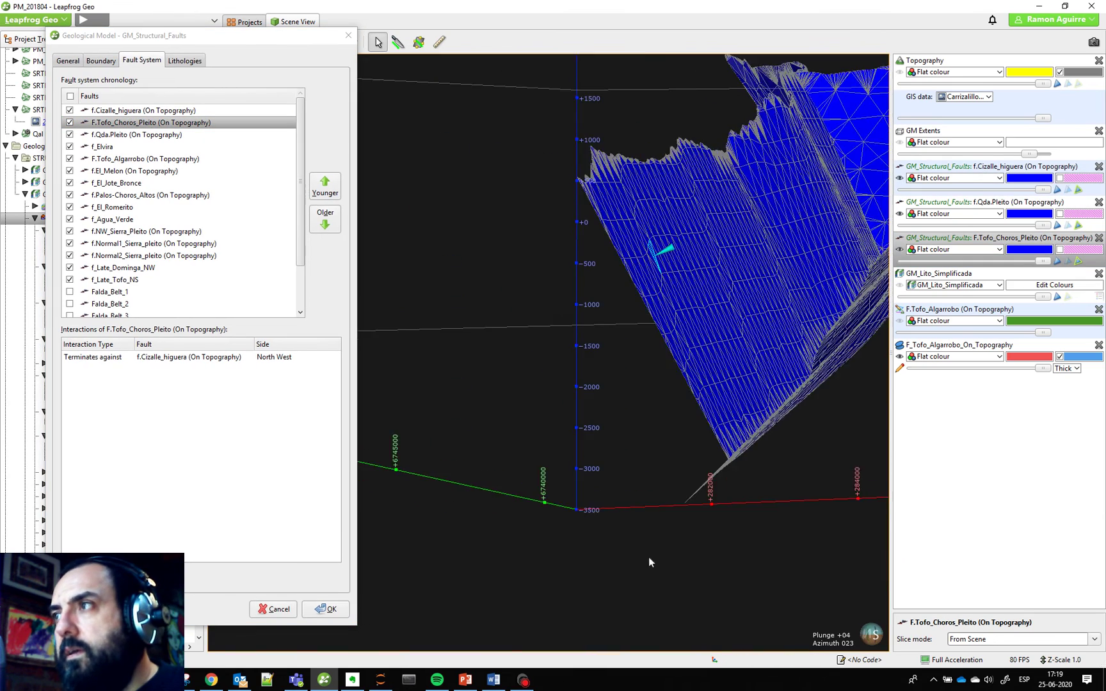
middle_click_drag(648, 556, 537, 547)
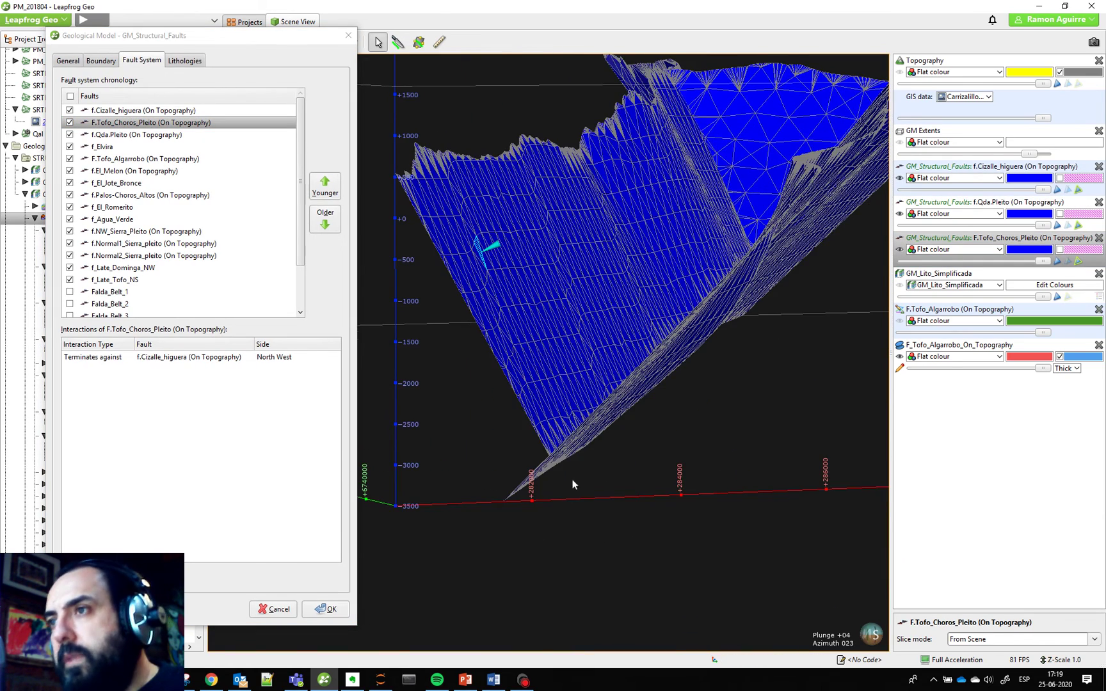
left_click_drag(572, 484, 607, 519)
left_click(784, 383)
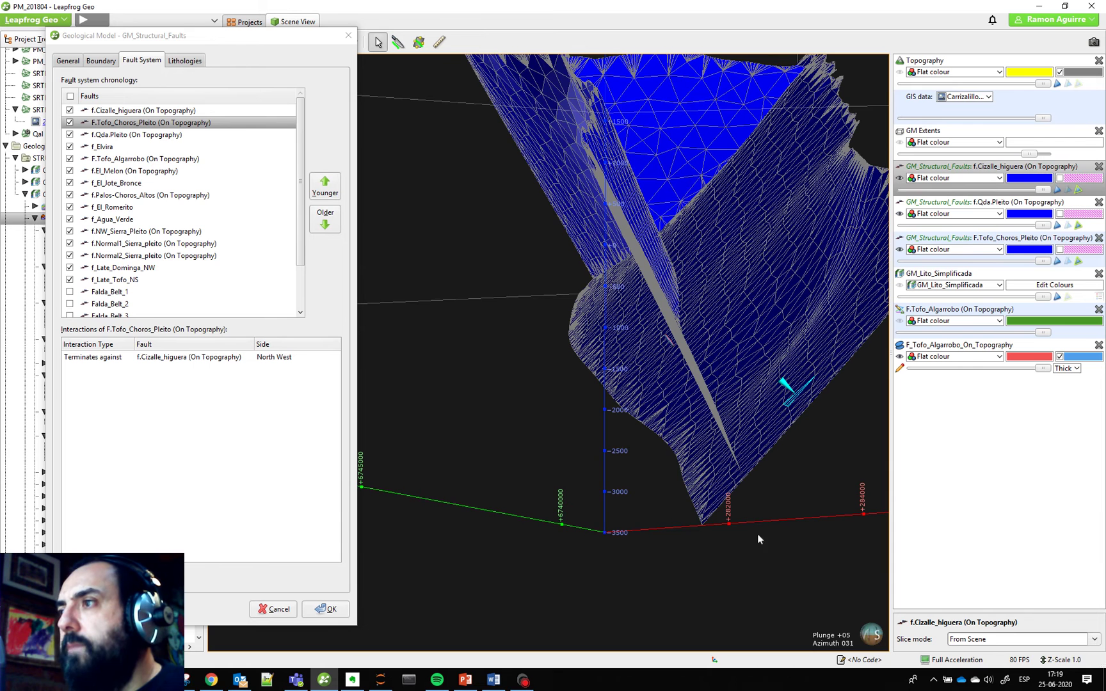
left_click_drag(766, 500, 761, 503)
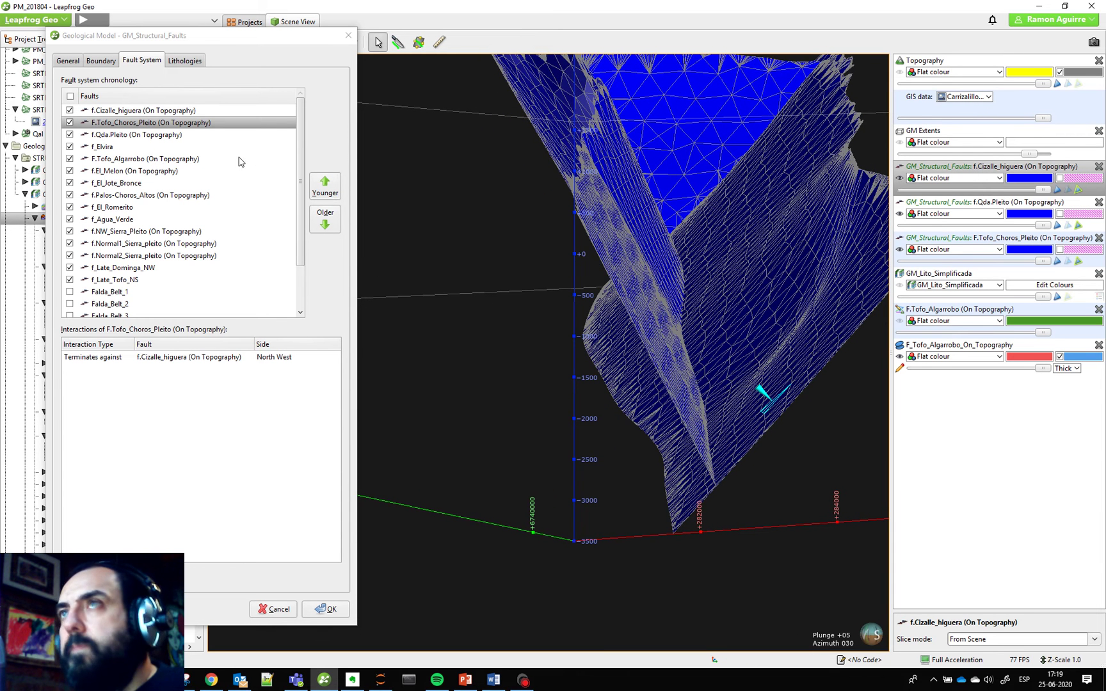
Show the interactions of f.Qda.Pleito and examine its mesh between the two neighbouring faults in the scene
left_click(194, 135)
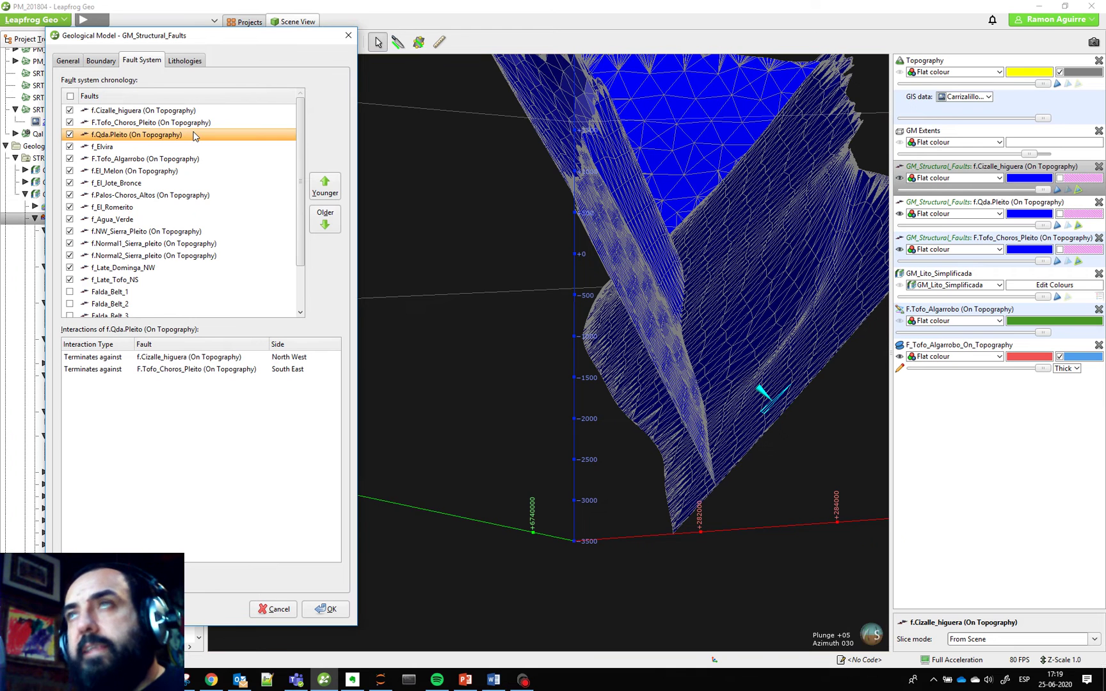
scroll(659, 263, "down", 5)
left_click_drag(659, 263, 560, 320)
scroll(719, 201, "up", 3)
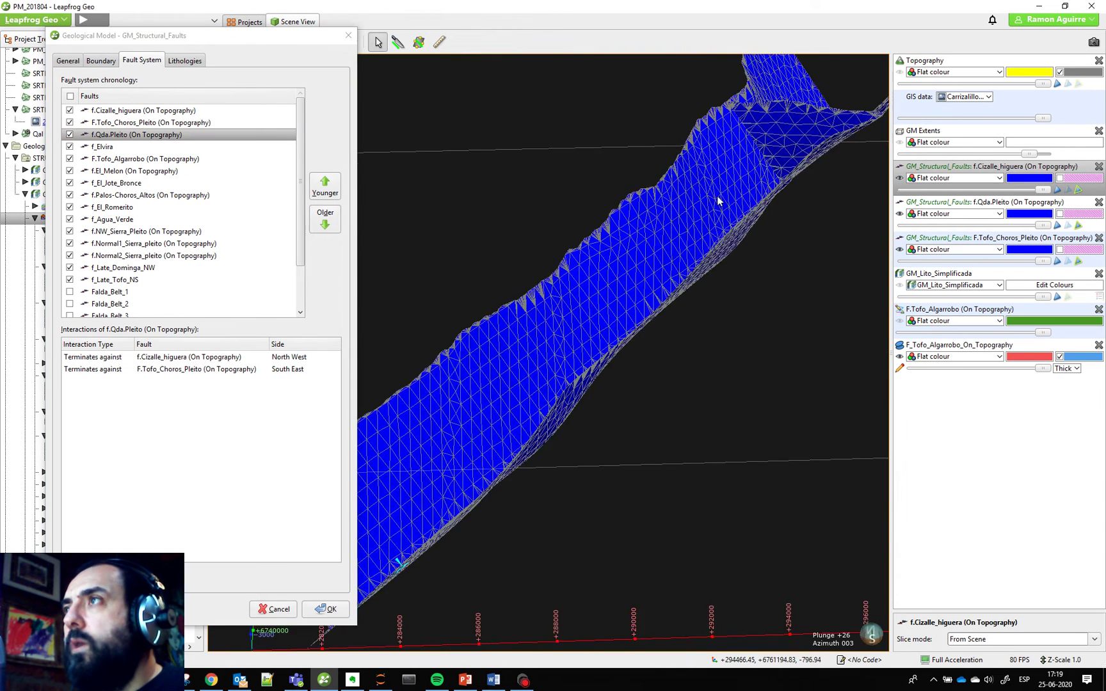
middle_click_drag(718, 197, 551, 406)
scroll(552, 406, "up", 3)
middle_click_drag(581, 364, 540, 387)
left_click_drag(595, 380, 602, 378)
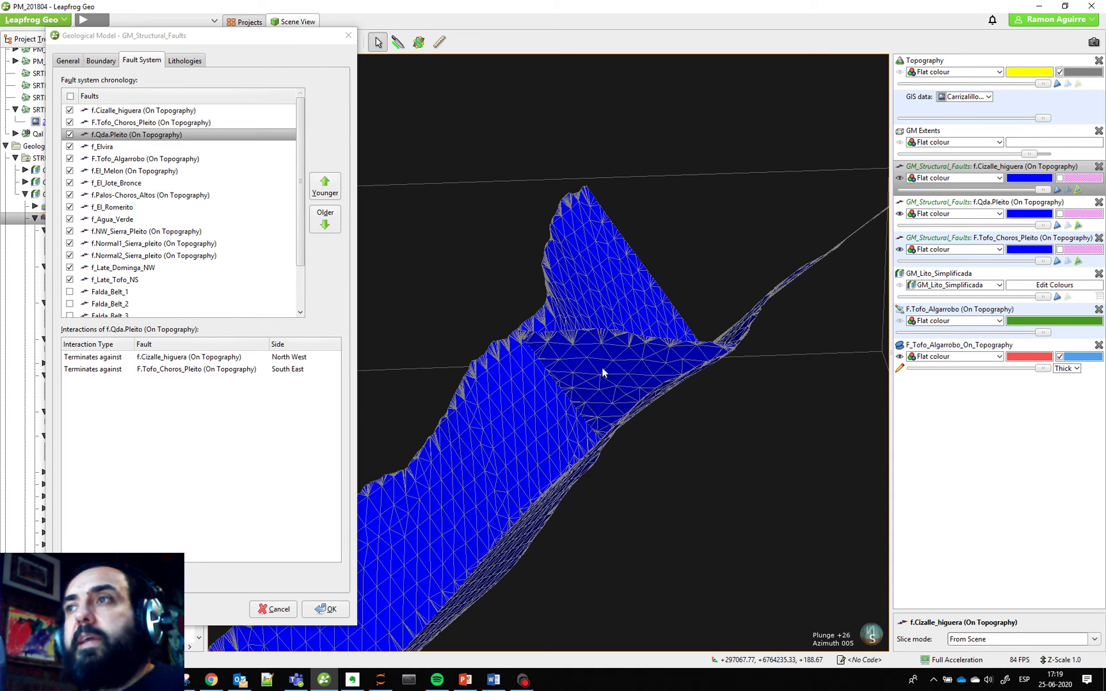
Relate the two termination interactions of f.Qda.Pleito to the f.Cizalle_higuera and F.Tofo_Choros_Pleito meshes, viewing the intersection from several angles
left_click(174, 136)
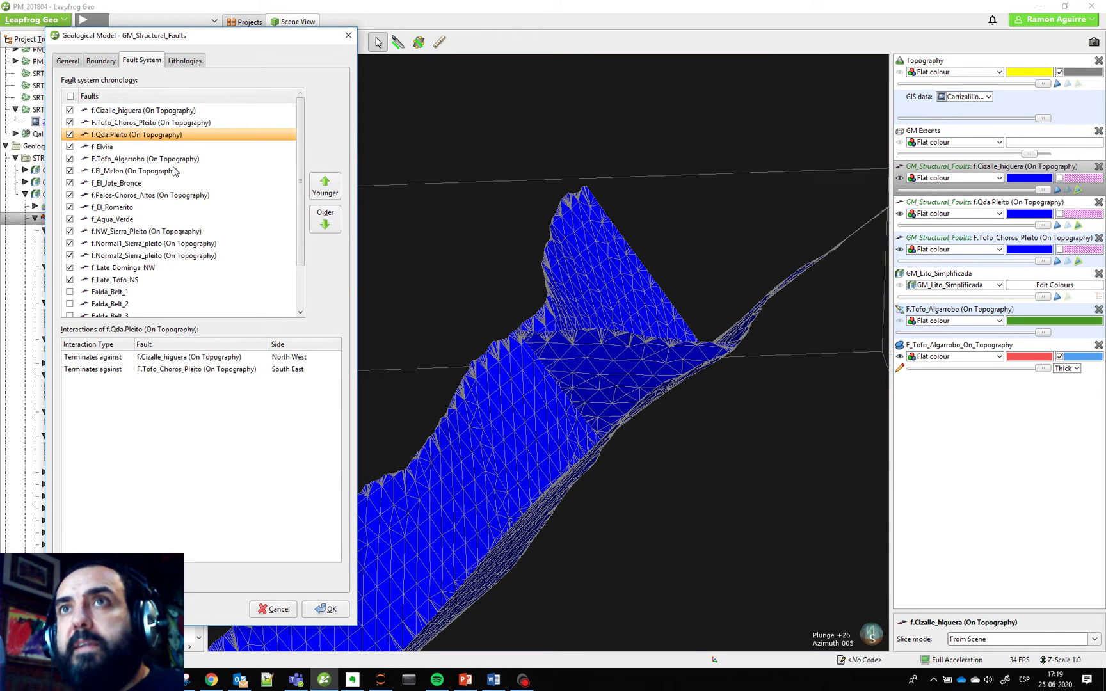
left_click(114, 360)
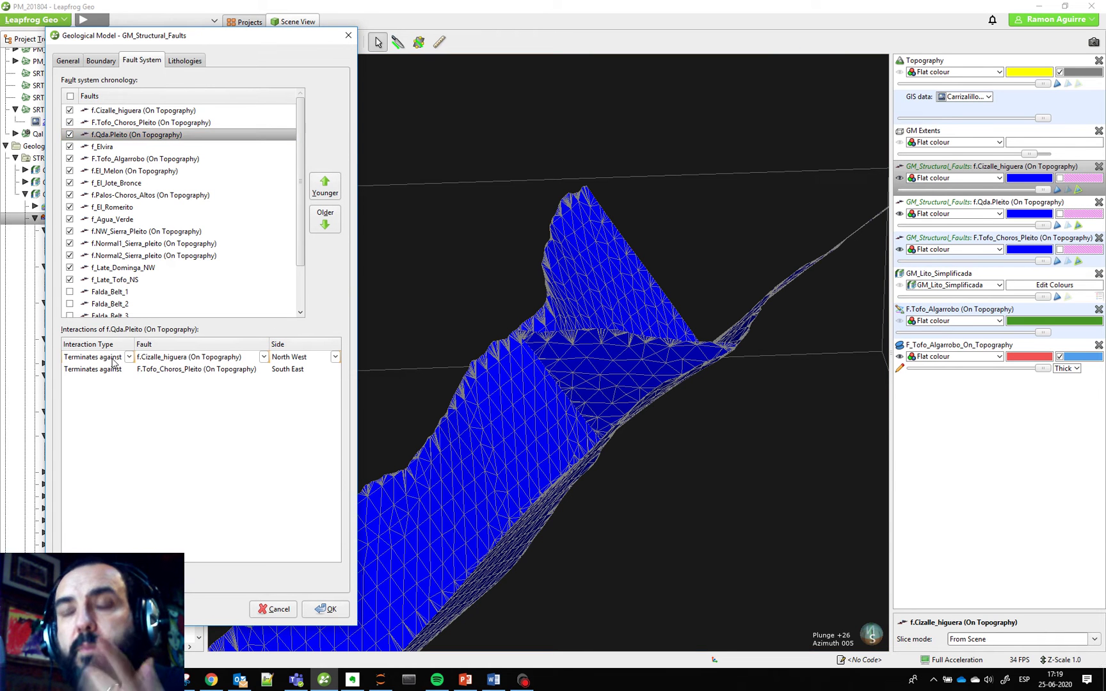
left_click(626, 375)
left_click_drag(652, 461, 672, 470)
scroll(669, 473, "up", 3)
middle_click_drag(663, 477, 664, 512)
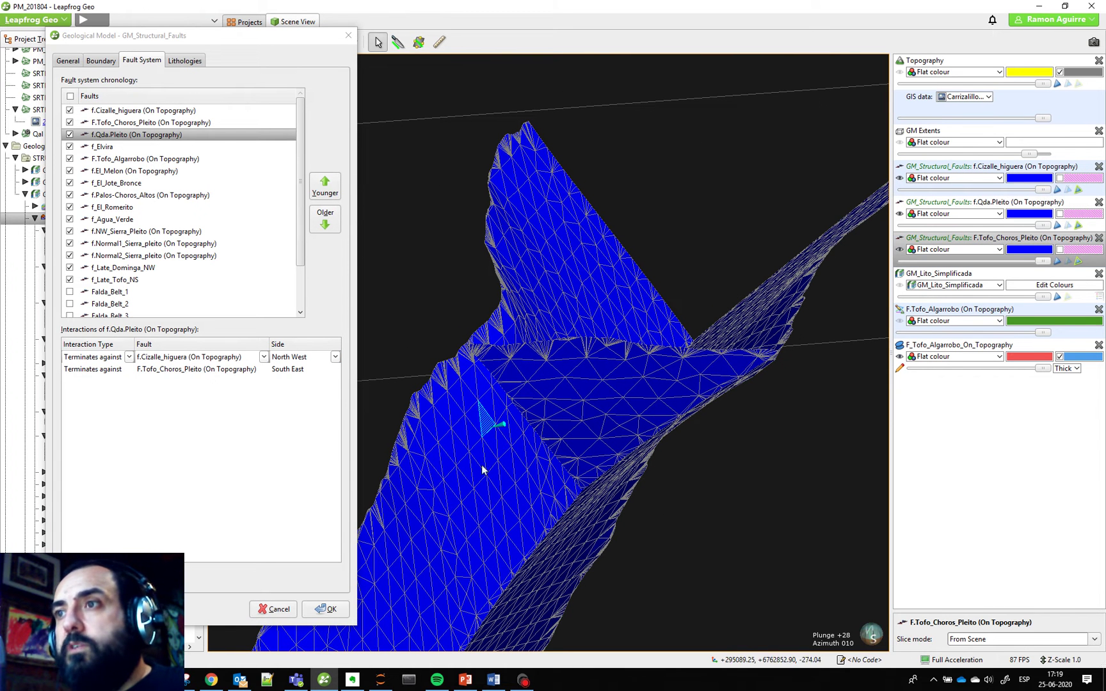
left_click(626, 530)
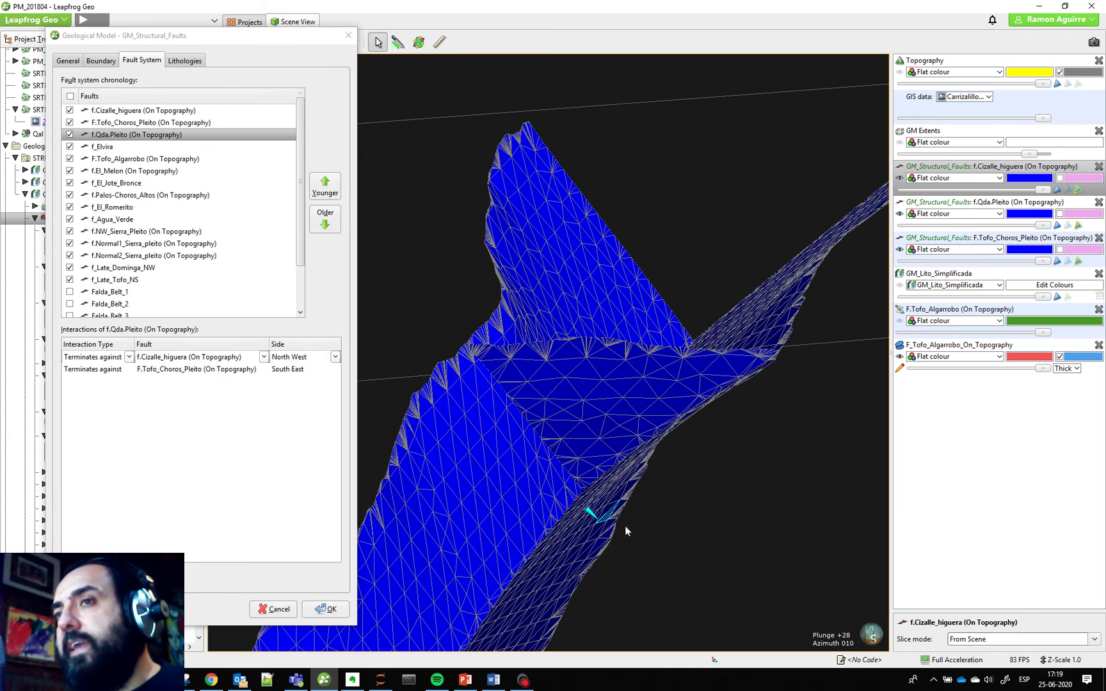
left_click_drag(749, 600, 647, 569)
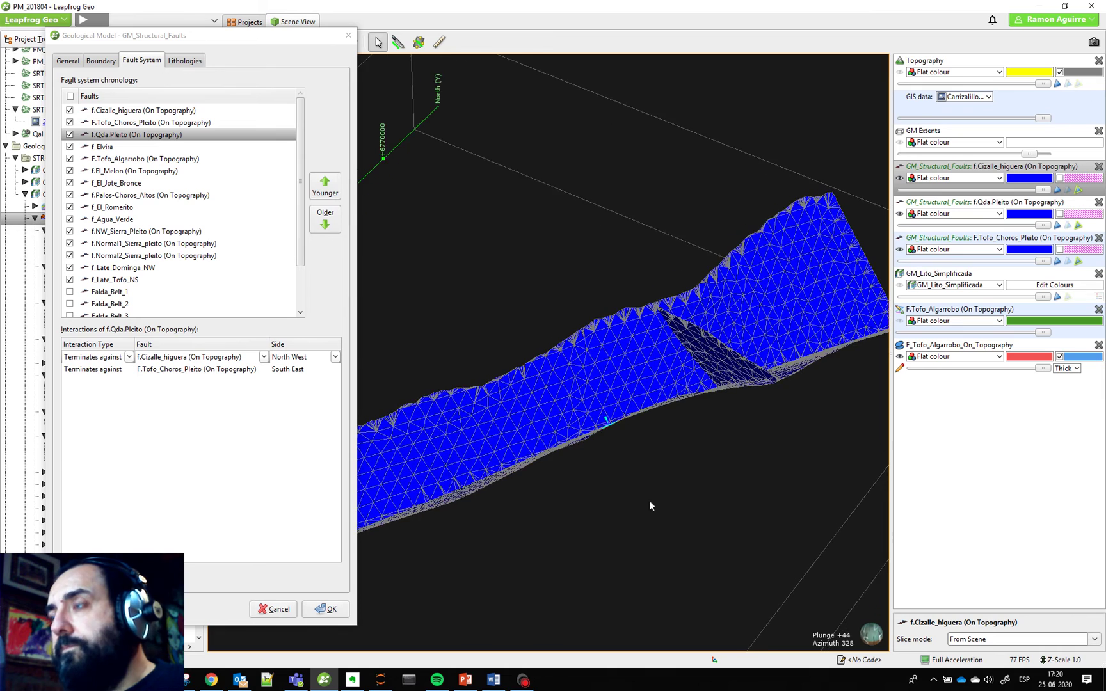
left_click_drag(649, 501, 666, 523)
right_click_drag(666, 524, 749, 489)
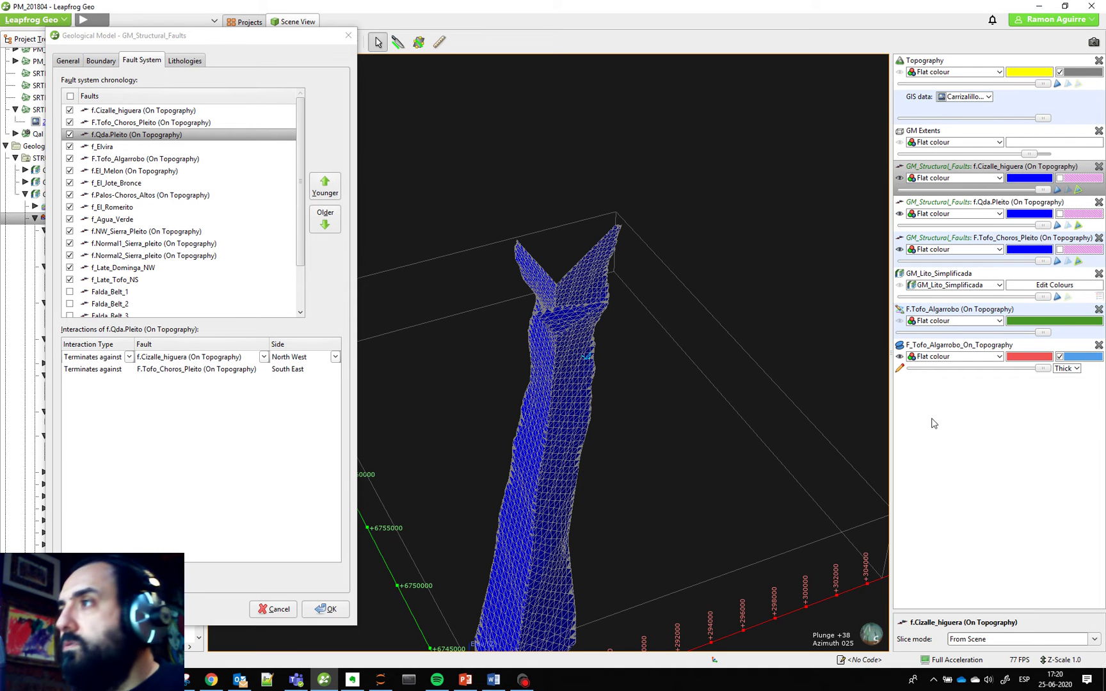
Close the fault system settings without applying changes and hide the three GM_Structural_Faults meshes in the scene
left_click(281, 611)
right_click(942, 283)
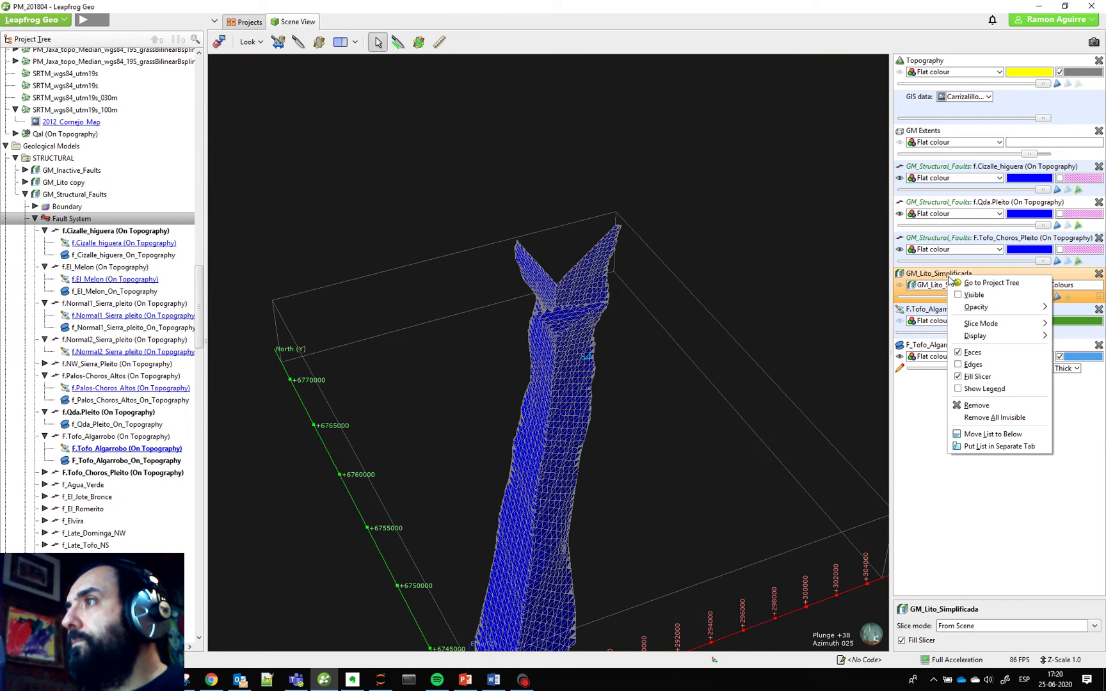
left_click(990, 284)
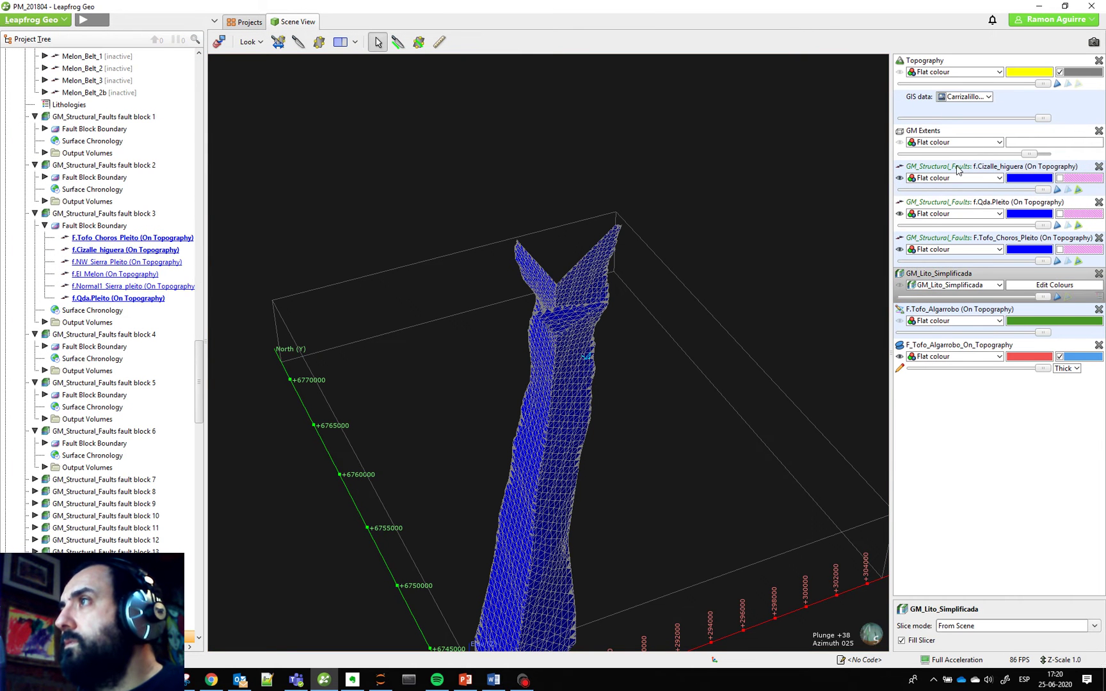
left_click(958, 170)
left_click(899, 177)
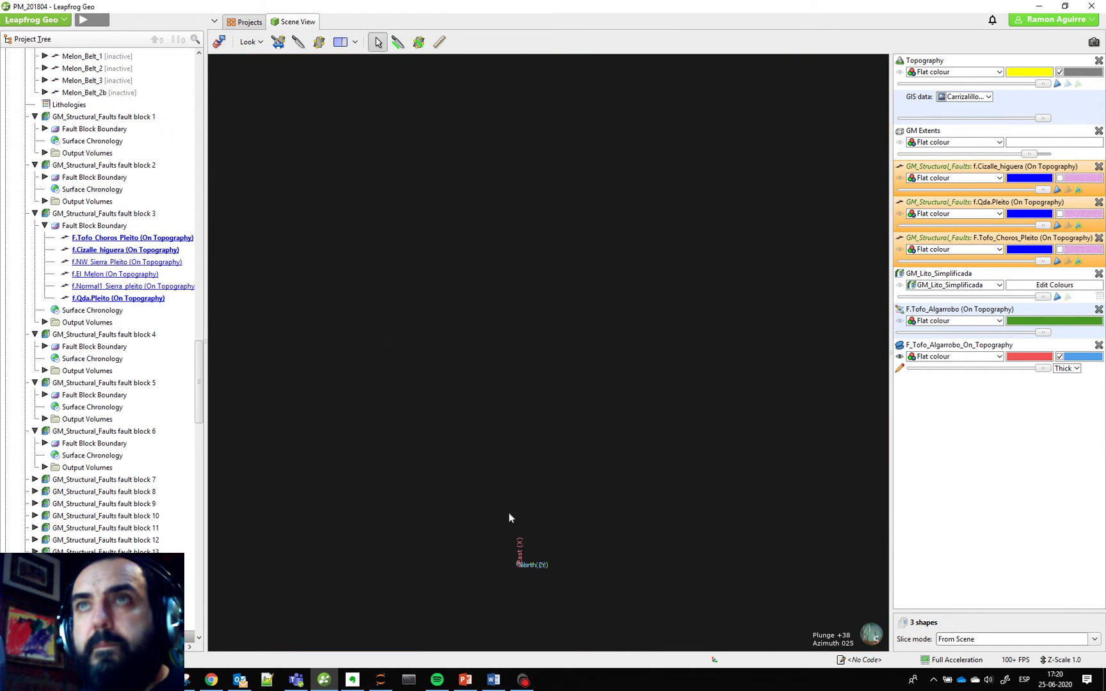
Locate GM_Lito_Simplificada in the project tree and display the Fault Block Boundary of 01_DOCAS in the scene
right_click(937, 276)
left_click(950, 281)
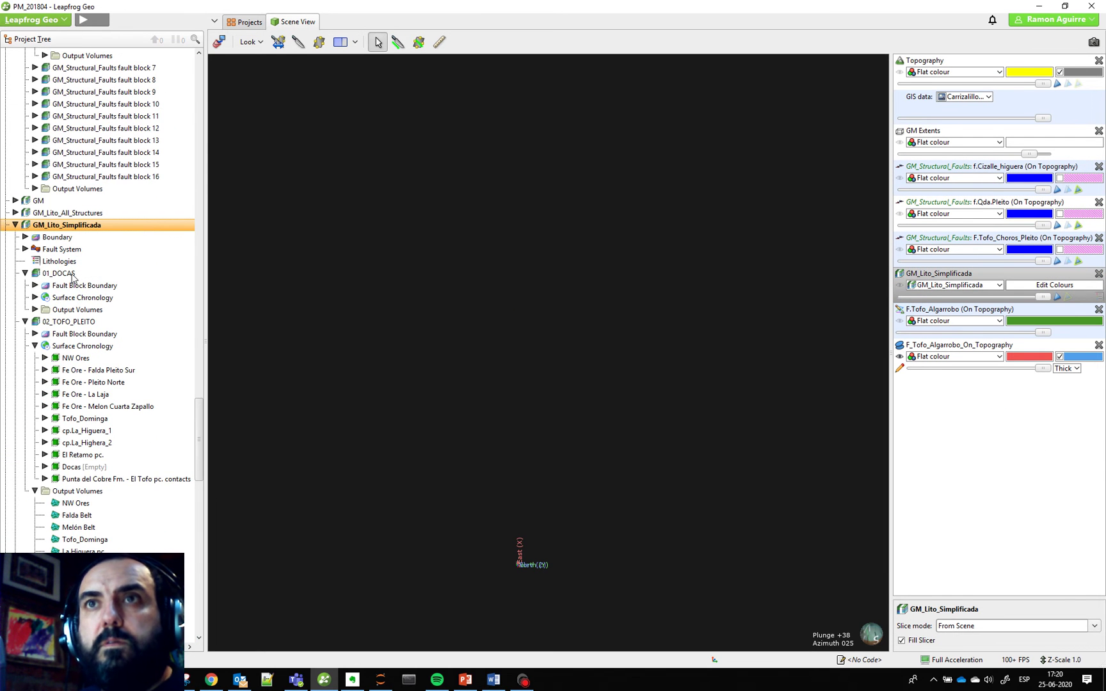
right_click(69, 274)
left_click(35, 286)
right_click(74, 285)
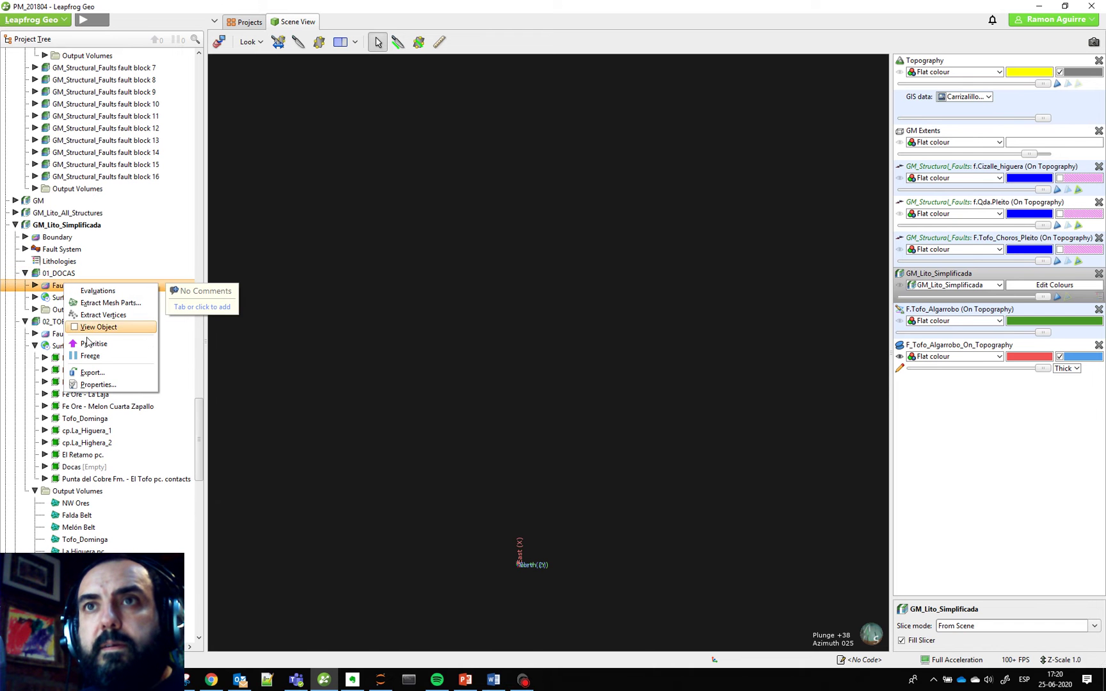
left_click(77, 331)
Display the Fault Block Boundary of 02_TOFO_PLEITO and of 03_TRAPICHE so that all three blocks are in the scene
right_click(77, 334)
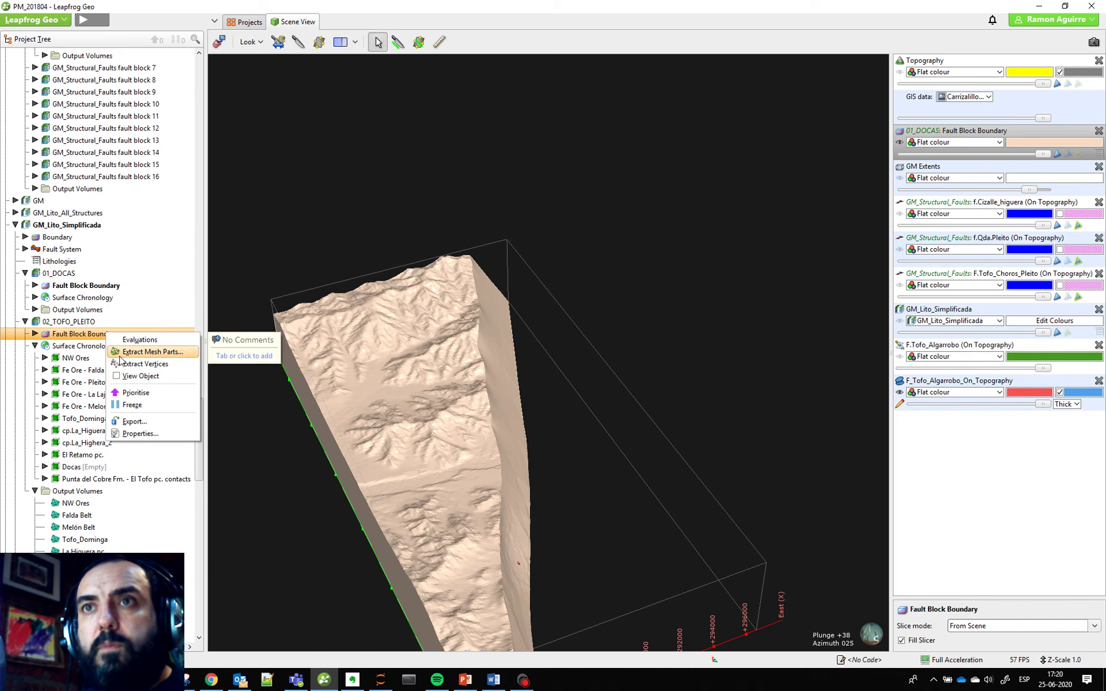
left_click(117, 381)
scroll(119, 403, "down", 3)
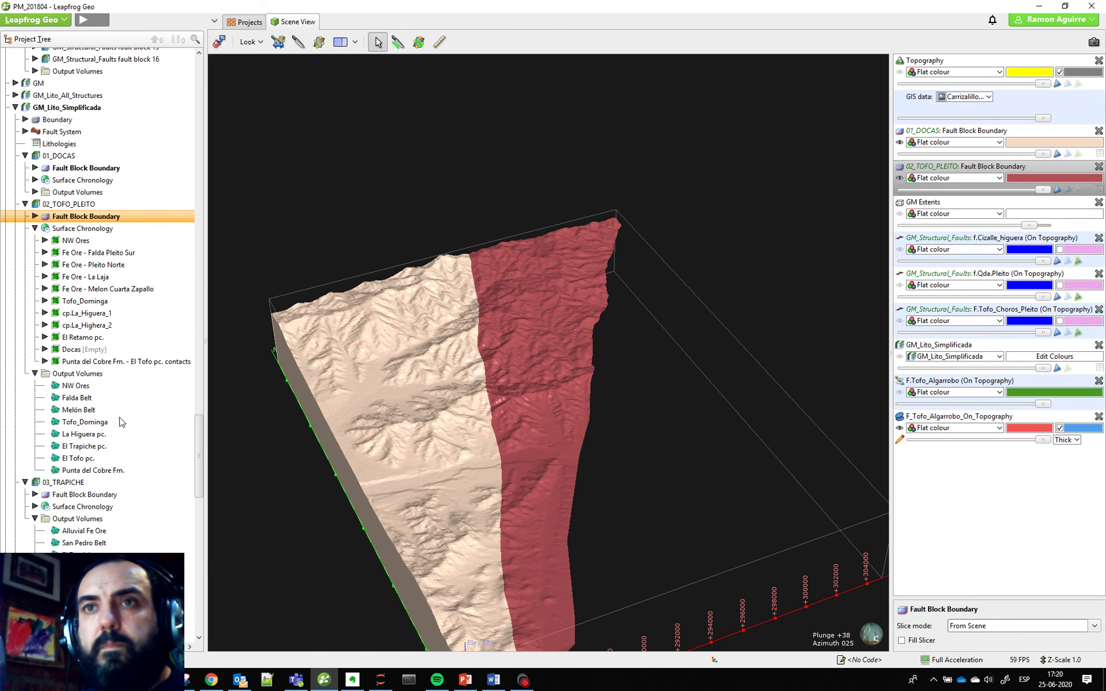
scroll(119, 443, "down", 3)
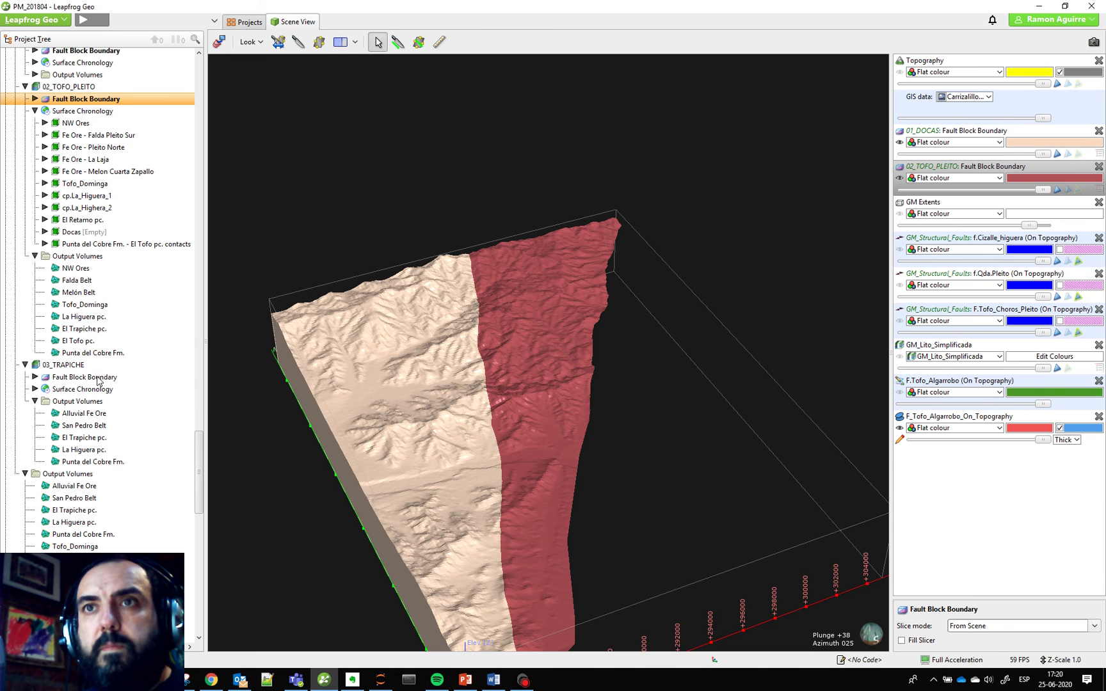
right_click(99, 379)
left_click(118, 425)
scroll(662, 473, "down", 3)
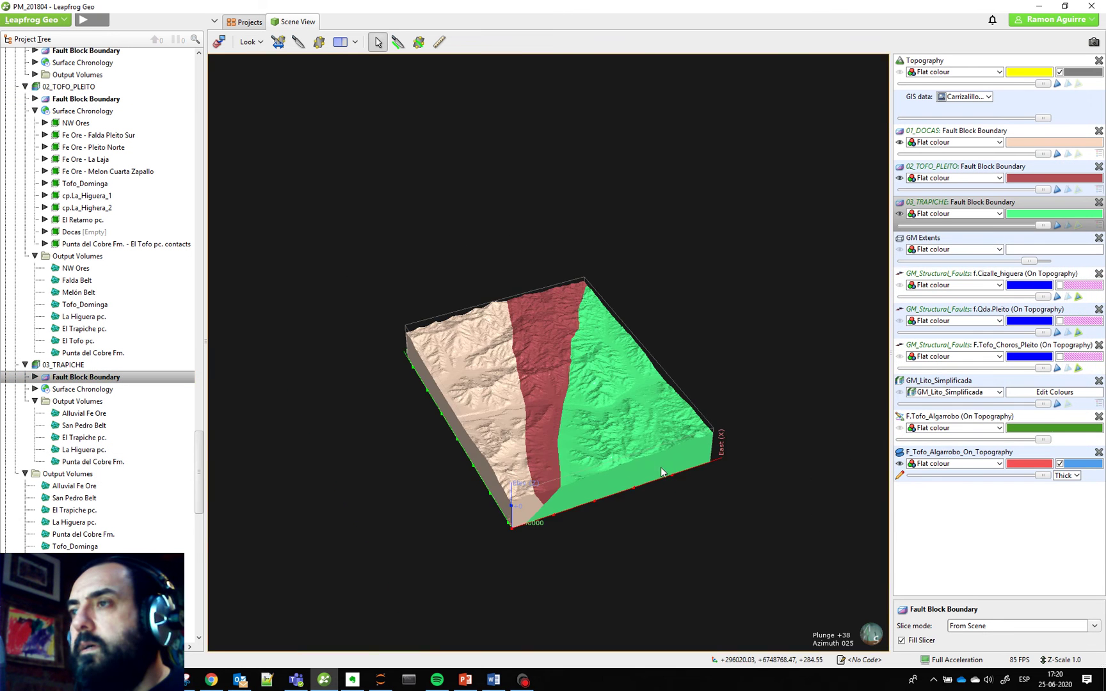
left_click_drag(661, 473, 588, 525)
Isolate the 02_TOFO_PLEITO Fault Block Boundary in the scene by hiding those of 01_DOCAS and 03_TRAPICHE
left_click(899, 287)
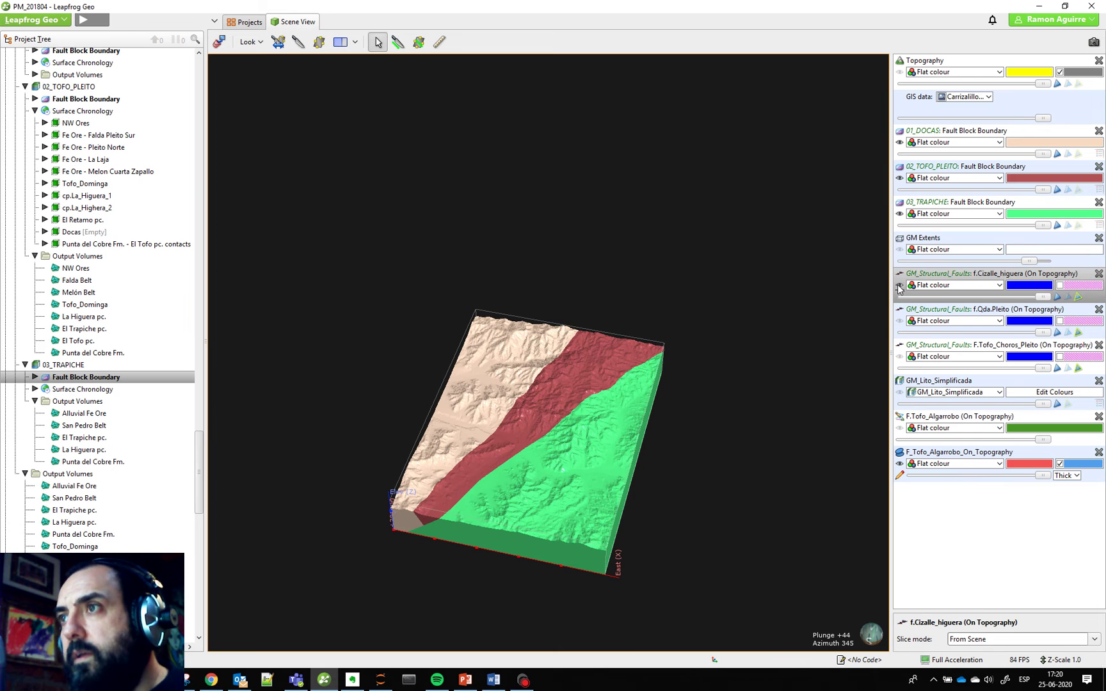
scroll(632, 444, "up", 3)
left_click_drag(632, 444, 510, 497)
scroll(548, 491, "down", 4)
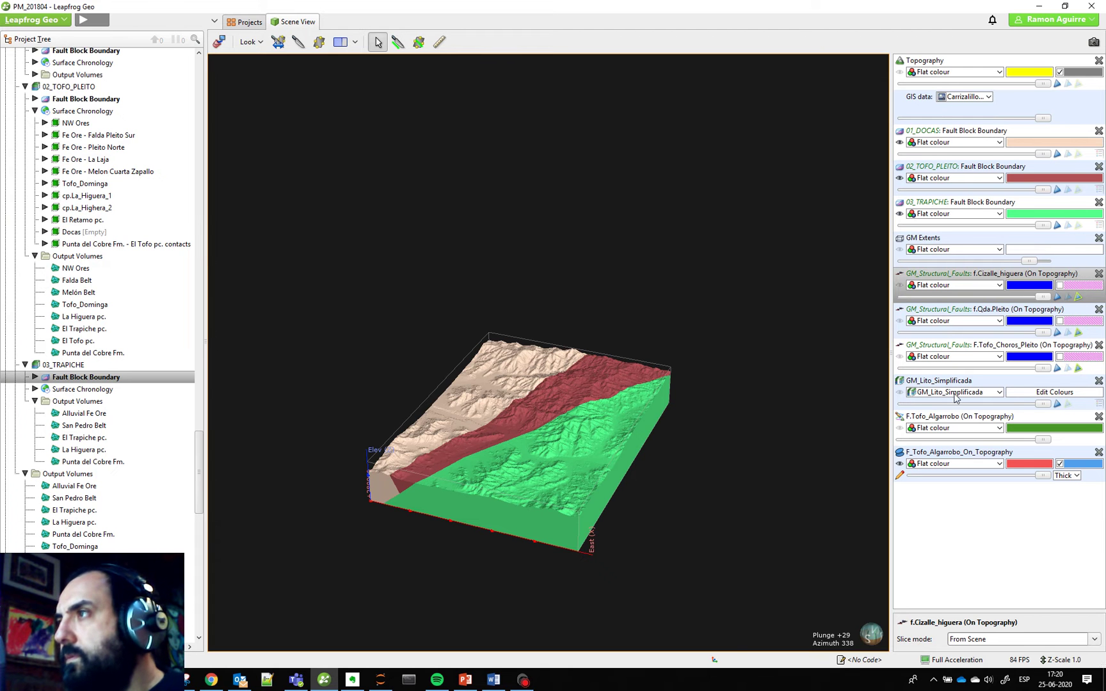
left_click(899, 143)
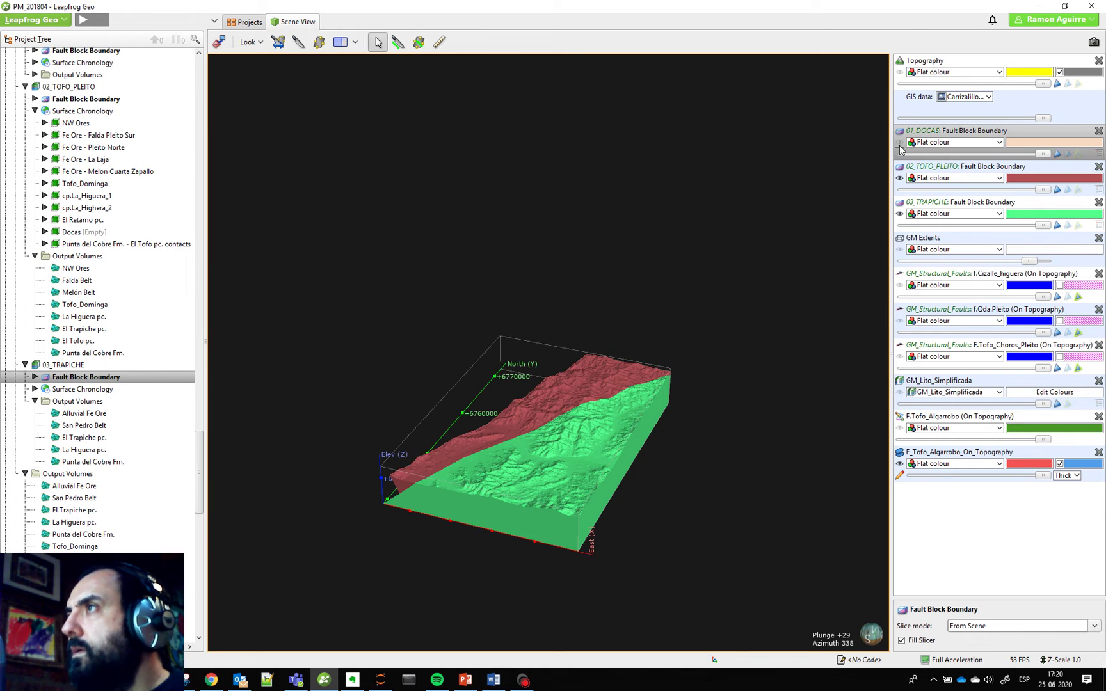
left_click(900, 178)
left_click(899, 215)
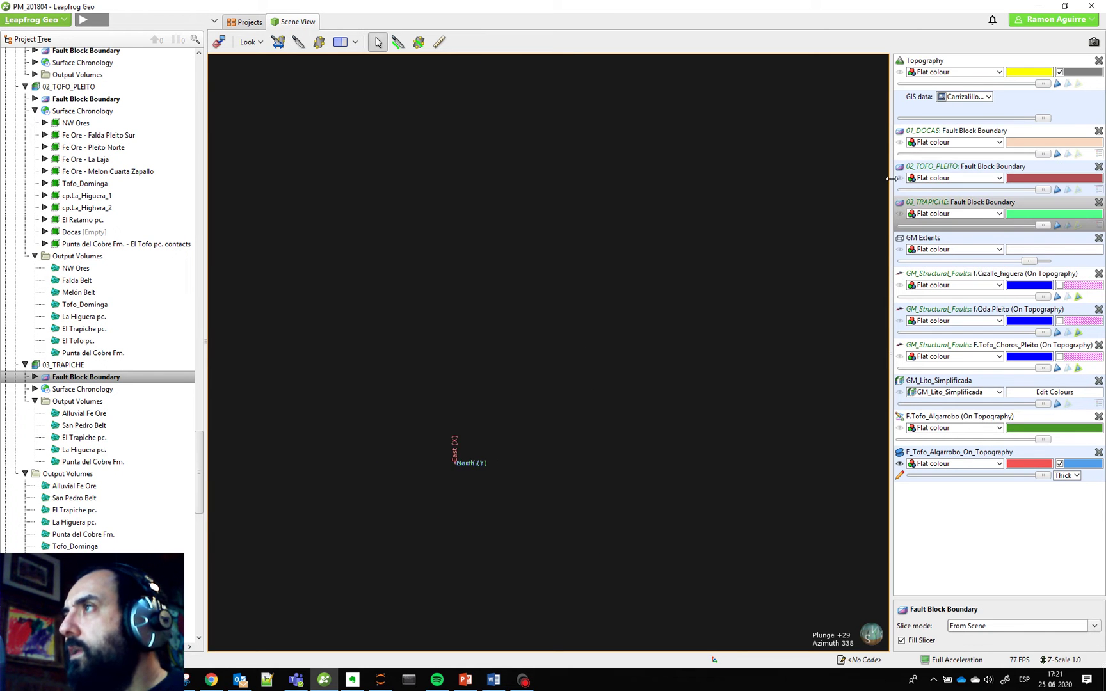
left_click(900, 178)
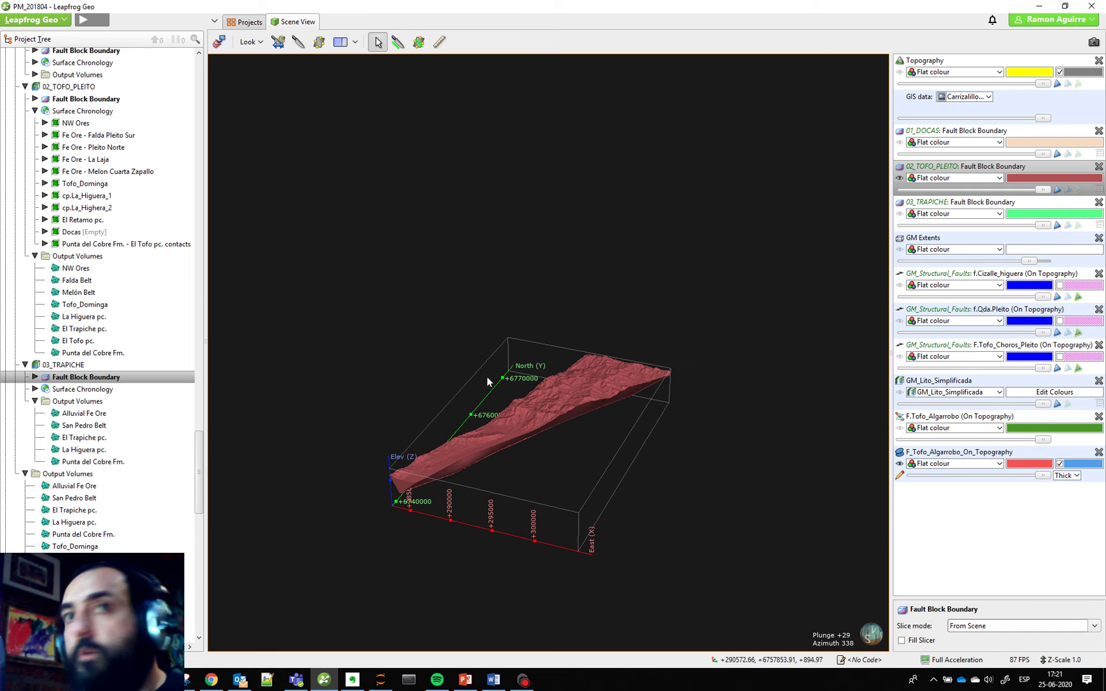
Display the 02_TOFO_PLEITO block model with its lithologies in the scene and hide that block's Fault Block Boundary
left_click(966, 169)
scroll(66, 149, "up", 2)
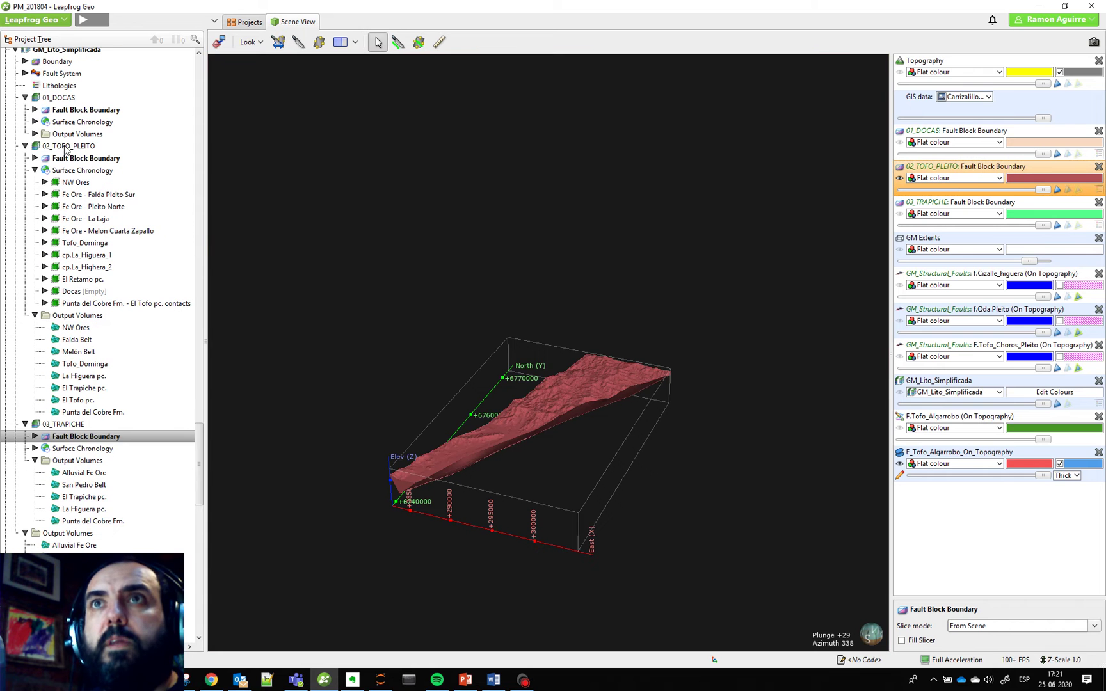
left_click_drag(66, 149, 708, 284)
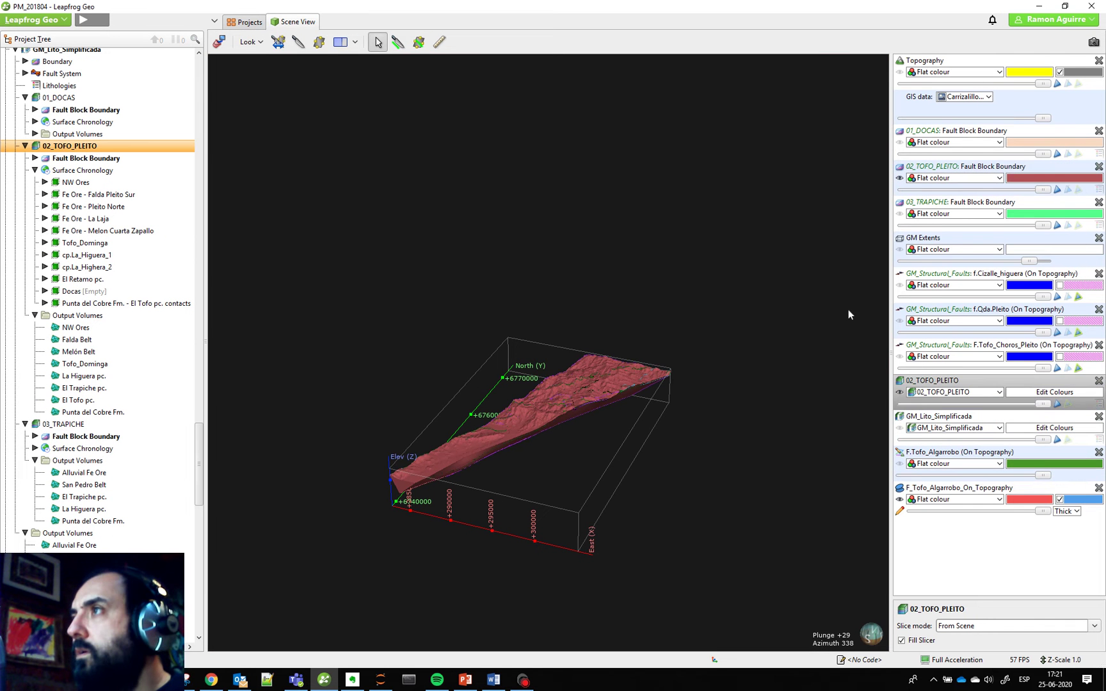
left_click(900, 179)
scroll(575, 460, "up", 5)
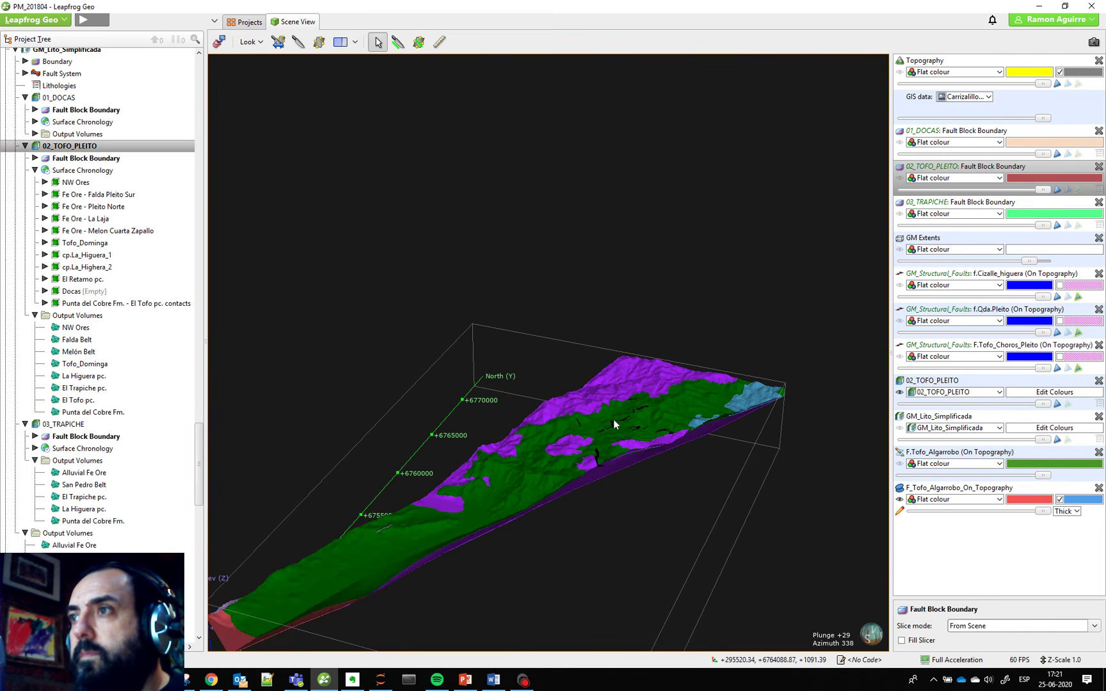
left_click_drag(625, 419, 471, 433)
left_click_drag(634, 400, 720, 496)
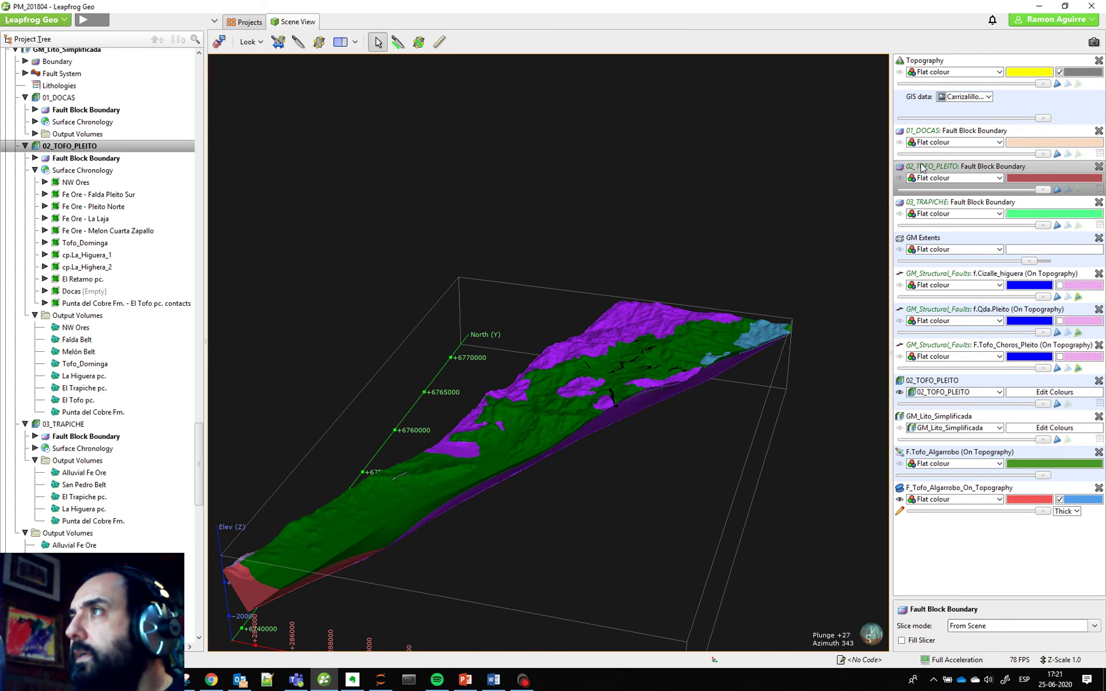
Examine the contact surface order in the 02_TOFO_PLEITO Surface Chronology, widening the list to read full names, and close it without changes
right_click(953, 169)
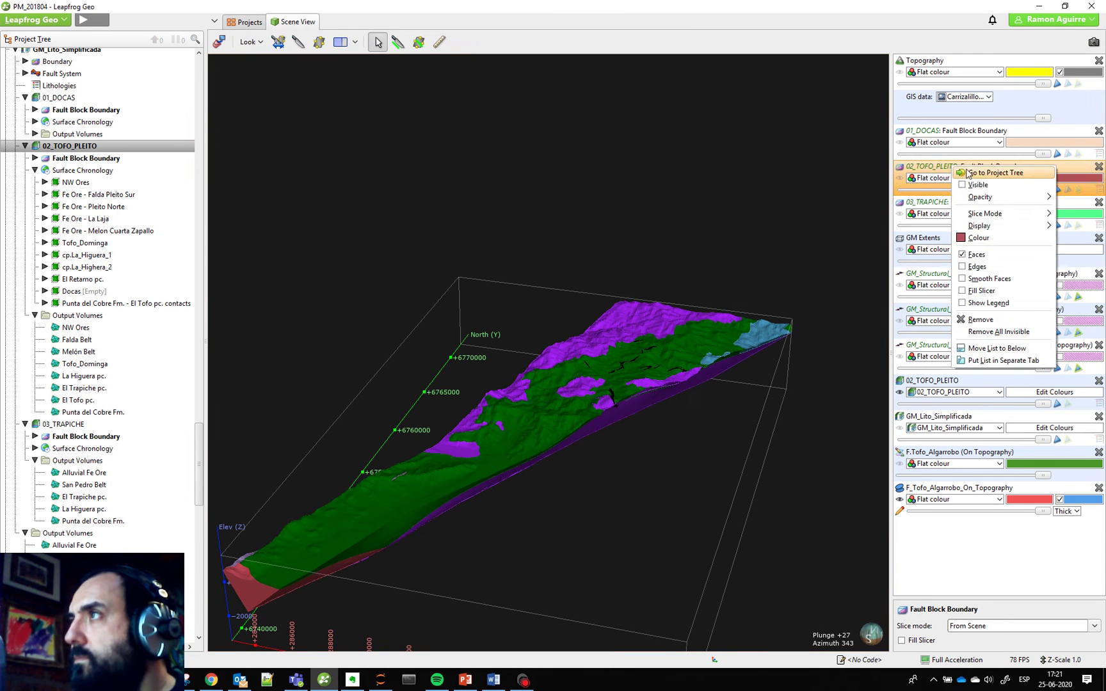
left_click(966, 171)
left_click(80, 170)
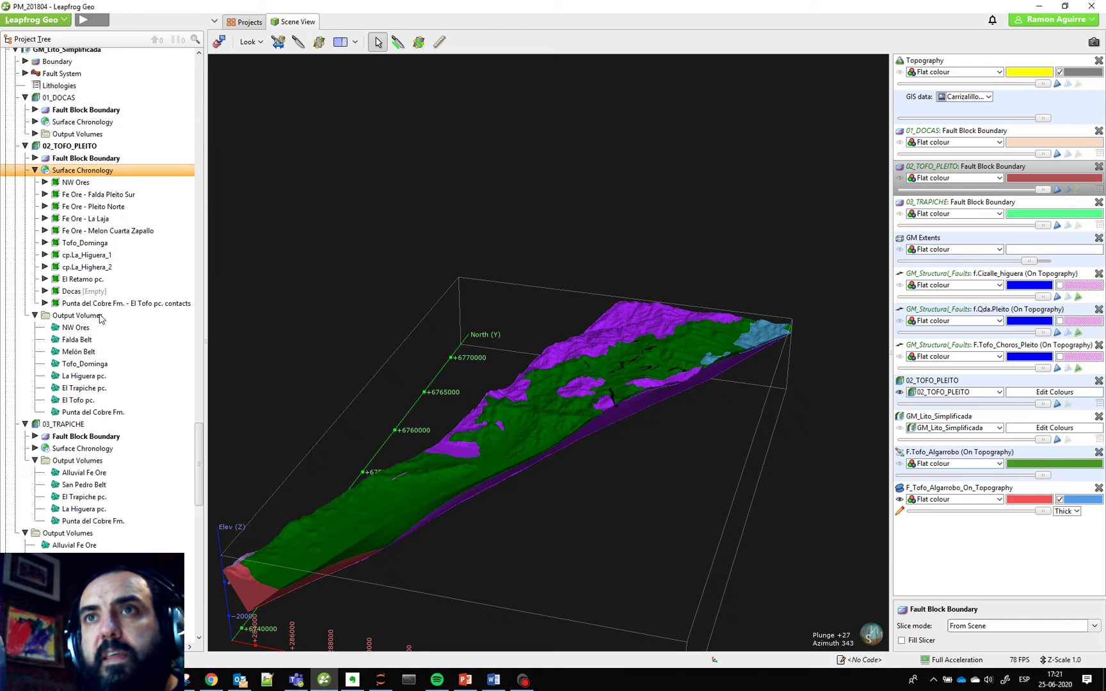
double_click(108, 171)
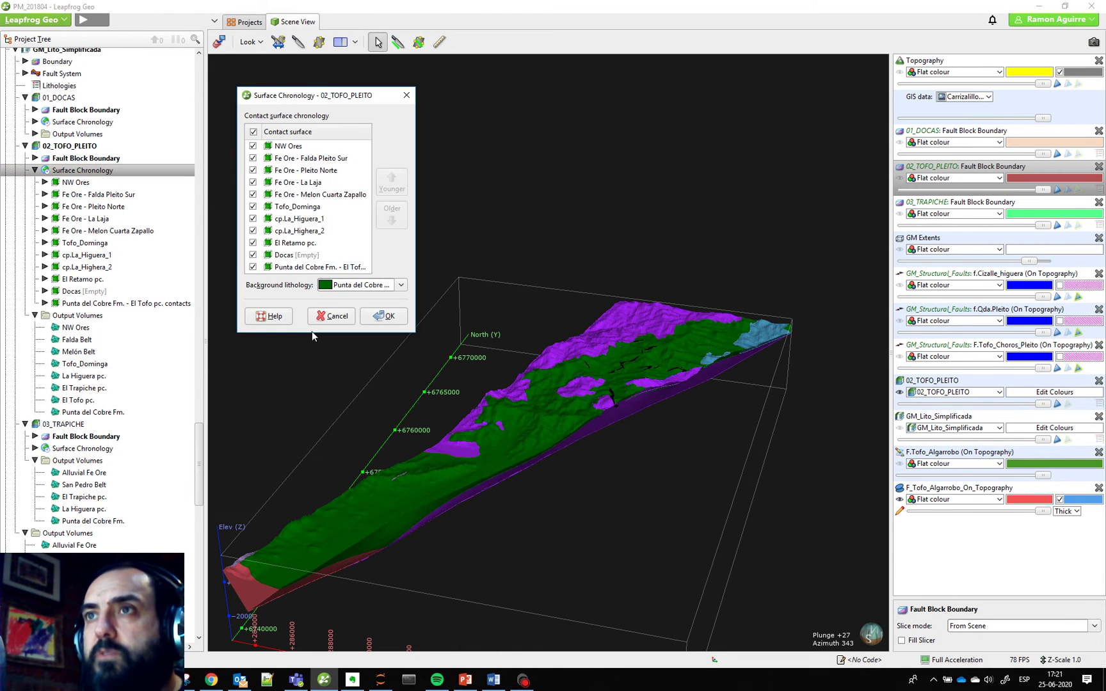
left_click_drag(332, 331, 331, 363)
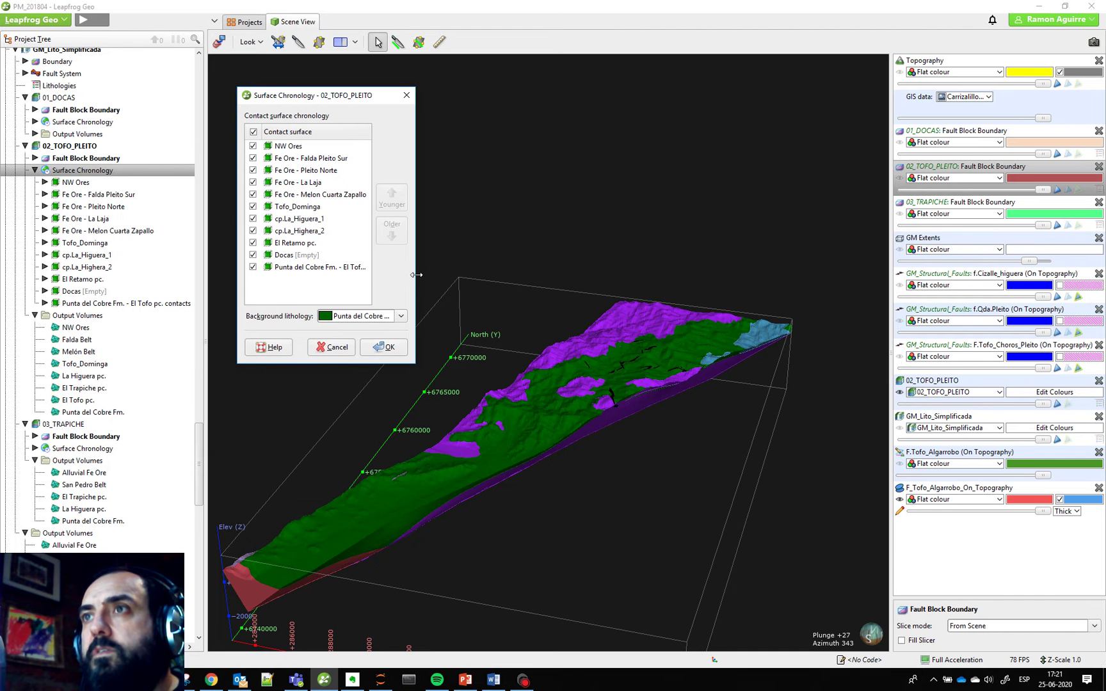
left_click_drag(416, 274, 453, 275)
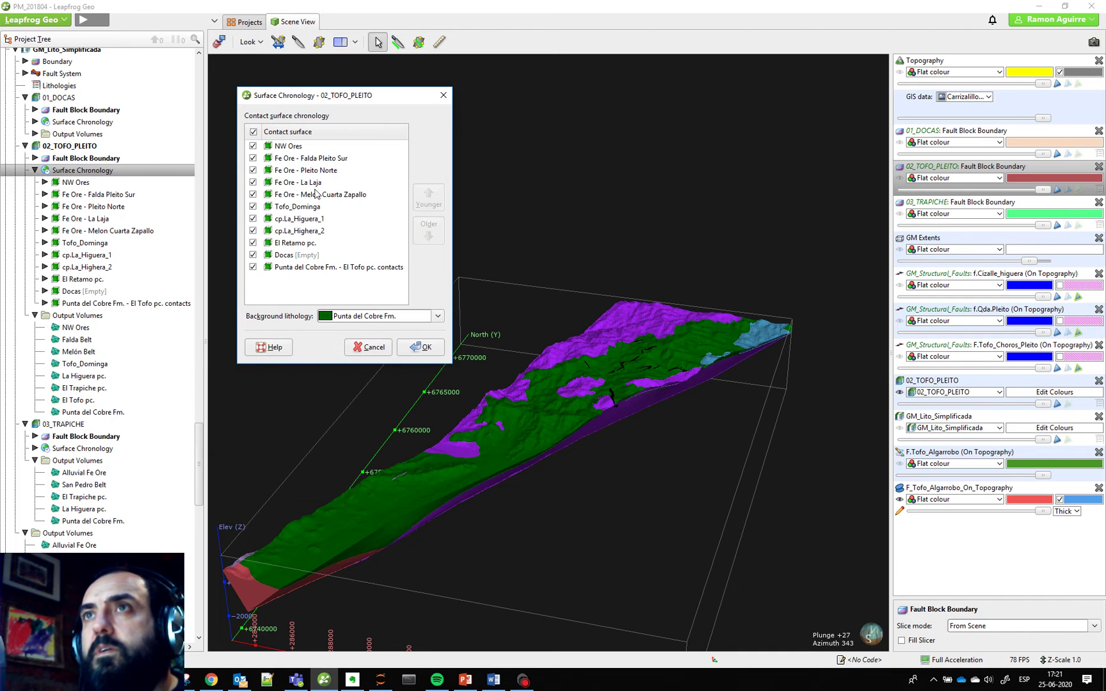
left_click(363, 347)
Display all contact surfaces of the 02_TOFO_PLEITO Surface Chronology in the scene and hide the block model
right_click(118, 171)
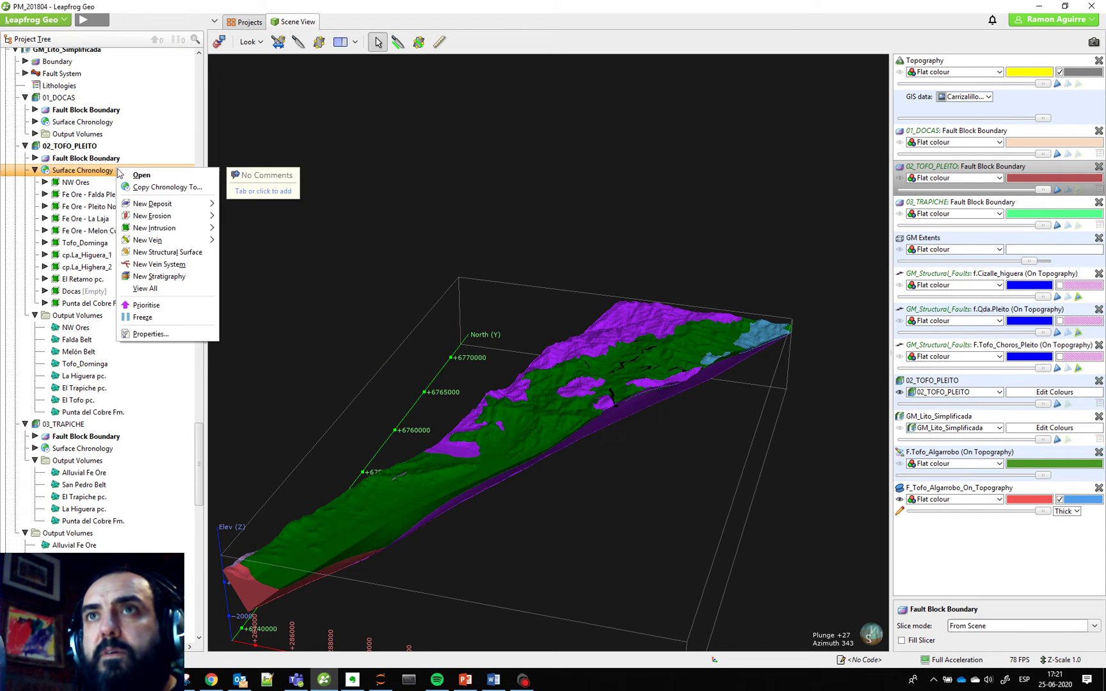
left_click(143, 289)
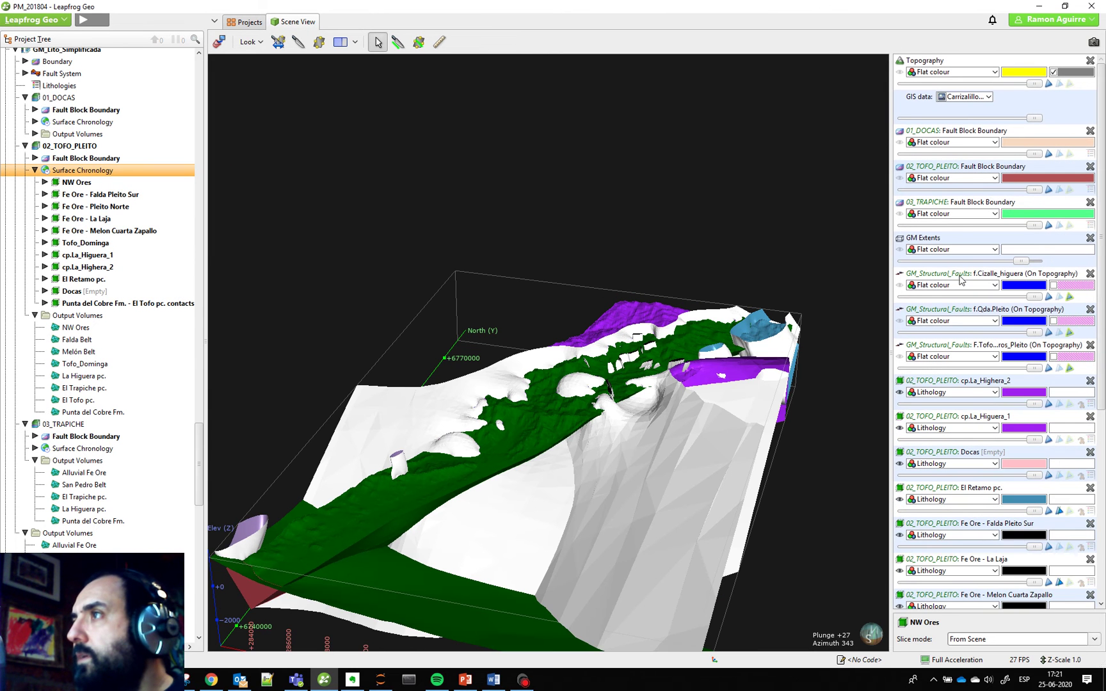
scroll(947, 370, "down", 8)
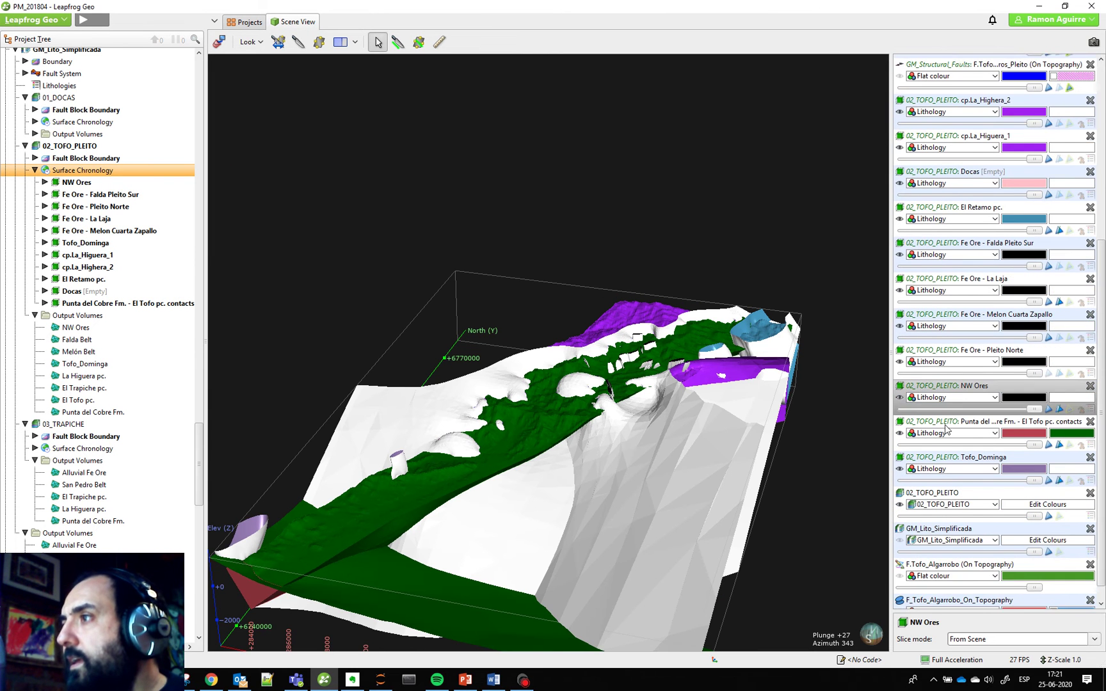
left_click(899, 485)
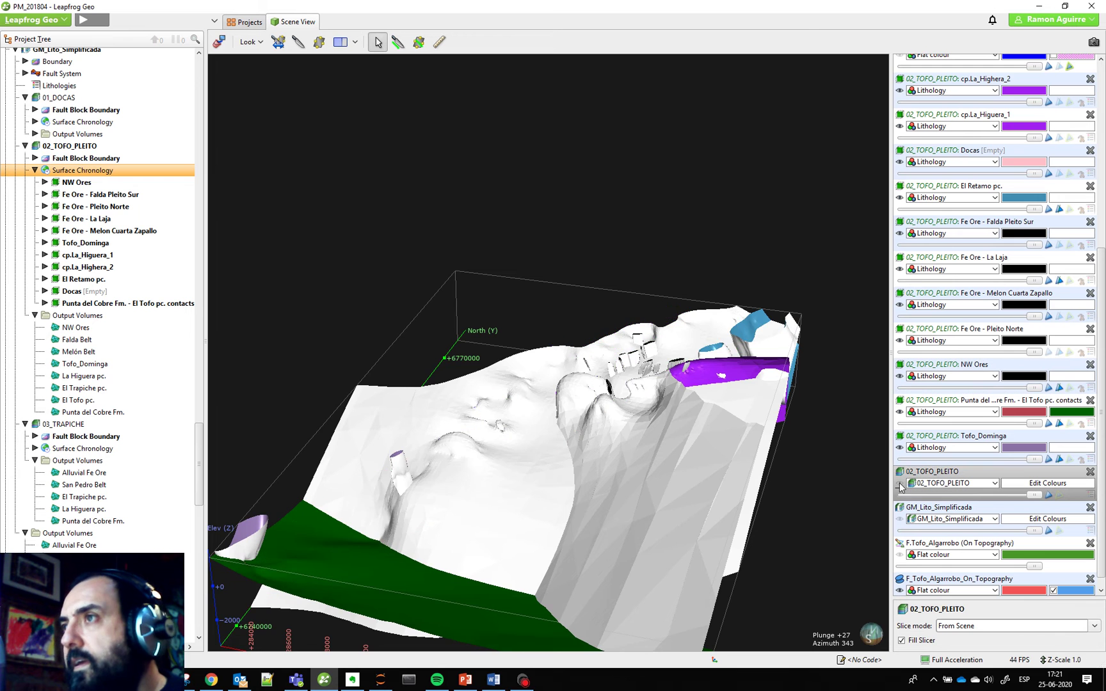
scroll(810, 446, "down", 3)
left_click_drag(612, 442, 476, 476)
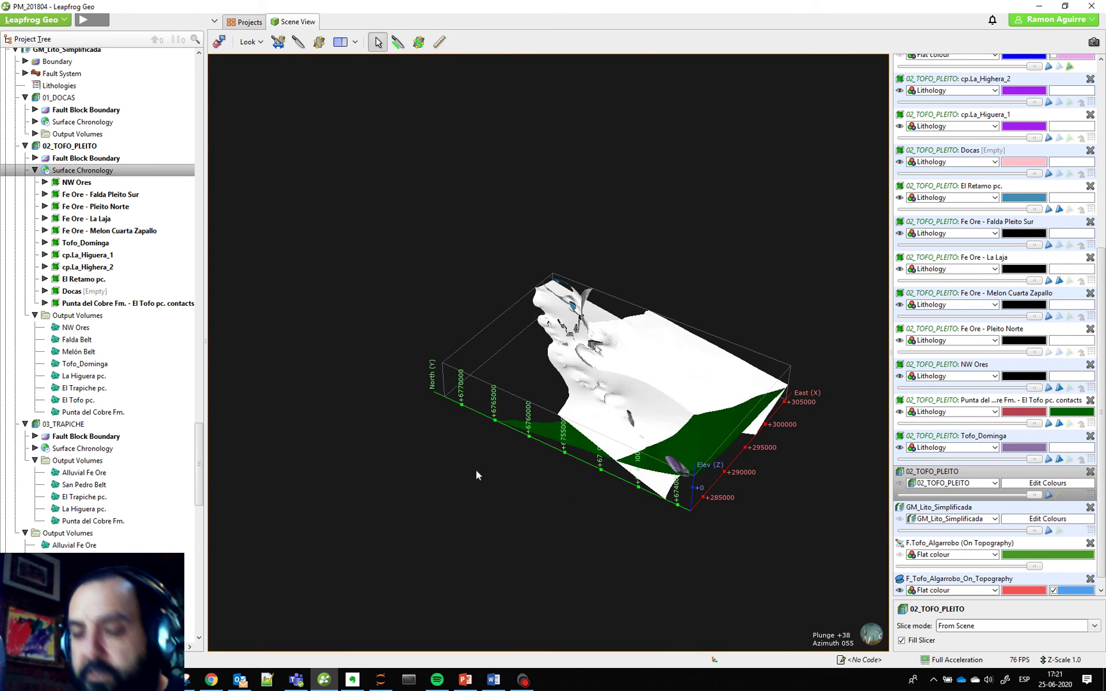
Slice the contact surfaces northwest to southeast across the northern part of the model in plan view, with a slice width of about 13275
key("d")
left_click(398, 42)
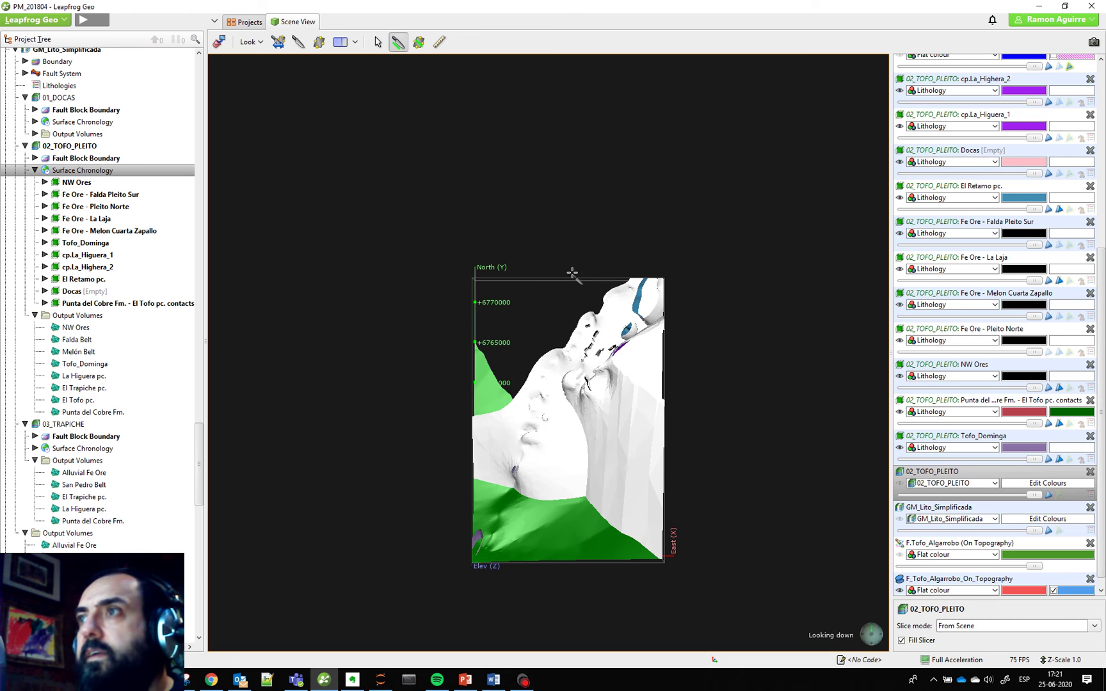
left_click_drag(512, 269, 701, 435)
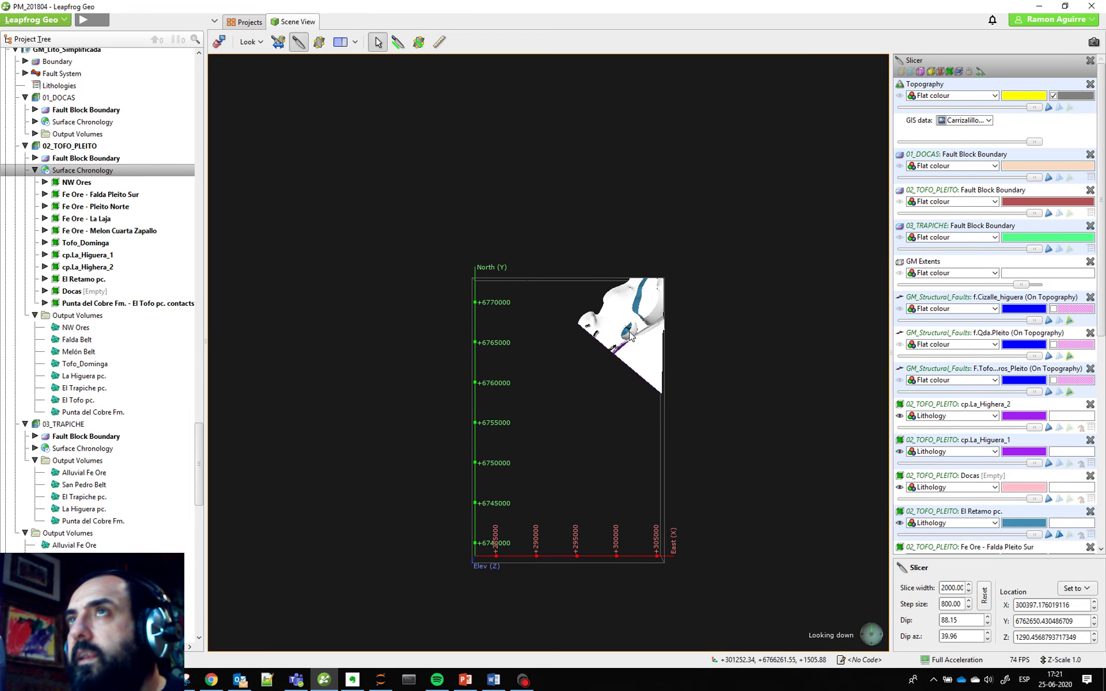
left_click(902, 73)
left_click_drag(630, 435, 665, 282)
right_click_drag(619, 378, 553, 464)
left_click_drag(553, 464, 660, 448)
scroll(645, 427, "up", 10)
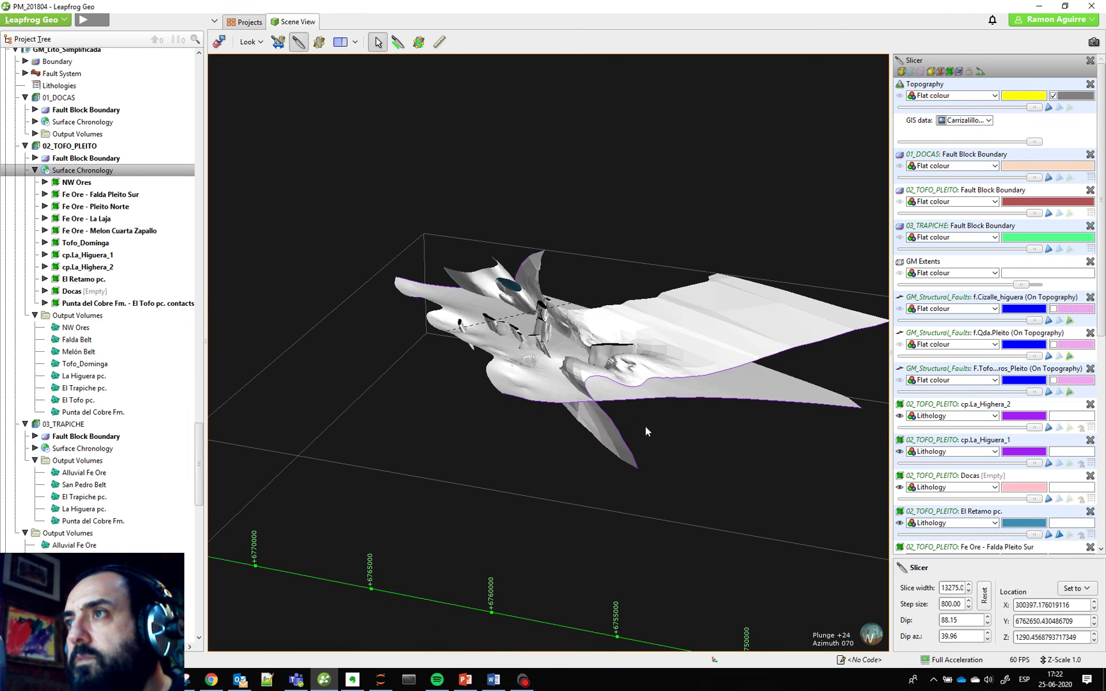
Hide all the 02_TOFO_PLEITO contact surfaces and show only Fe Ore - Falda Pleito Sur
double_click(940, 408)
left_click(900, 417)
scroll(944, 462, "down", 4)
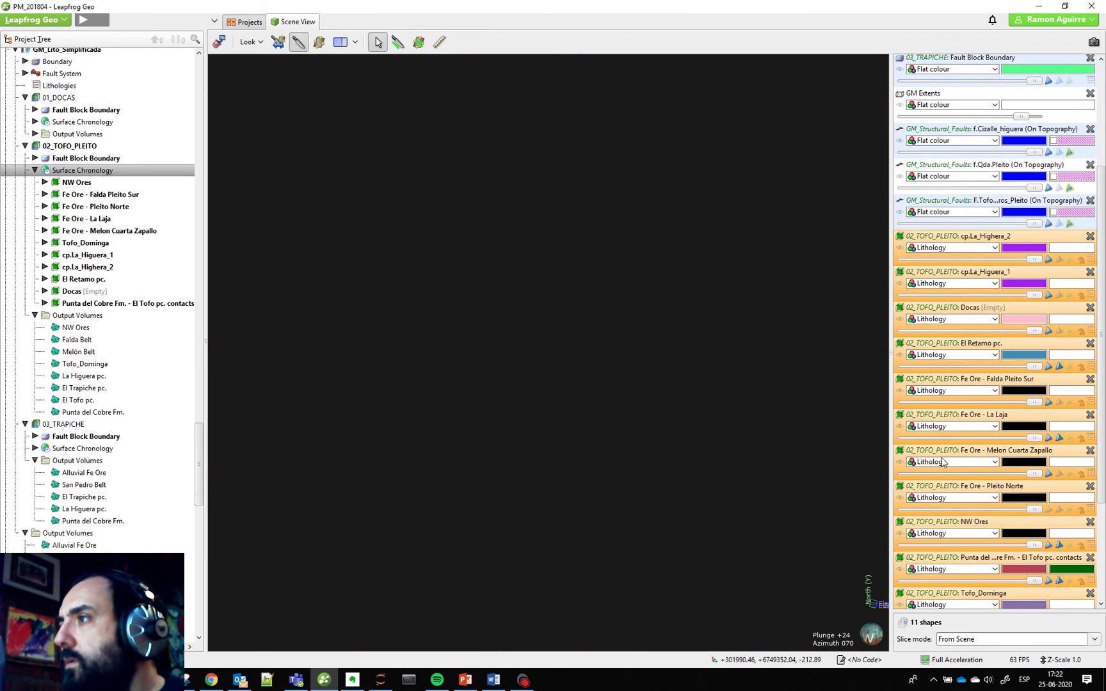
left_click(960, 382)
left_click(900, 391)
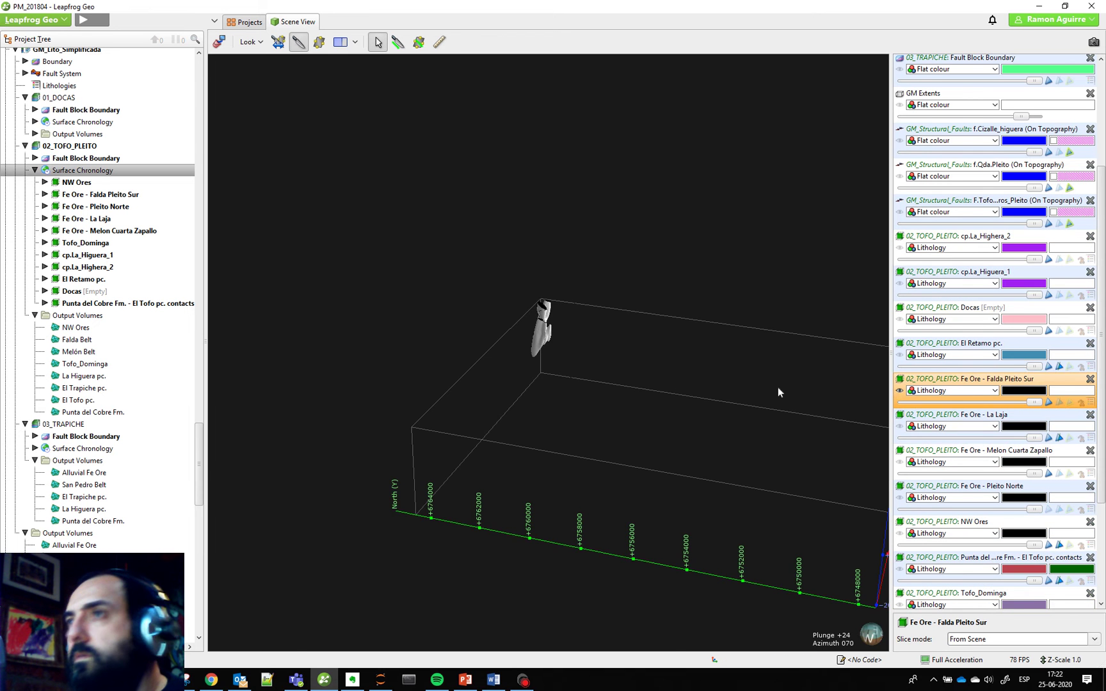
left_click_drag(778, 387, 723, 422)
Show the Fe Ore - La Laja and Fe Ore - Pleito Norte contact surfaces as well
left_click(991, 424)
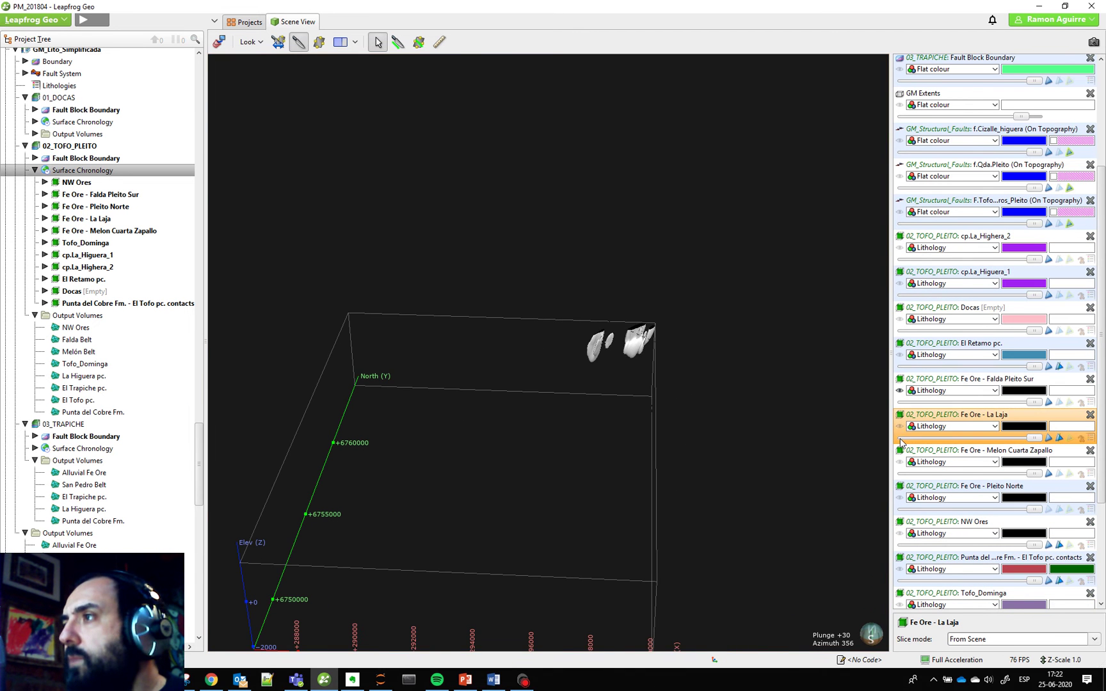
left_click(899, 426)
scroll(665, 416, "down", 4)
left_click(990, 495)
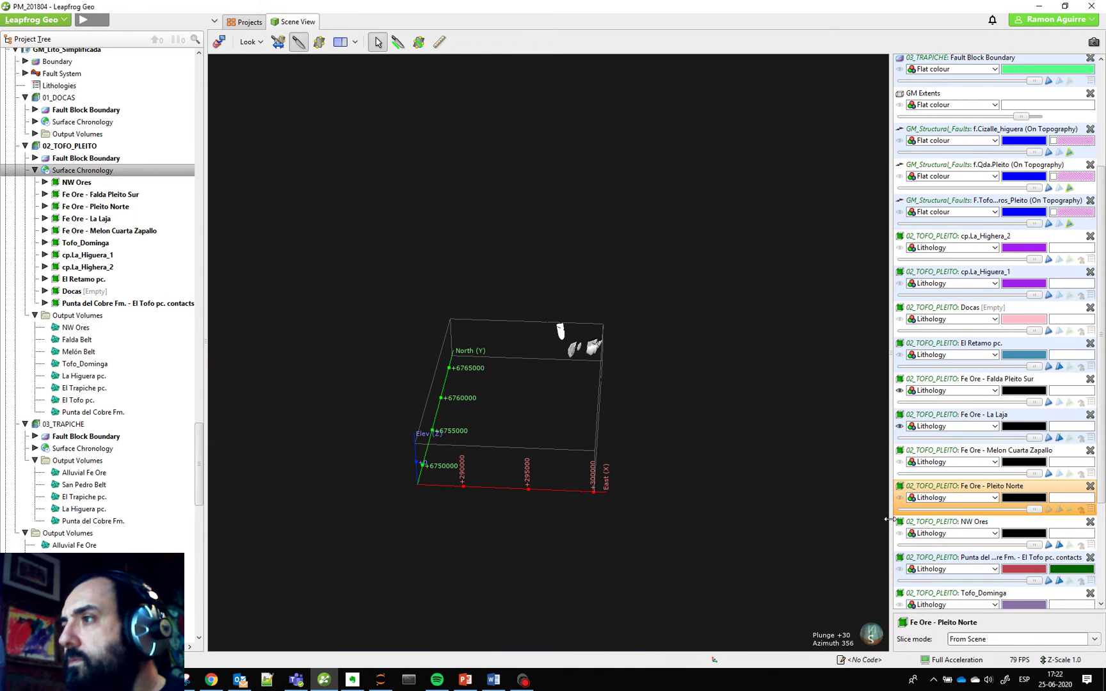
scroll(963, 507, "down", 3)
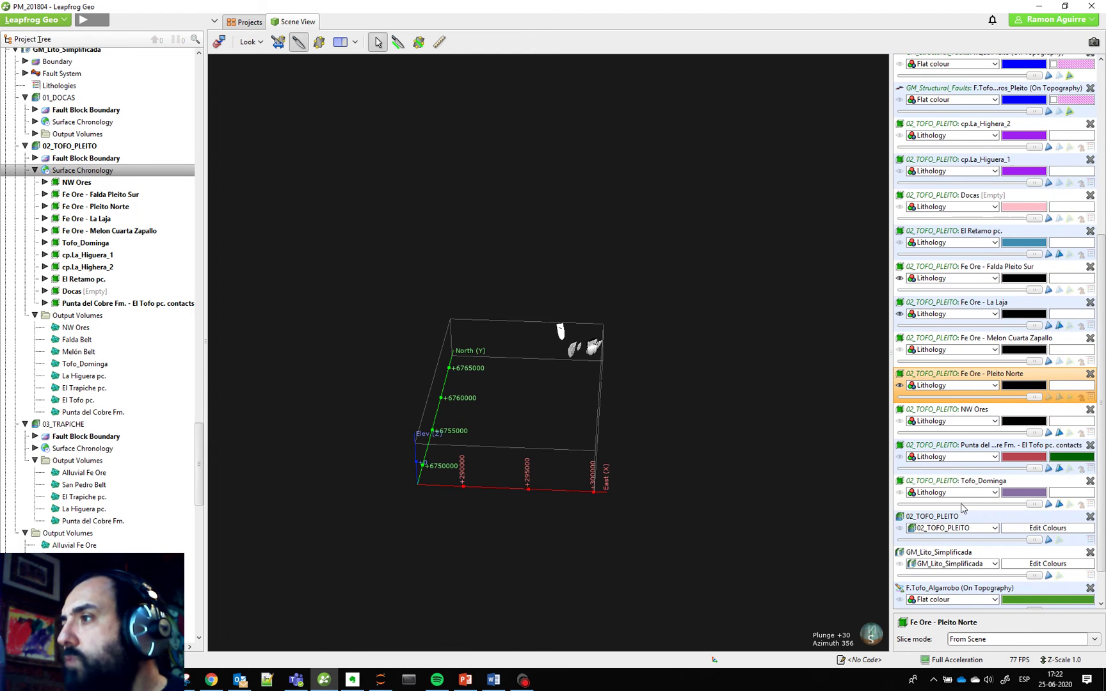
Show the Punta del Cobre Fm. - El Tofo pc. contacts surface and examine it together with the ore surfaces
left_click(945, 453)
left_click(899, 456)
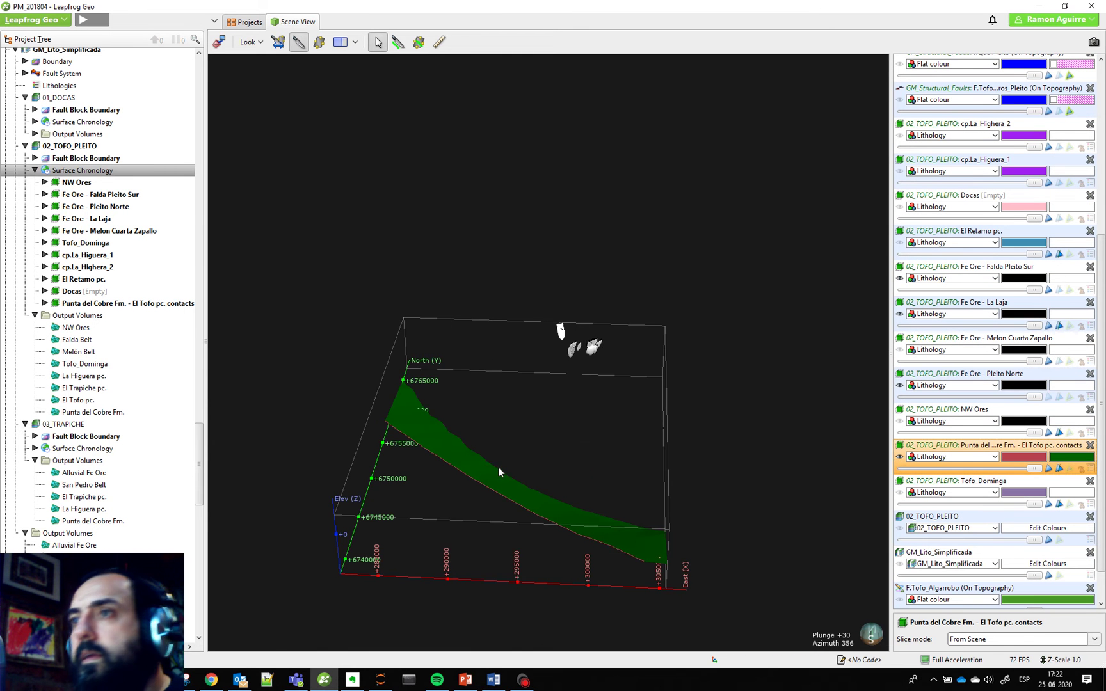
left_click_drag(498, 466, 430, 363)
left_click_drag(654, 515, 643, 522)
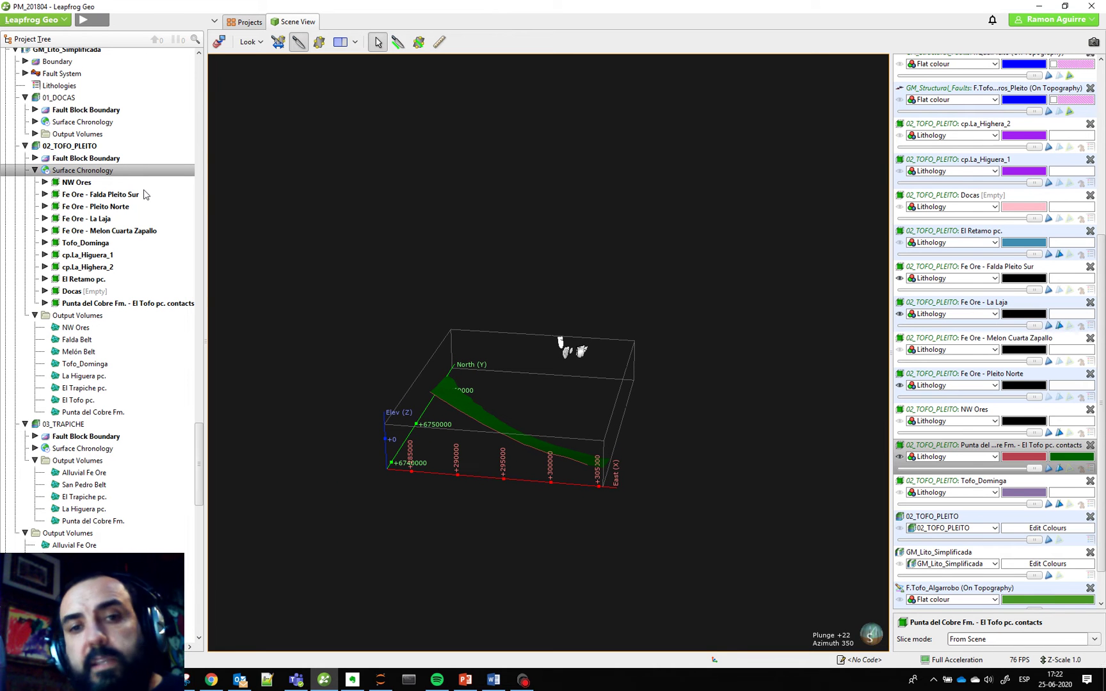
Reopen the 02_TOFO_PLEITO Surface Chronology and enlarge it to examine the full list of contact surfaces
double_click(116, 171)
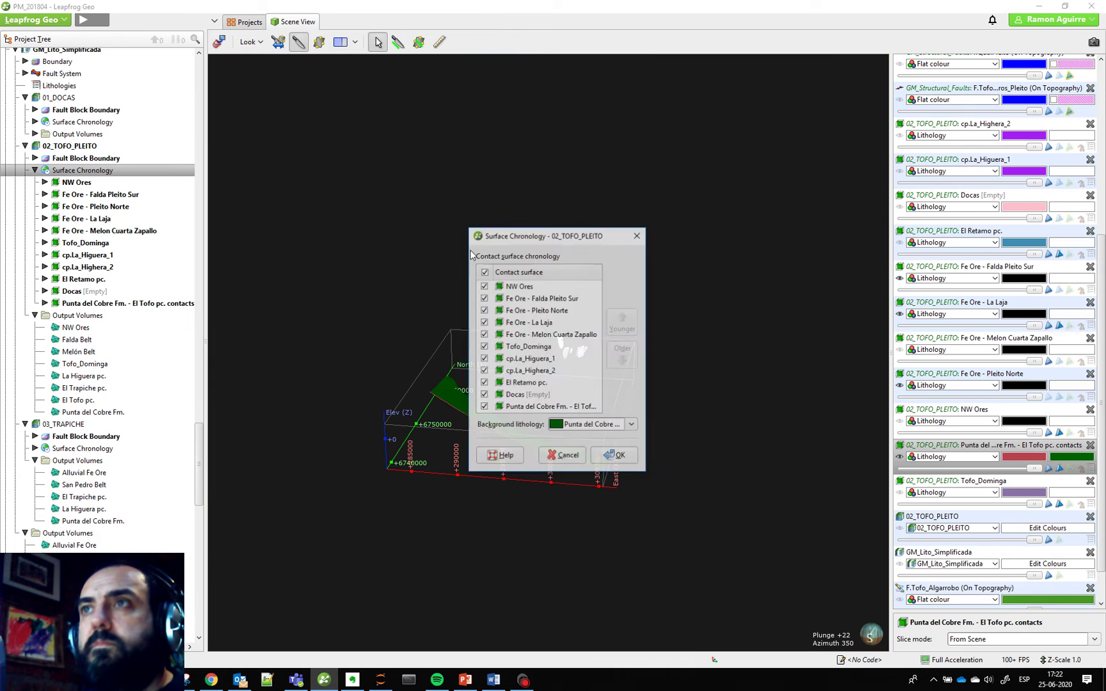
left_click_drag(569, 234, 392, 136)
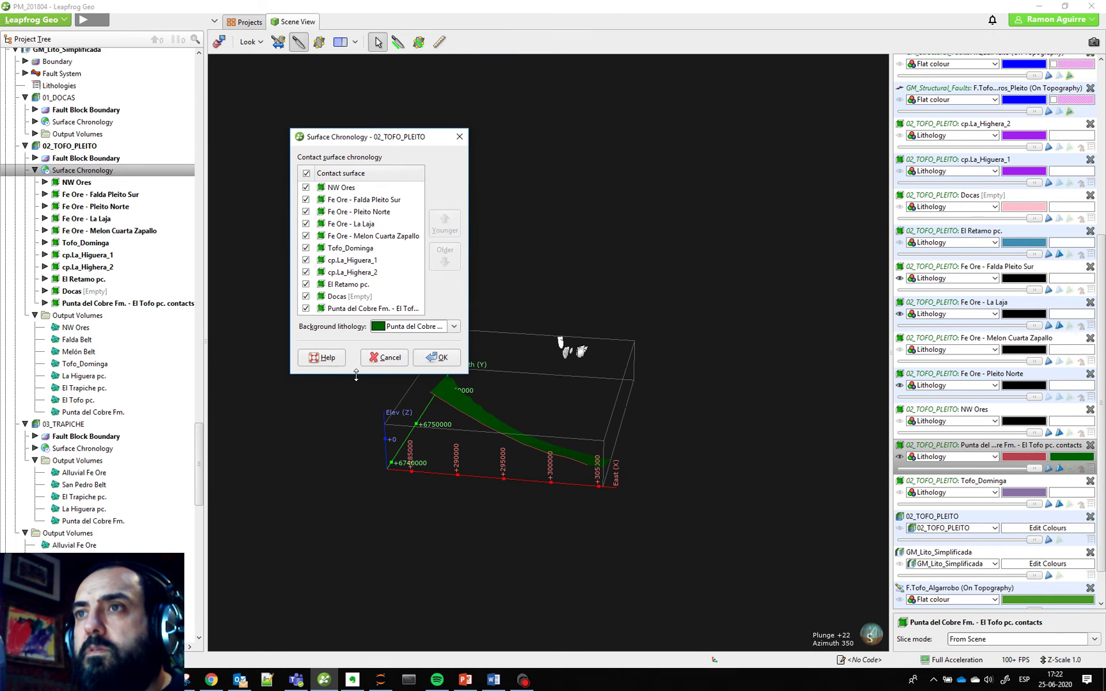
left_click_drag(356, 377, 356, 453)
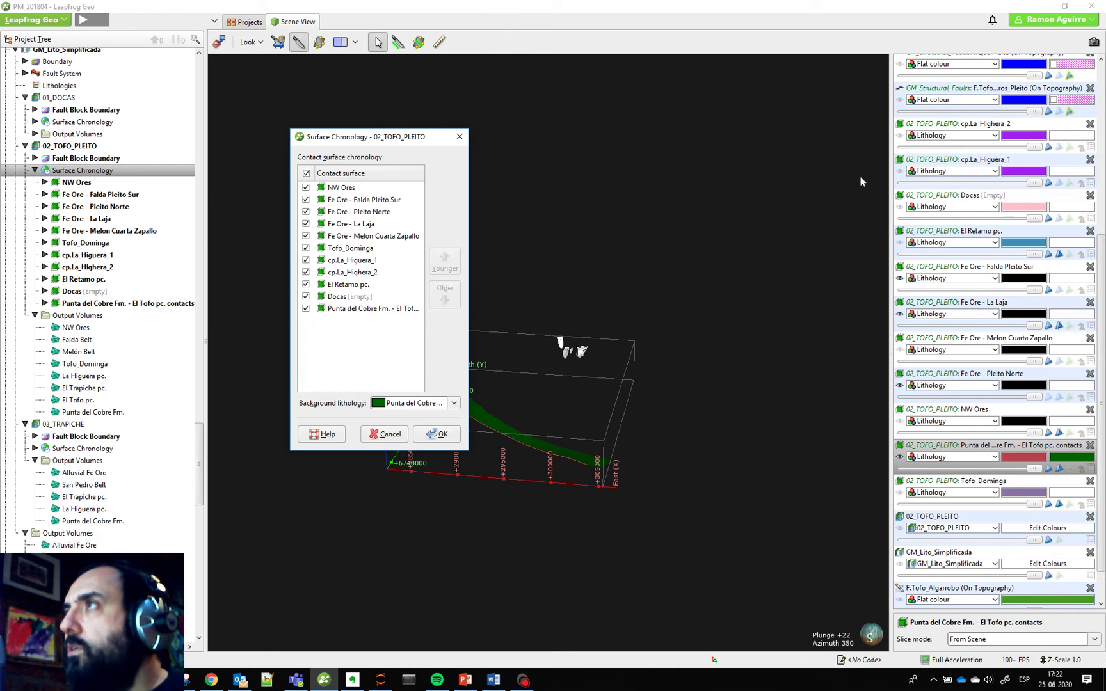
Hide all the 02_TOFO_PLEITO contact surfaces and display the block's output volumes, from NW Ores to Punta del Cobre Fm., in the scene
left_click(947, 267)
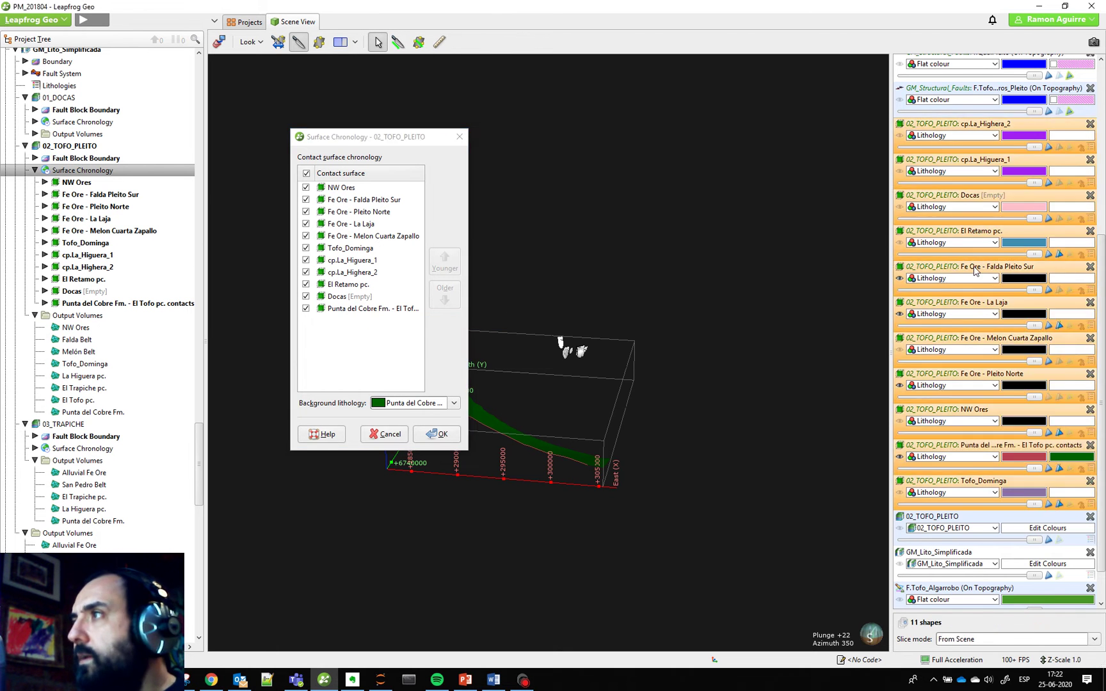
left_click(900, 314)
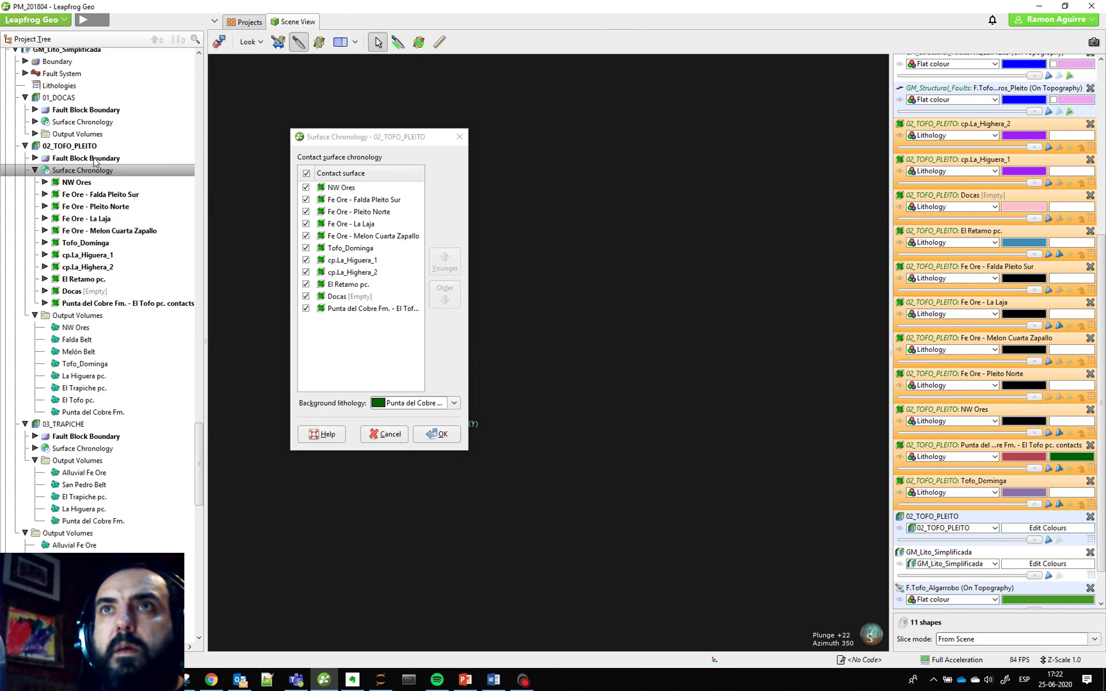
left_click(81, 327)
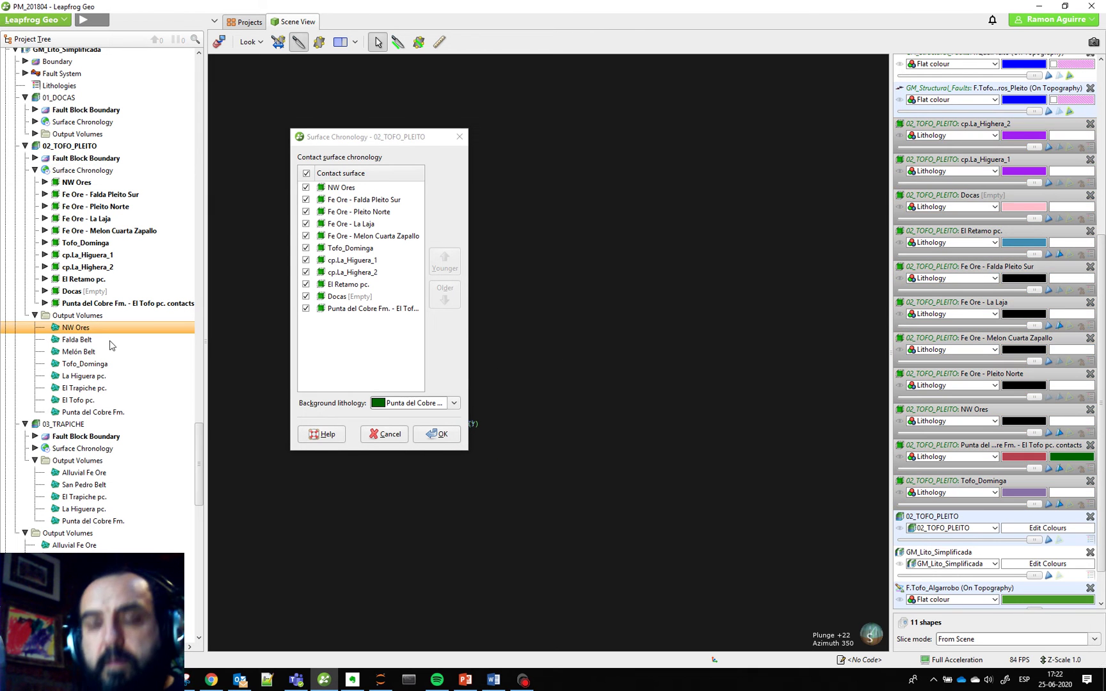
left_click(106, 414, "shift")
left_click_drag(102, 336, 653, 336)
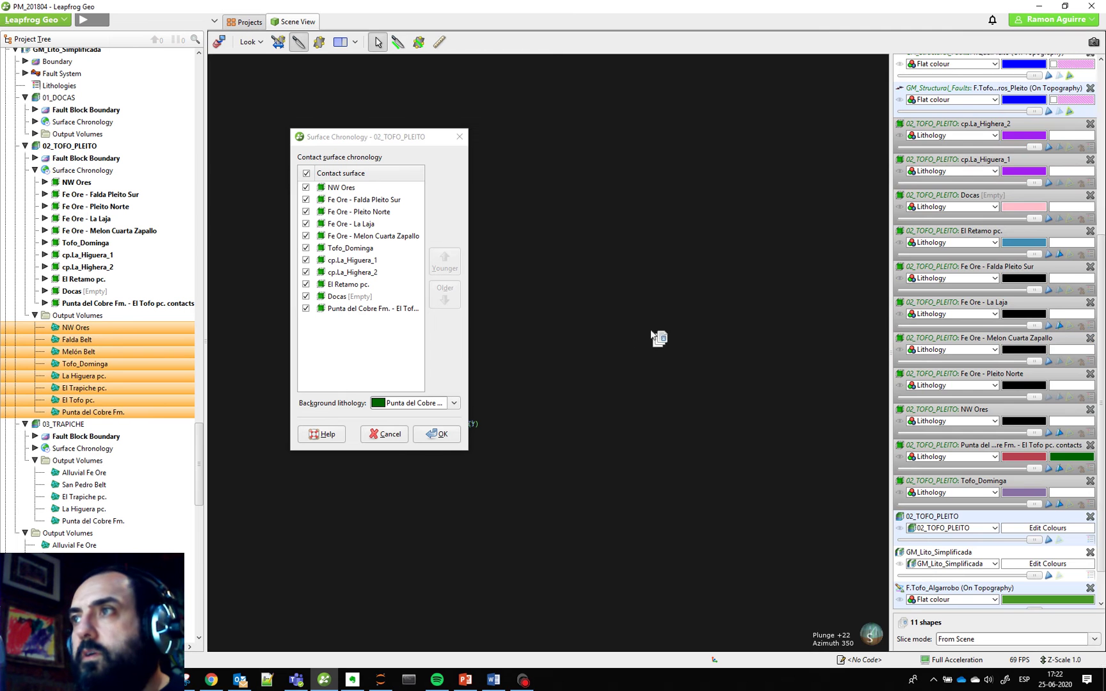
scroll(614, 355, "up", 5)
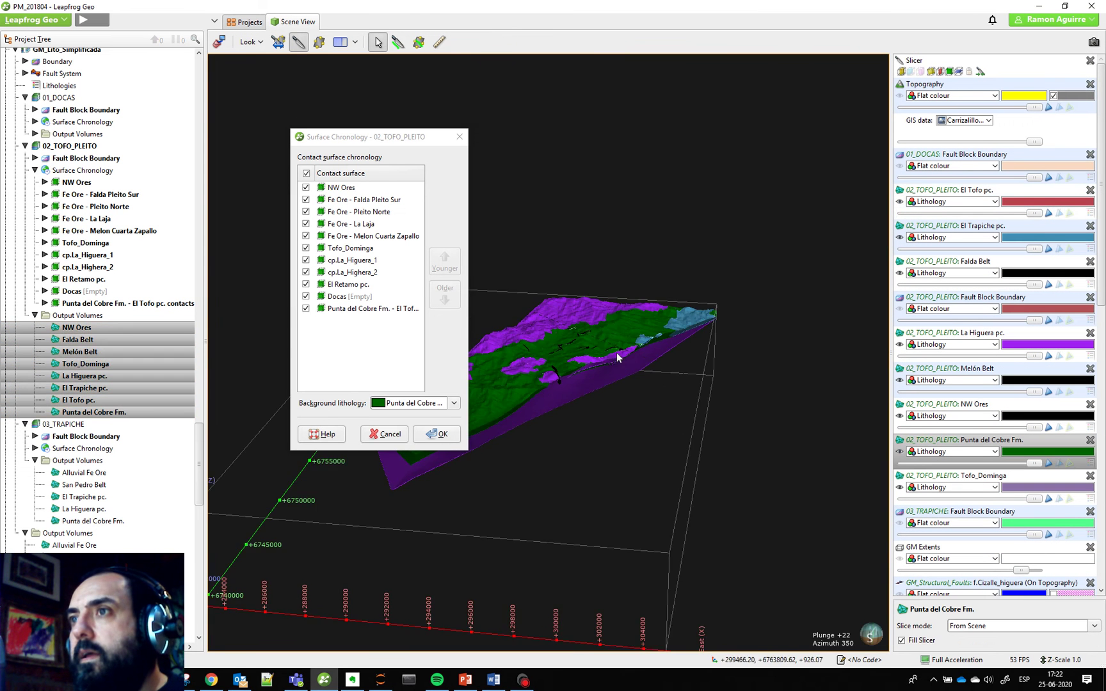
middle_click_drag(617, 355, 706, 351)
Compare the surface chronology with the displayed output volumes, then accept and close the chronology settings
left_click_drag(401, 139, 110, 133)
scroll(654, 420, "up", 2)
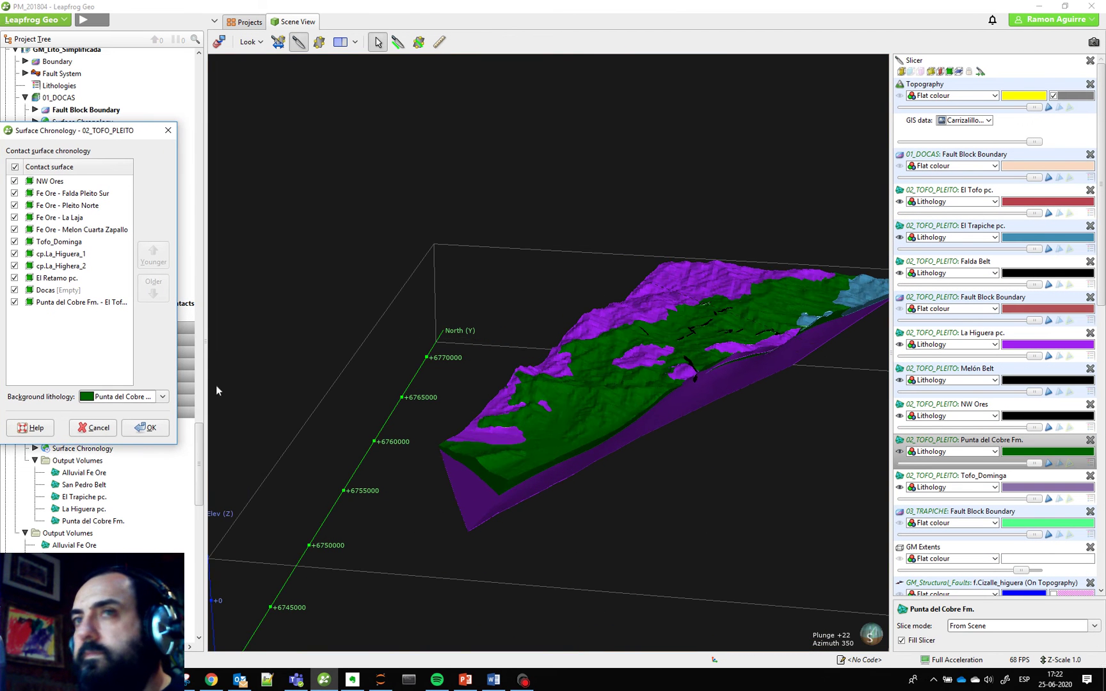
left_click_drag(30, 132, 88, 133)
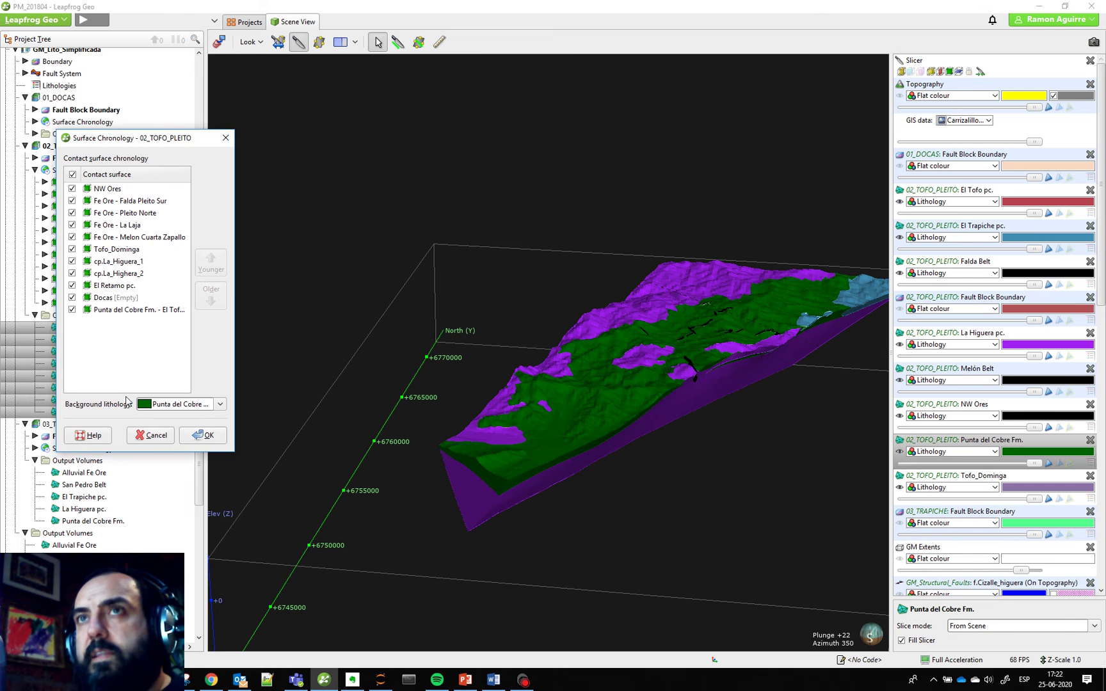
left_click(203, 428)
scroll(645, 418, "up", 3)
scroll(645, 418, "down", 3)
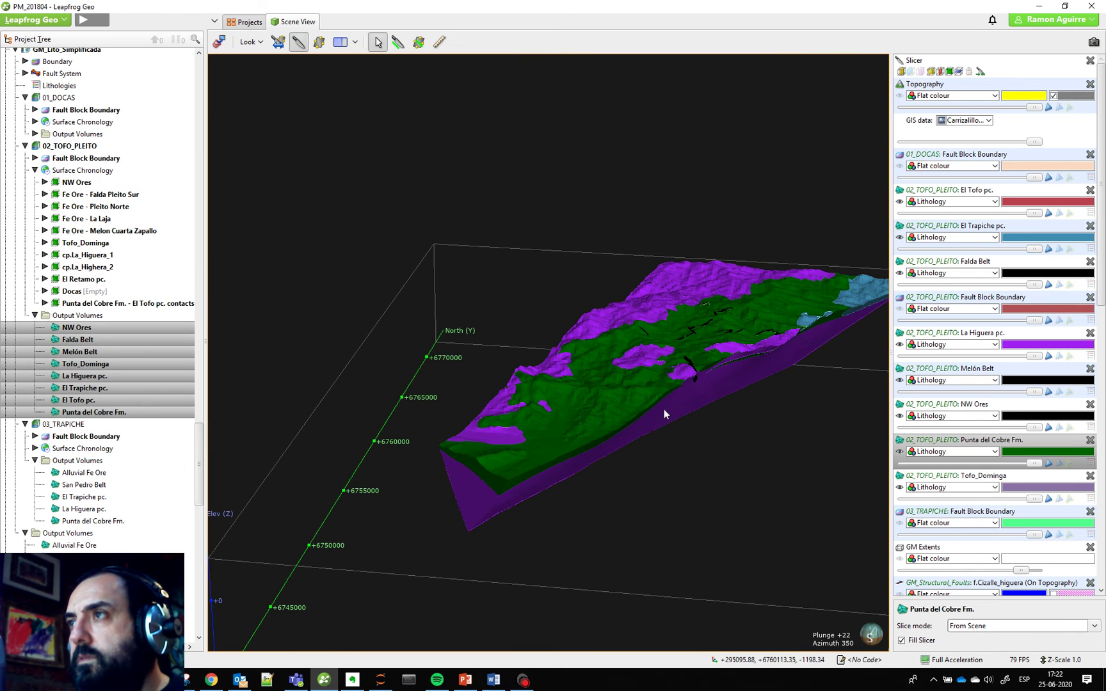
View the 02_TOFO_PLEITO output volumes from different angles and turn off the slicer to display them whole
left_click_drag(664, 409, 656, 447)
middle_click_drag(656, 448, 629, 410)
left_click_drag(629, 411, 590, 409)
scroll(590, 409, "up", 1)
scroll(590, 409, "down", 4)
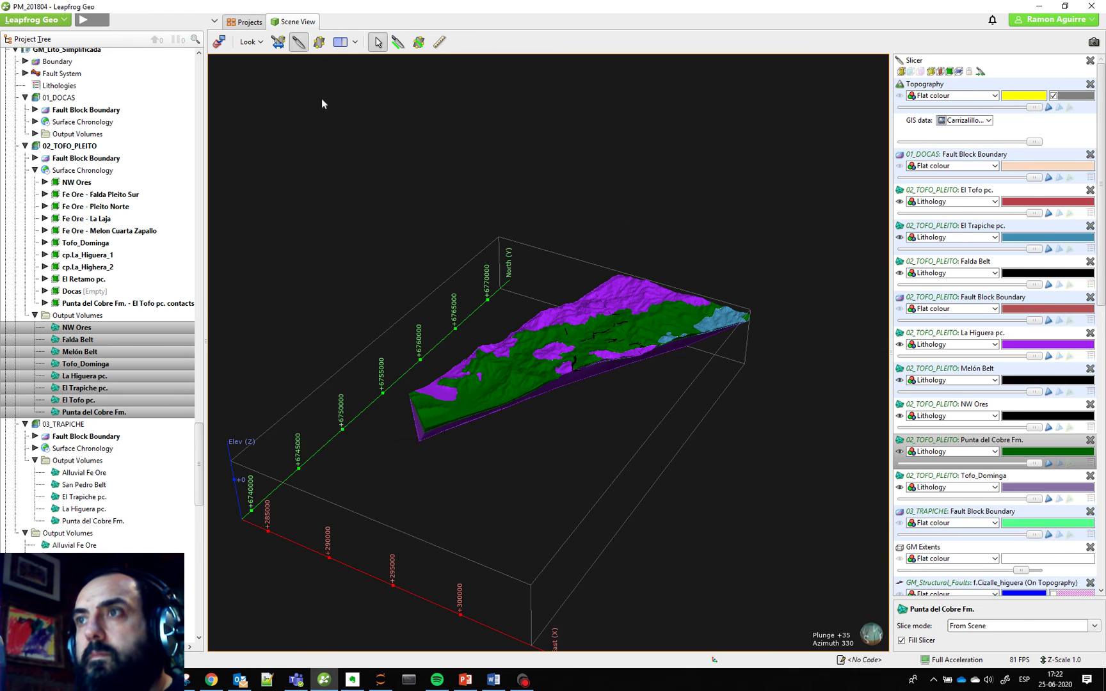
left_click(298, 41)
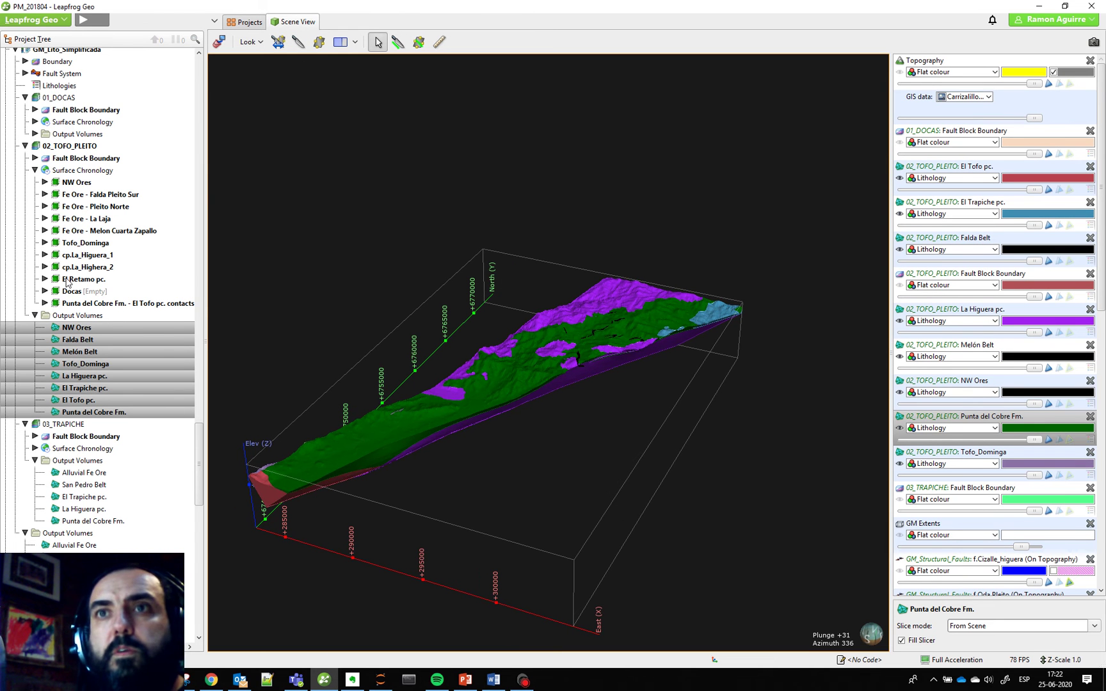
Add the 03_TRAPICHE and 01_DOCAS fault blocks of GM_Lito_Simplificada to the scene alongside the 02_TOFO_PLEITO volumes
scroll(67, 282, "down", 3)
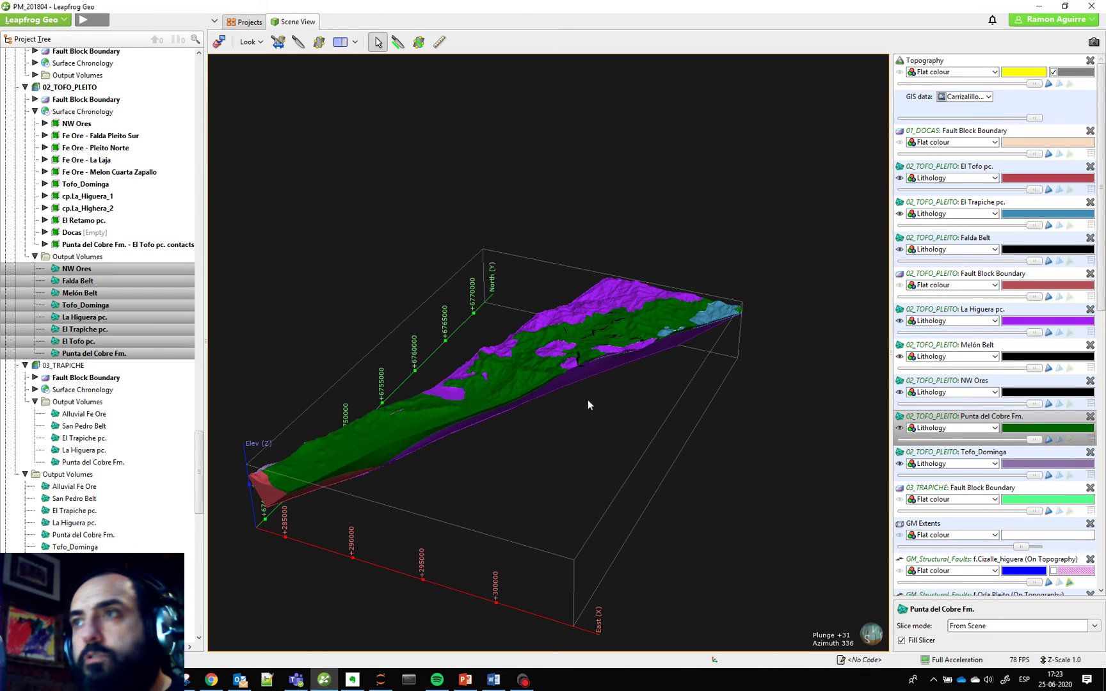
left_click(65, 366)
left_click_drag(73, 369, 614, 387)
scroll(96, 197, "up", 5)
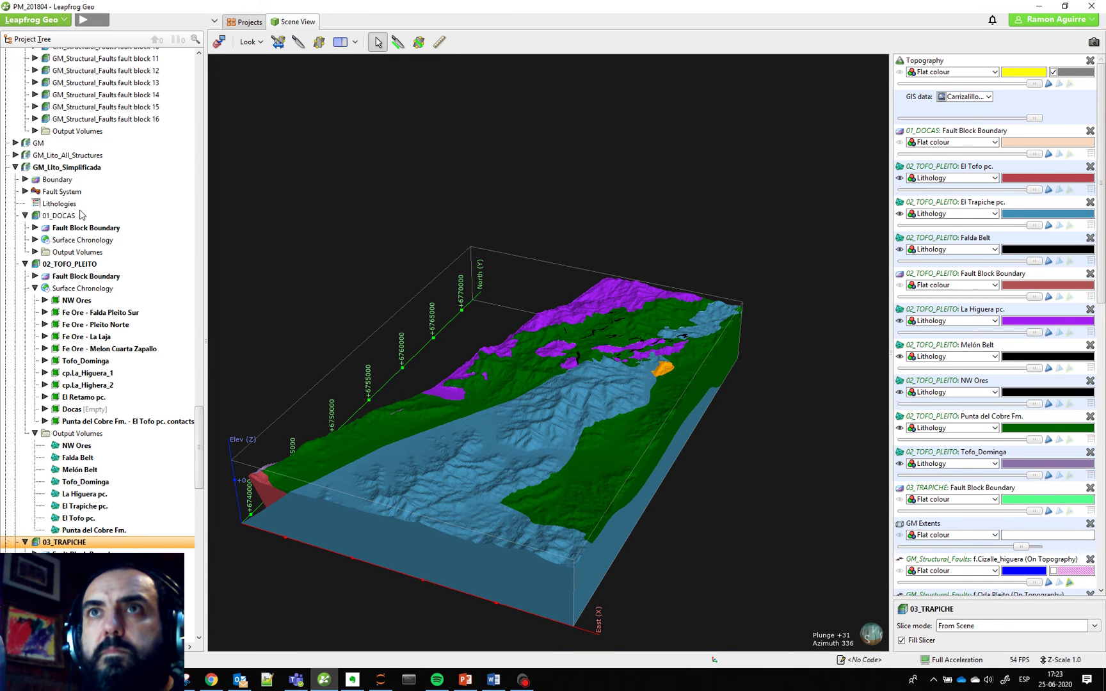
left_click_drag(64, 215, 644, 267)
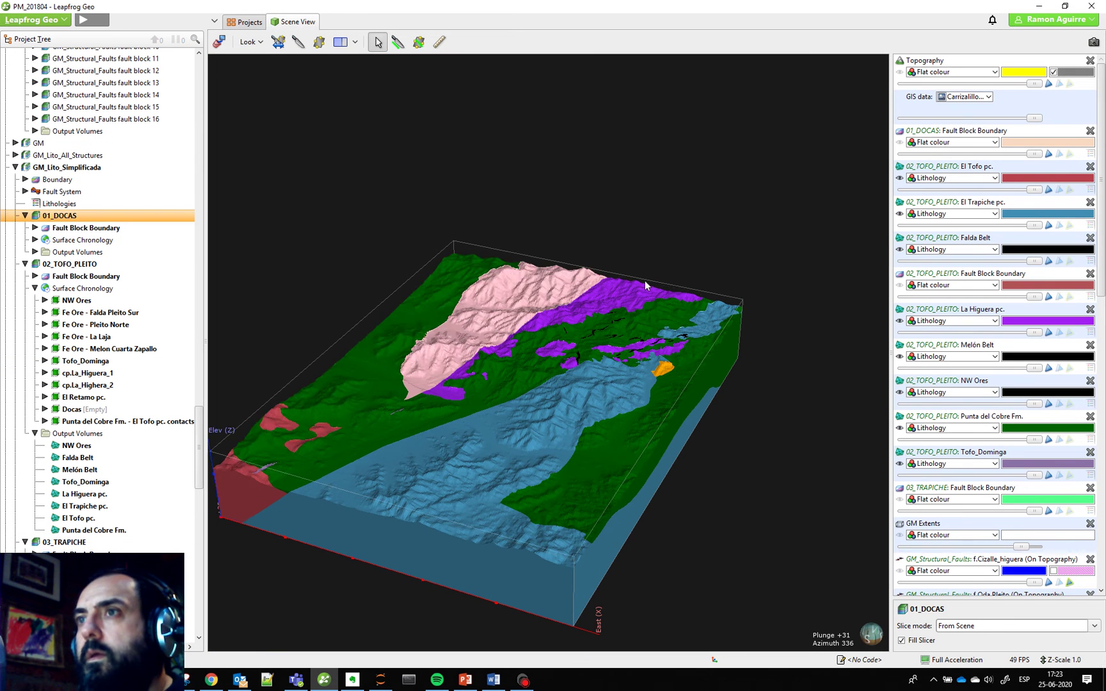
Examine the complete lithological model with all three fault blocks from closer and slightly different angles
right_click_drag(647, 284, 613, 316)
left_click_drag(636, 308, 648, 313)
scroll(647, 317, "up", 3)
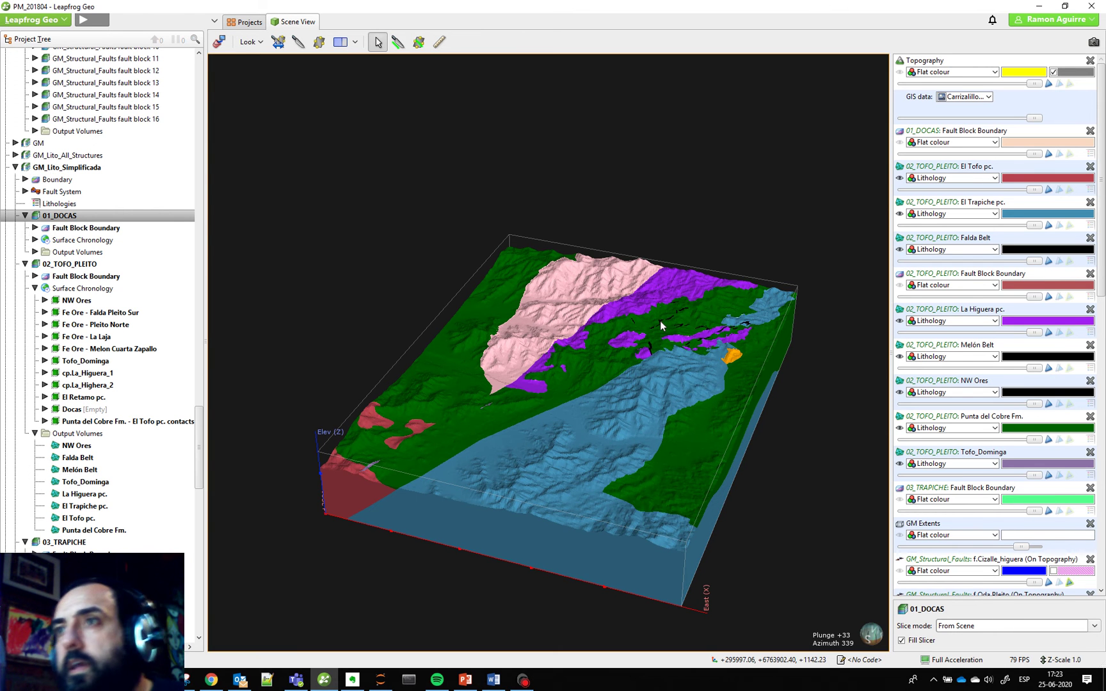
left_click_drag(766, 493, 600, 446)
scroll(679, 460, "up", 3)
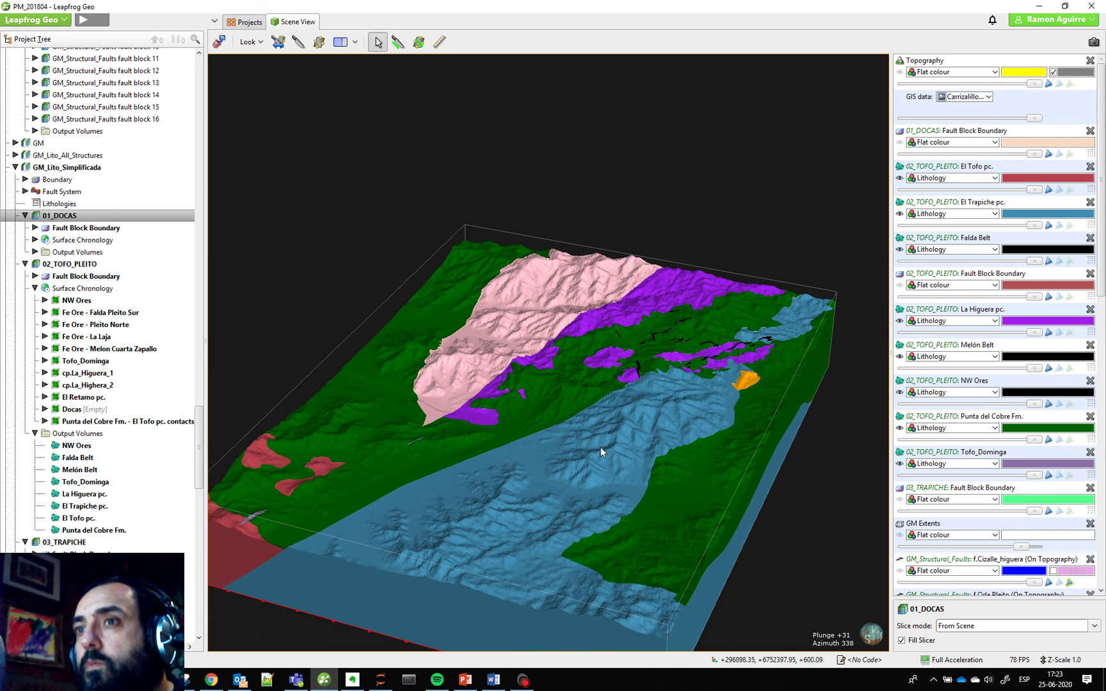
right_click_drag(600, 453, 628, 449)
Load the saved scene Section and hide the GM_Lito_Simplificada_Pleito_Melon copy boundary
scroll(126, 409, "down", 10)
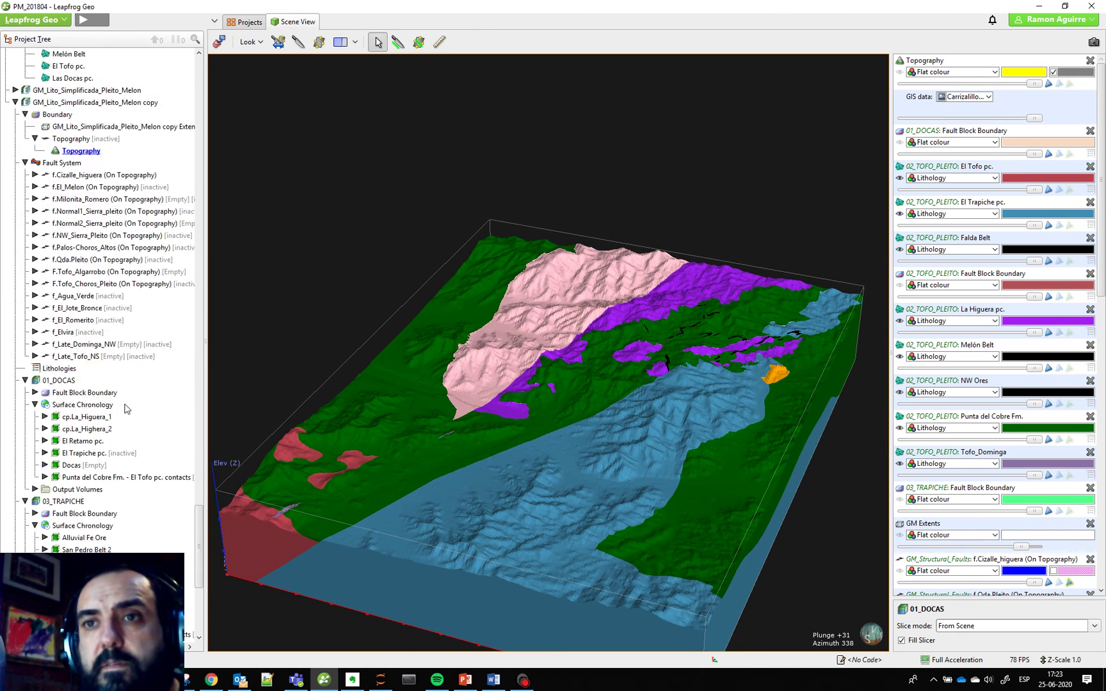
scroll(126, 408, "down", 6)
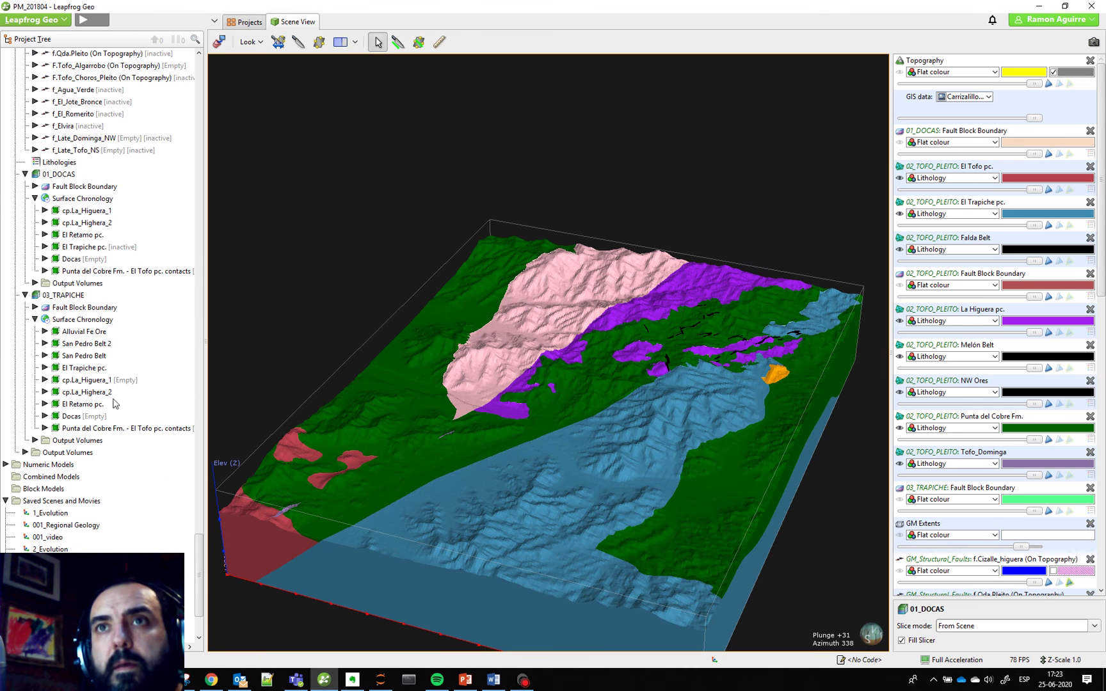
scroll(95, 398, "down", 3)
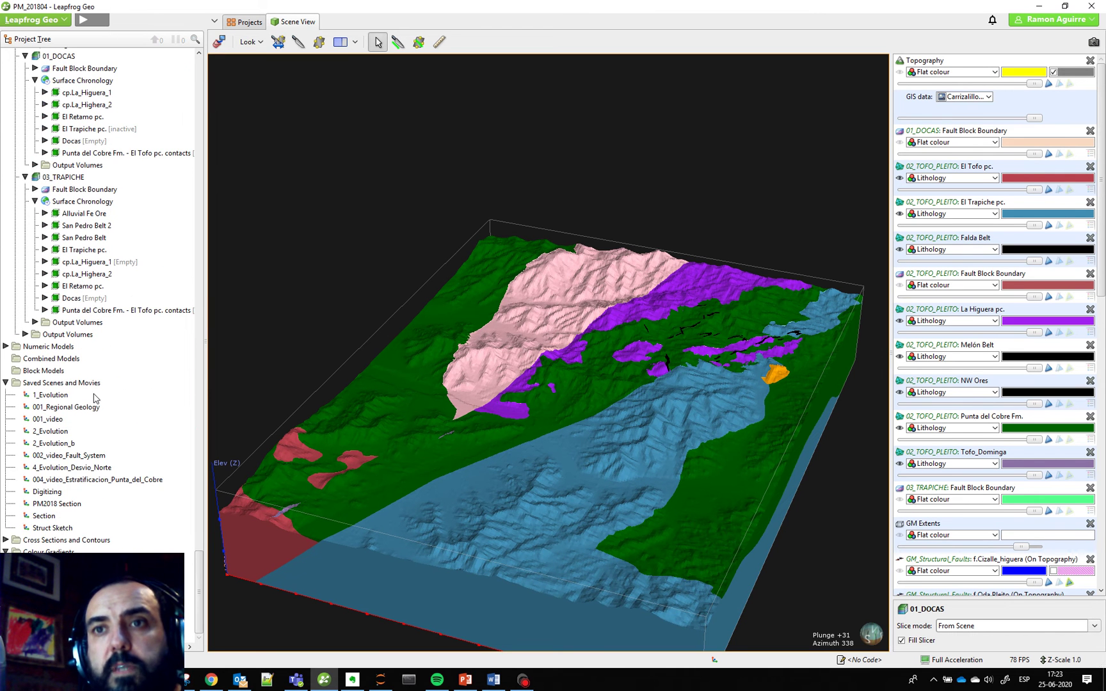
left_click(52, 517)
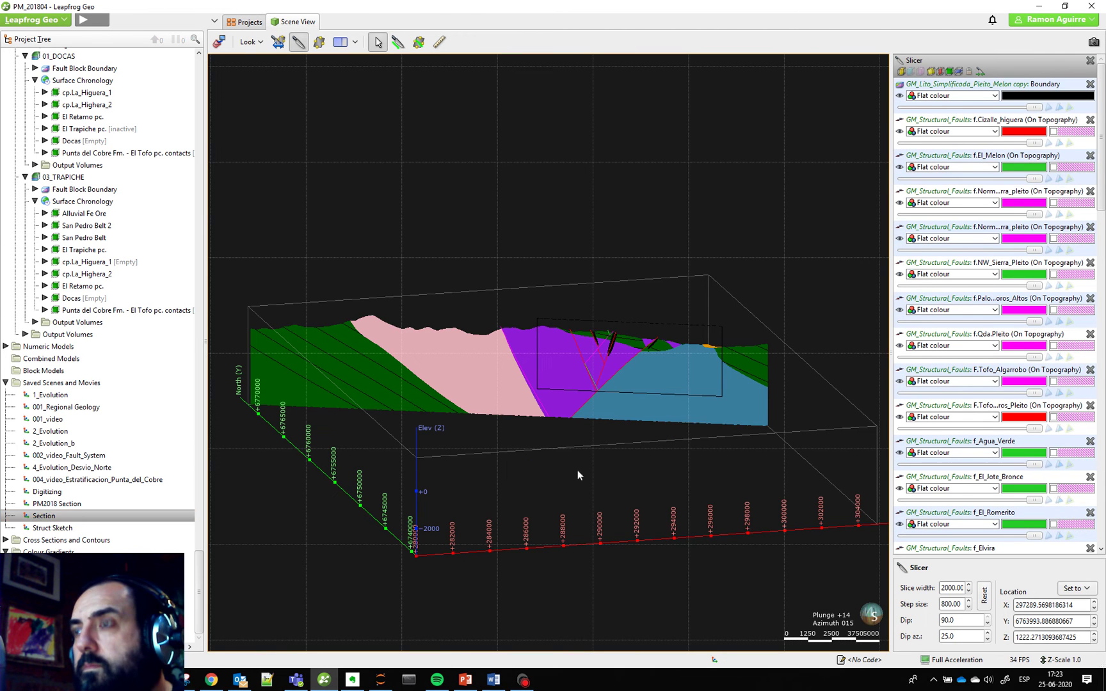
scroll(579, 471, "up", 2)
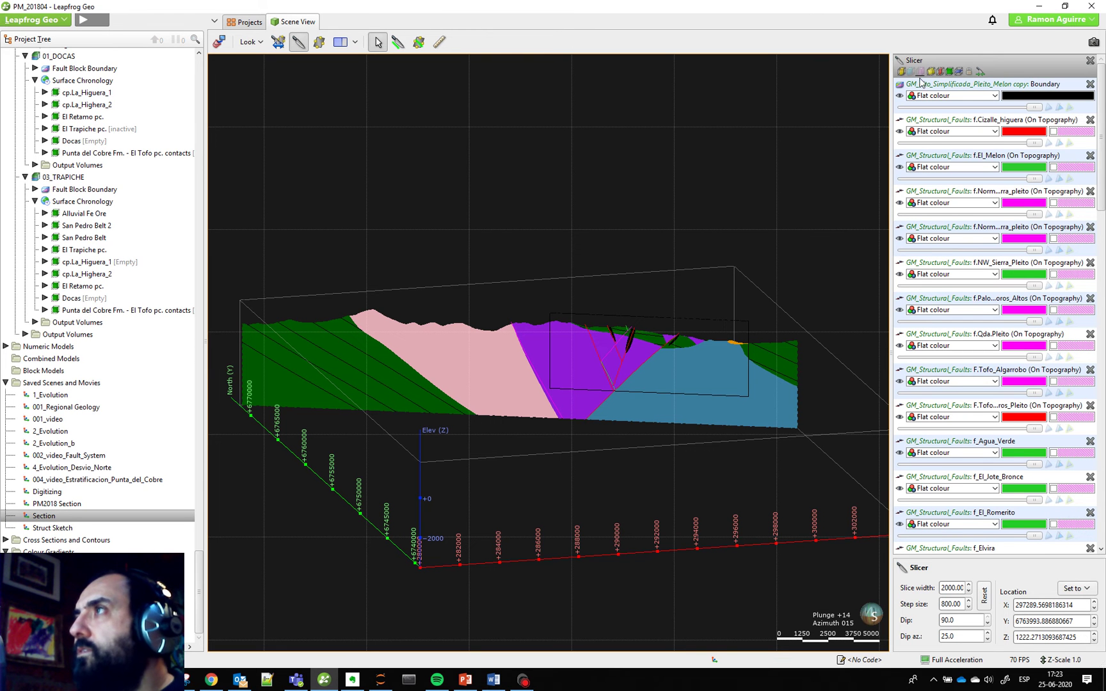
left_click(897, 96)
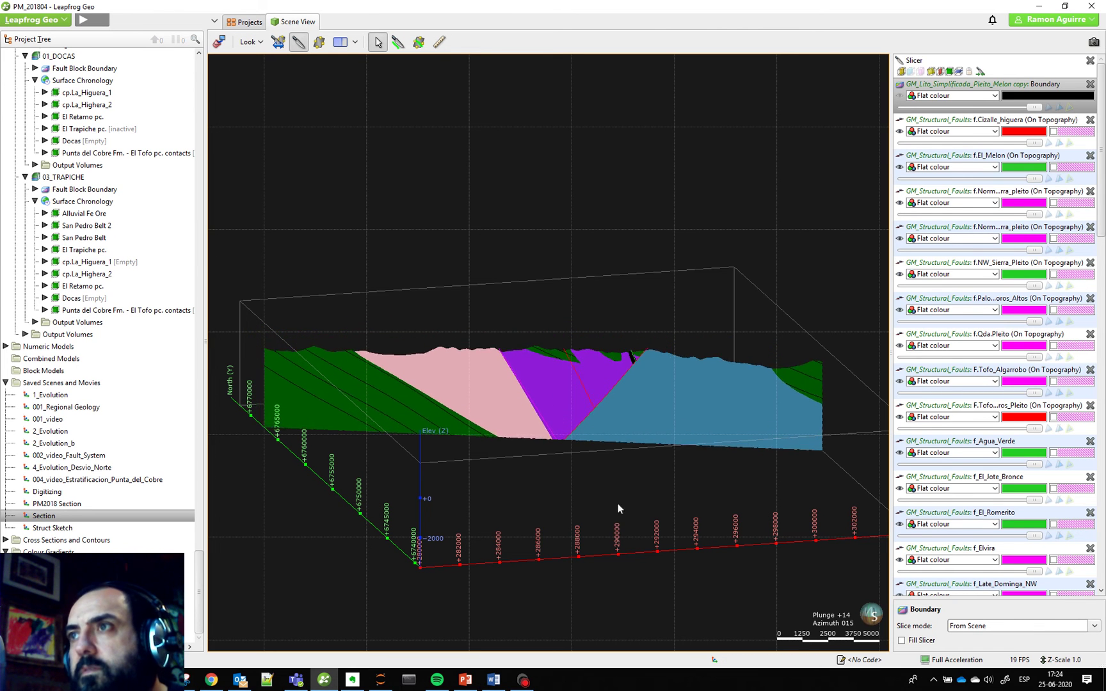
Step the vertical section slice back and forth through the model to examine how lithologies and faults change along it
key("comma")
key("comma")
key("comma")
key("comma")
key("comma")
key("comma")
key("comma")
key("comma")
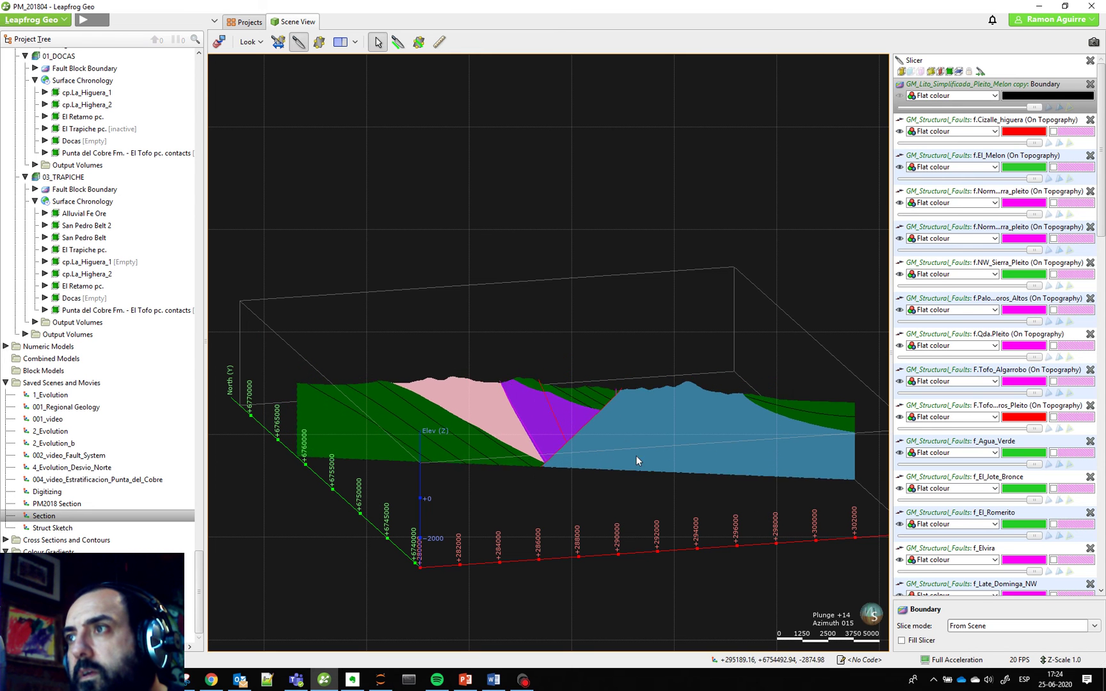
key("comma")
key("comma")
key("period")
key("period")
key("period")
key("period")
key("period")
key("period")
key("period")
key("period")
key("period")
key("period")
key("period")
key("period")
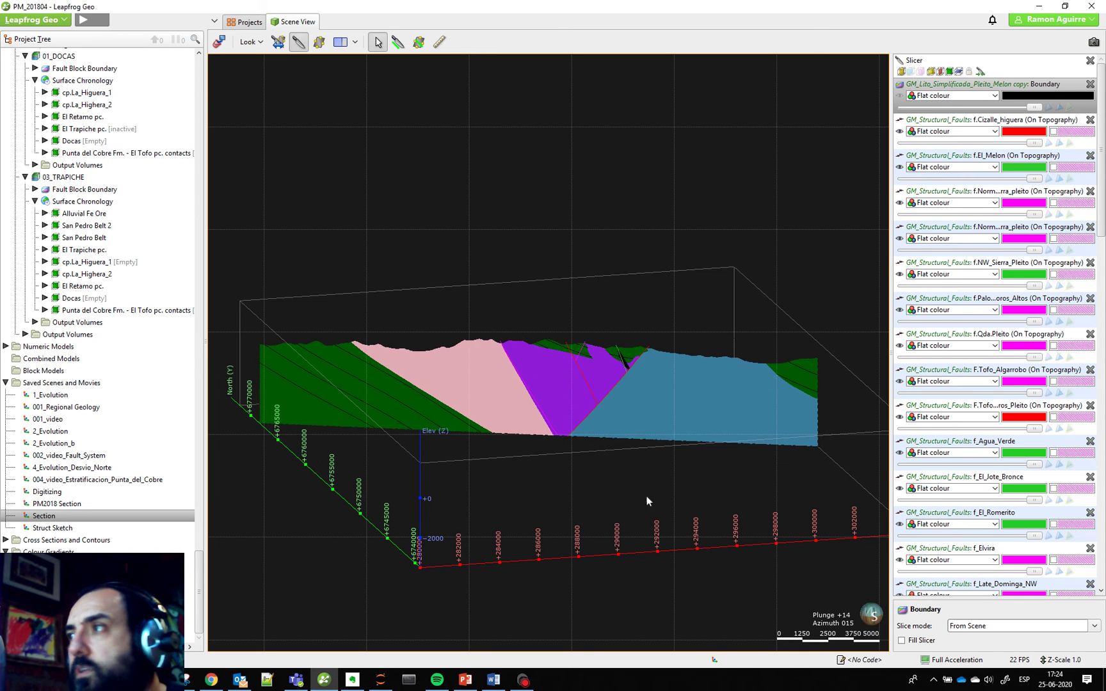
key("period")
key("period")
Display the solid surfaces of GM_Lito_Simplificada within the slice and inspect the section together with its topographic relief
scroll(943, 318, "down", 15)
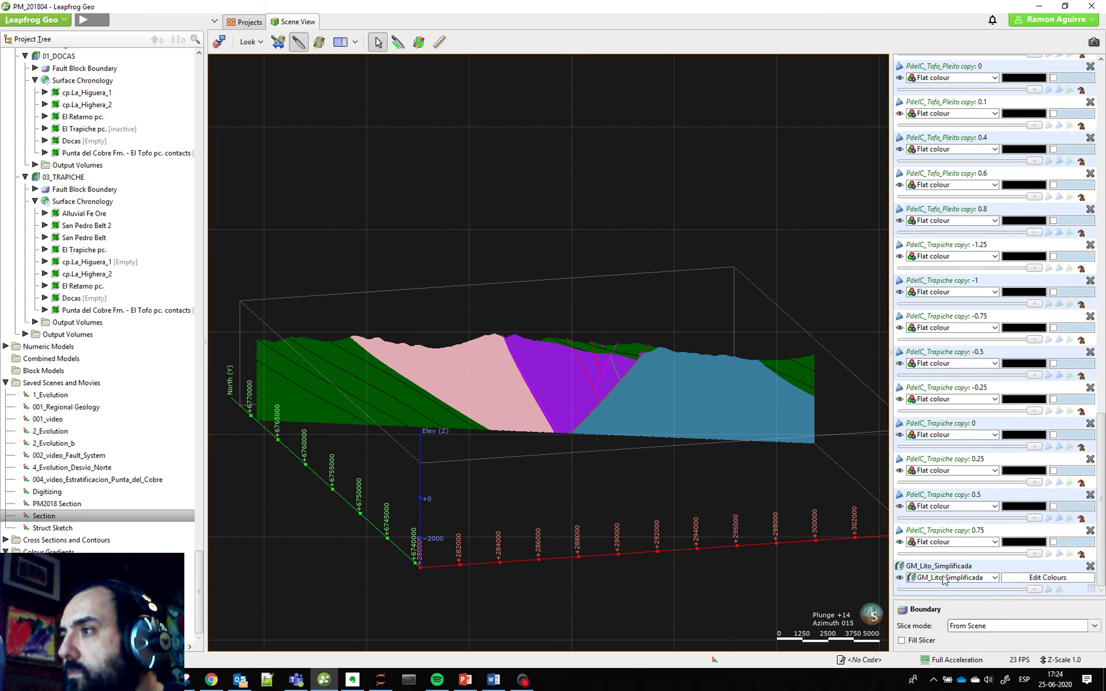
left_click(1048, 588)
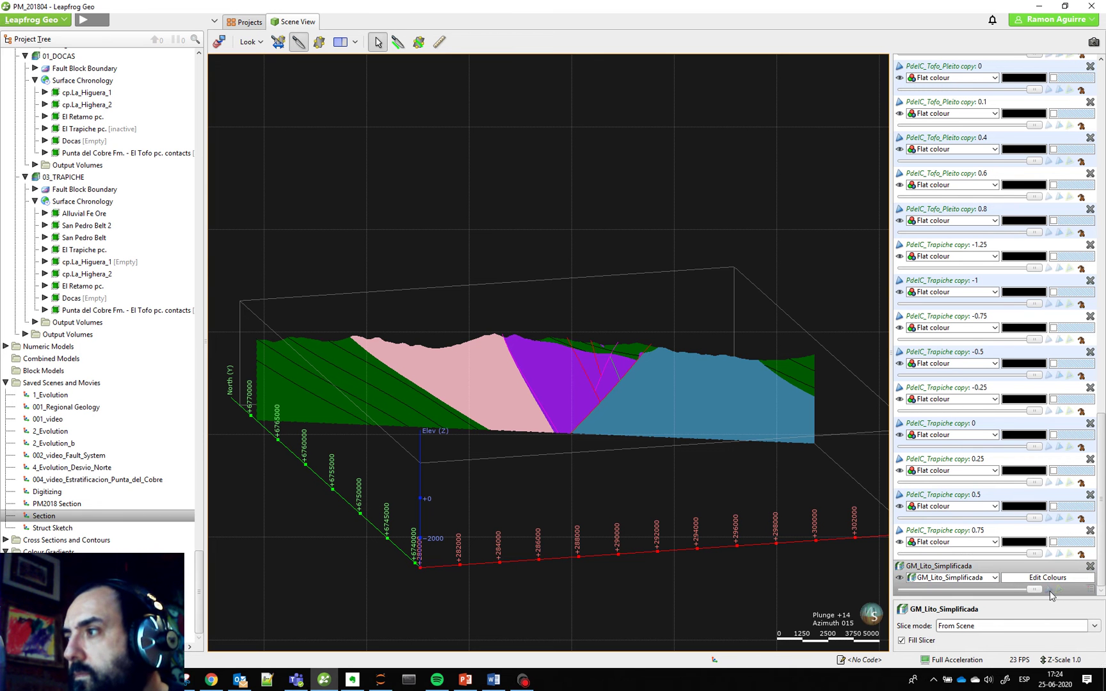
left_click_drag(661, 494, 602, 478)
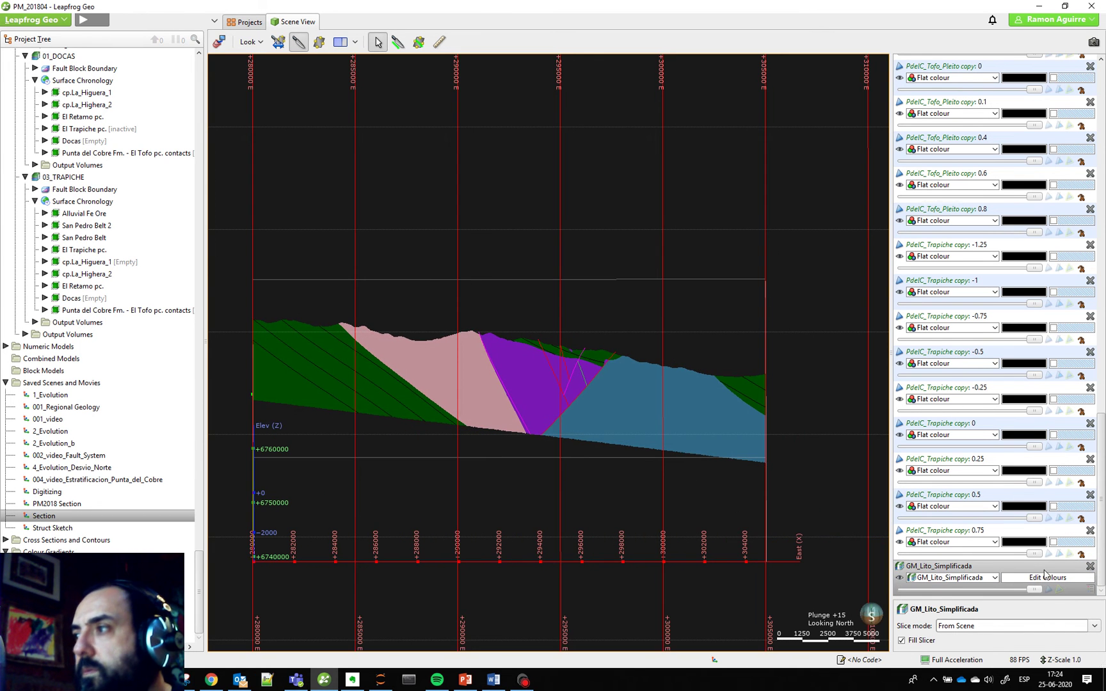
left_click(1048, 590)
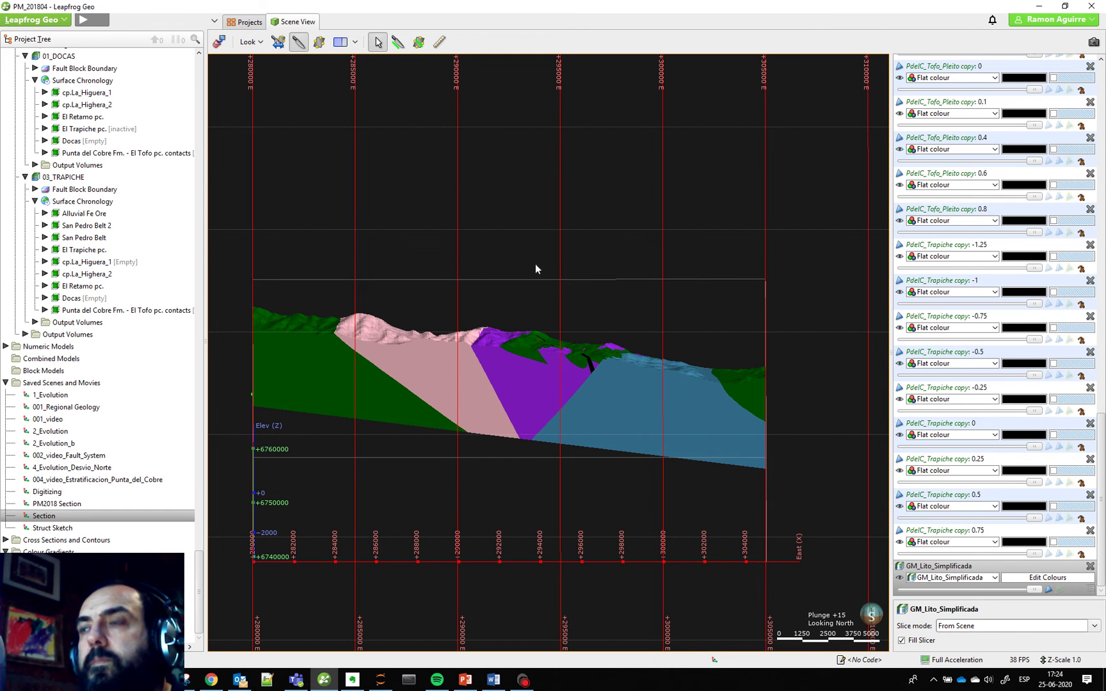
left_click_drag(649, 308, 631, 334)
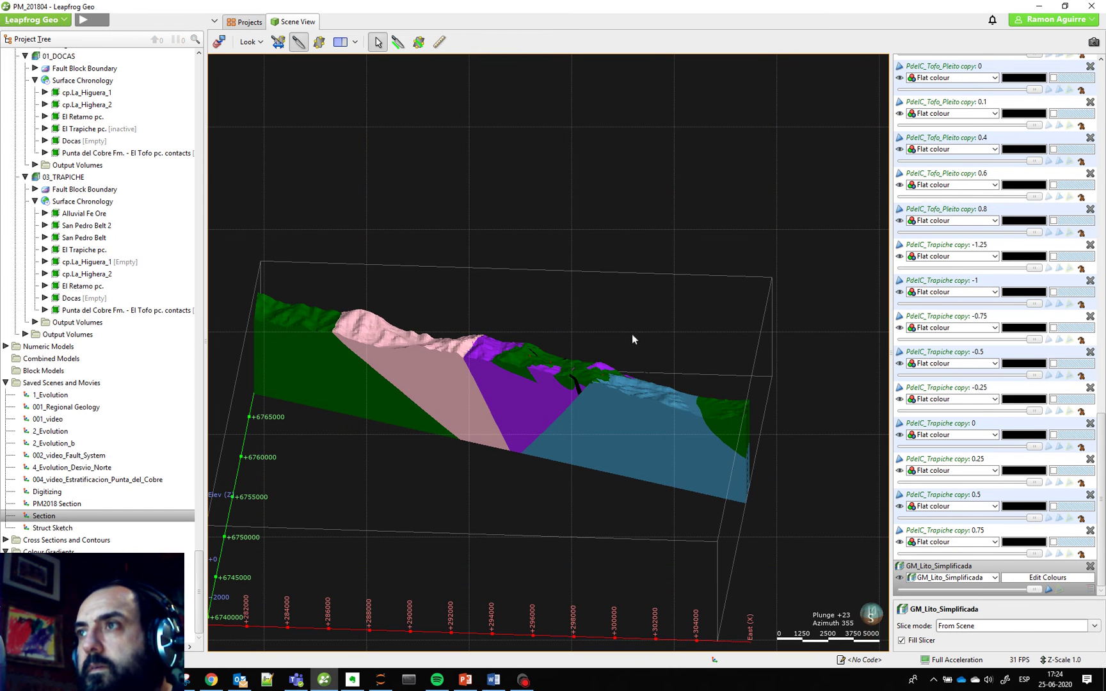
Turn off the slicer to view the full lithological model, then restore the section slice
left_click(298, 42)
left_click_drag(459, 185, 644, 345)
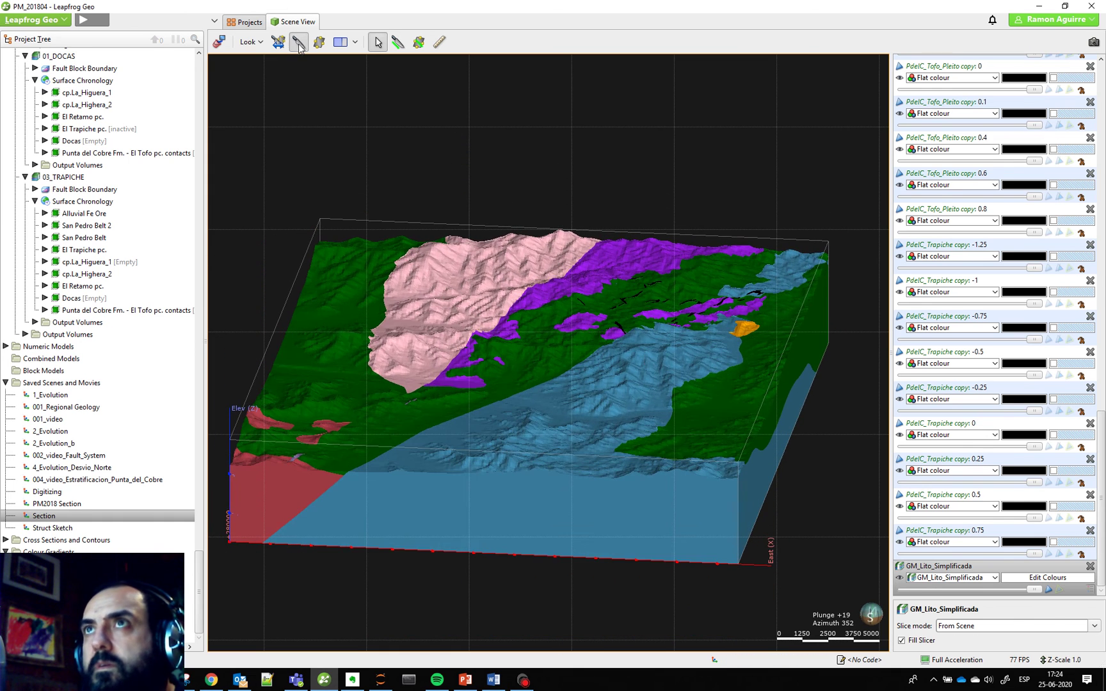
left_click(299, 42)
Hide the solid faces and mesh edges of GM_Lito_Simplificada so that only its filled section remains displayed
scroll(1026, 519, "down", 15)
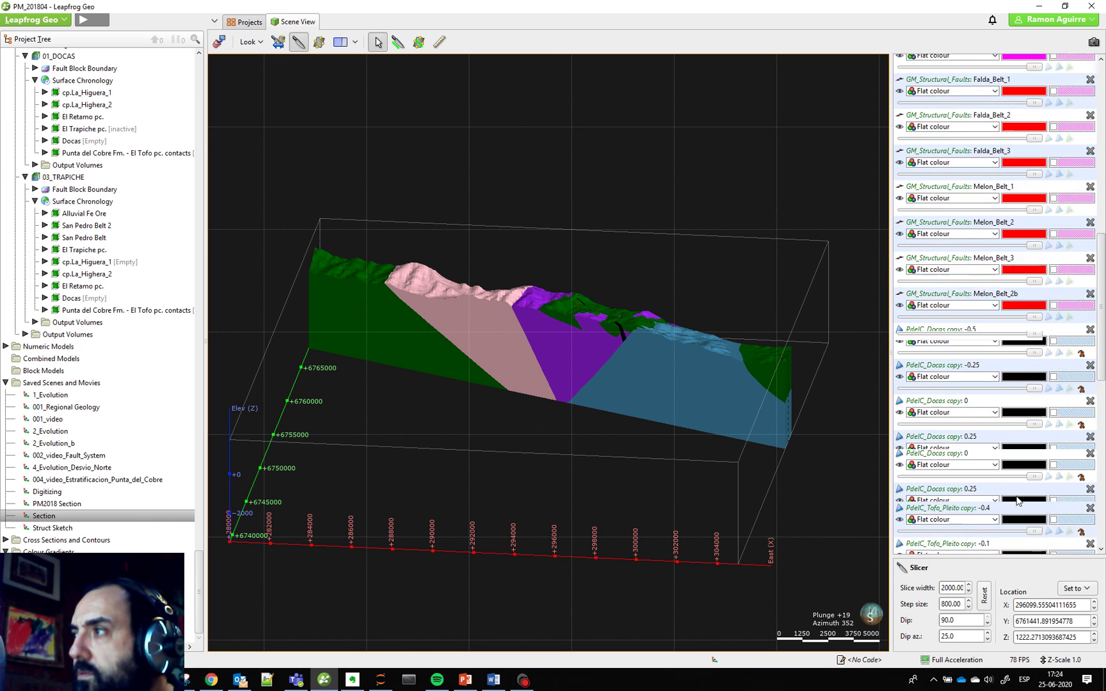
scroll(1102, 509, "down", 3)
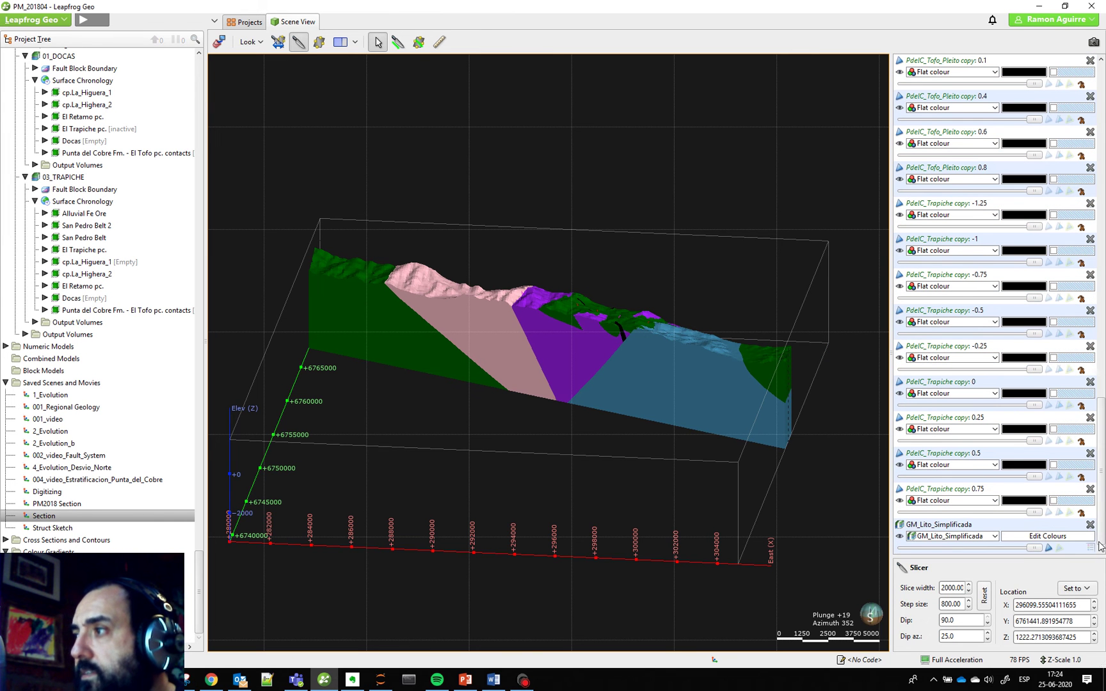
left_click(1048, 555)
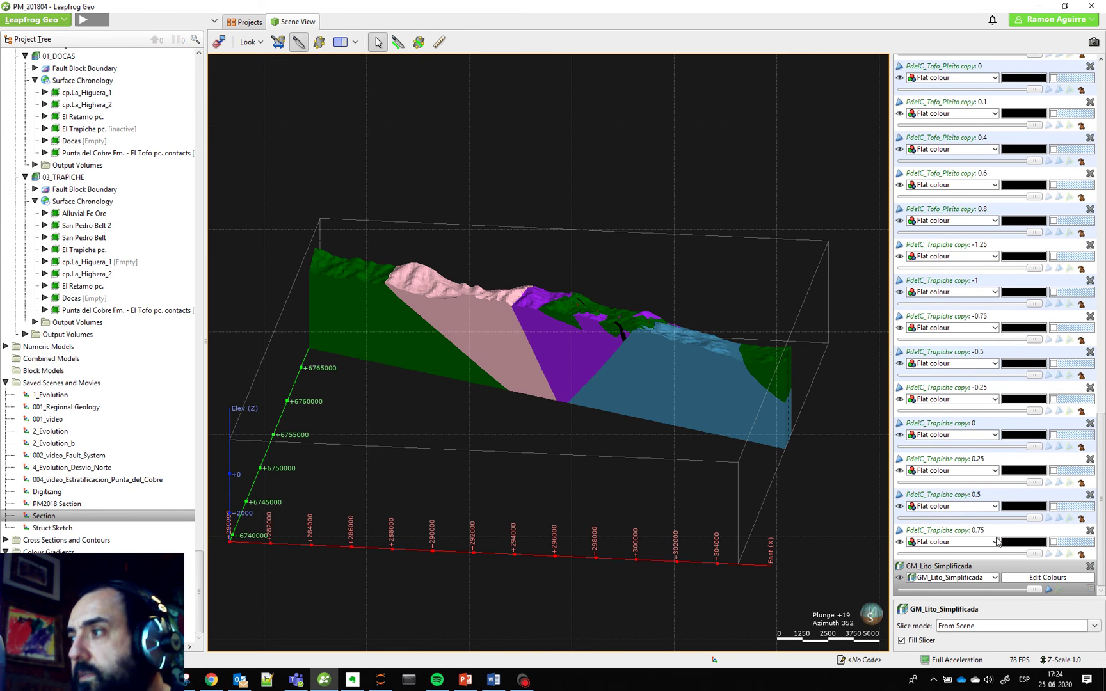
left_click(1049, 590)
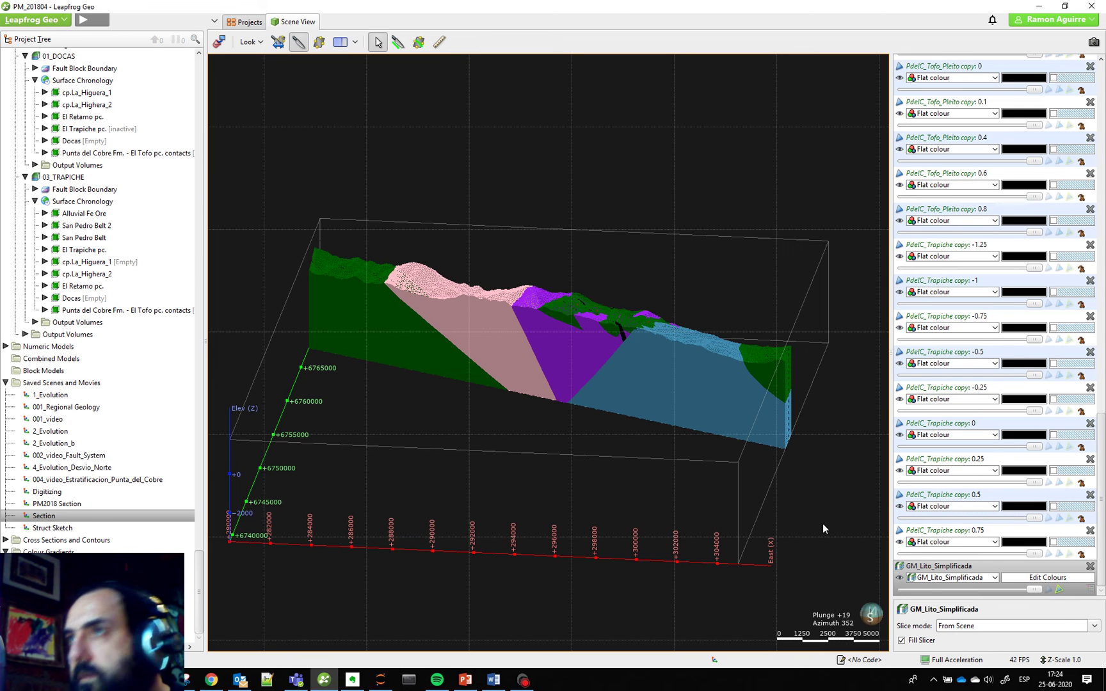
left_click_drag(552, 456, 560, 440)
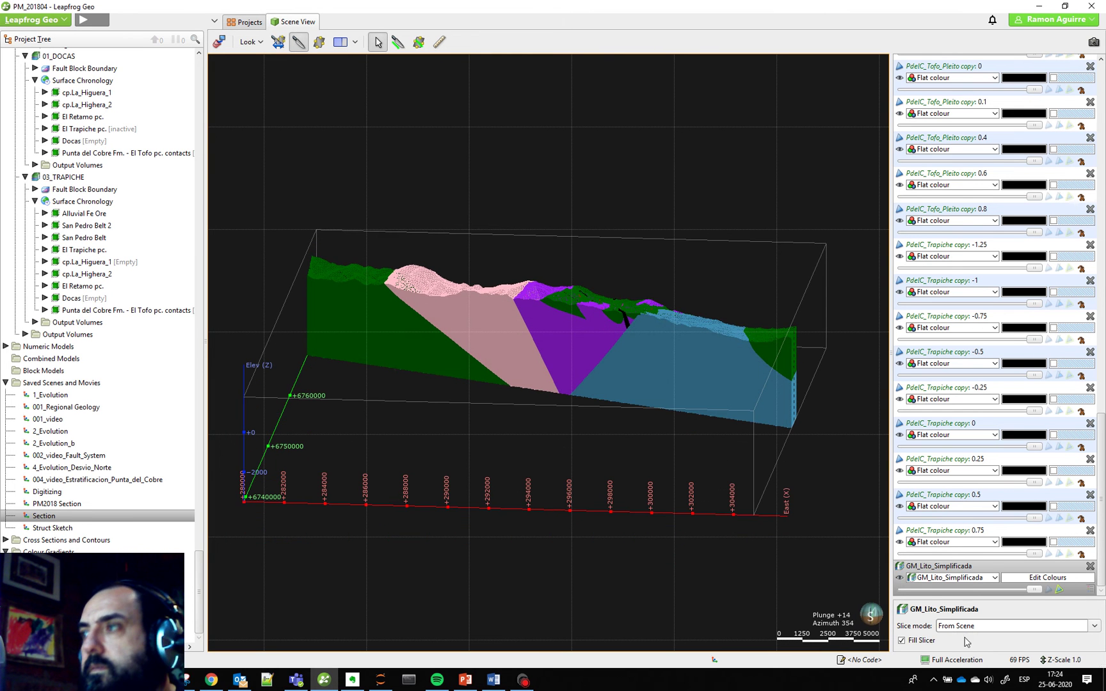
left_click(1061, 589)
left_click_drag(501, 521, 586, 521)
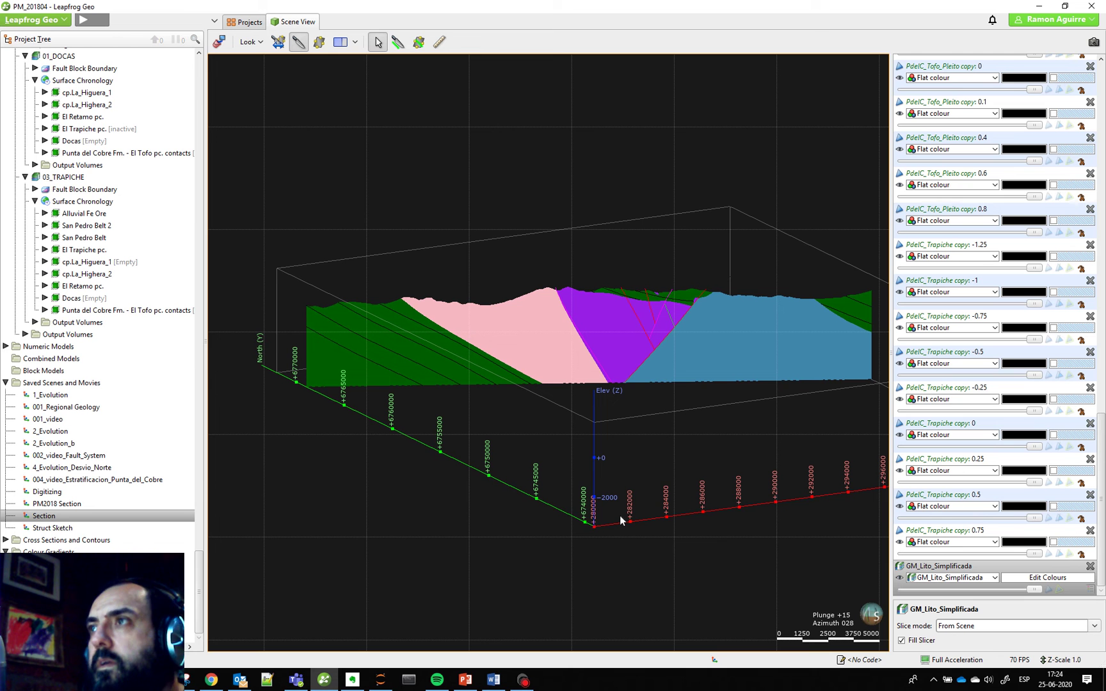
Cut new slices through the model in a different direction and inspect the resulting lengthwise lithology section
left_click(398, 42)
left_click(669, 247)
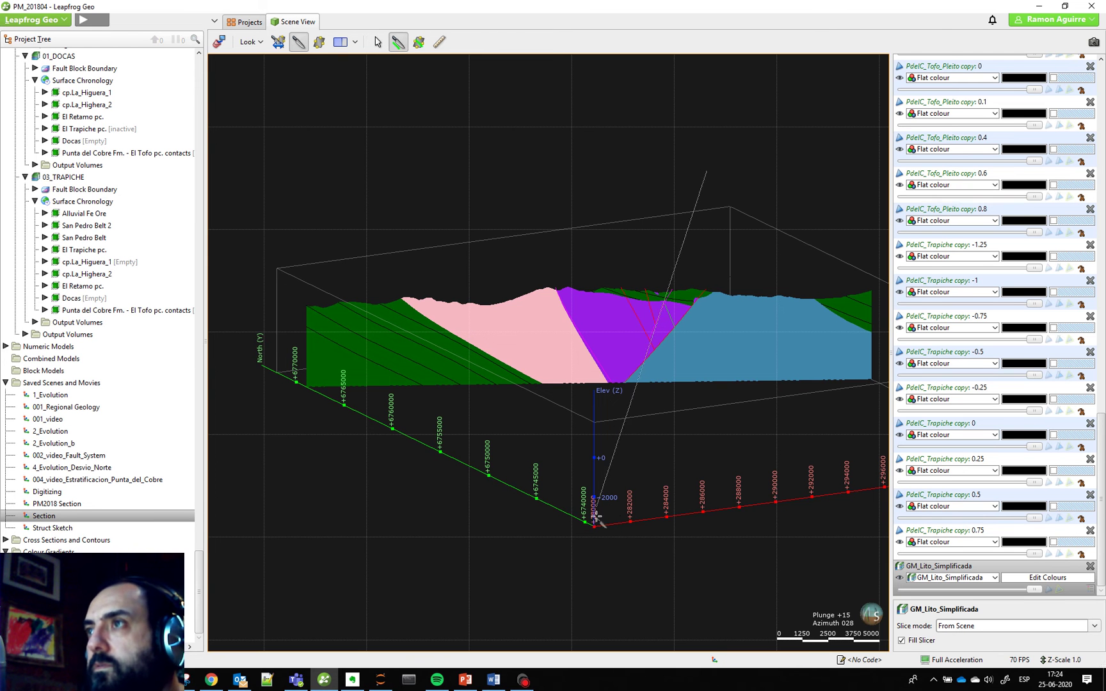
key("Escape")
left_click_drag(606, 519, 626, 497)
scroll(528, 518, "down", 3)
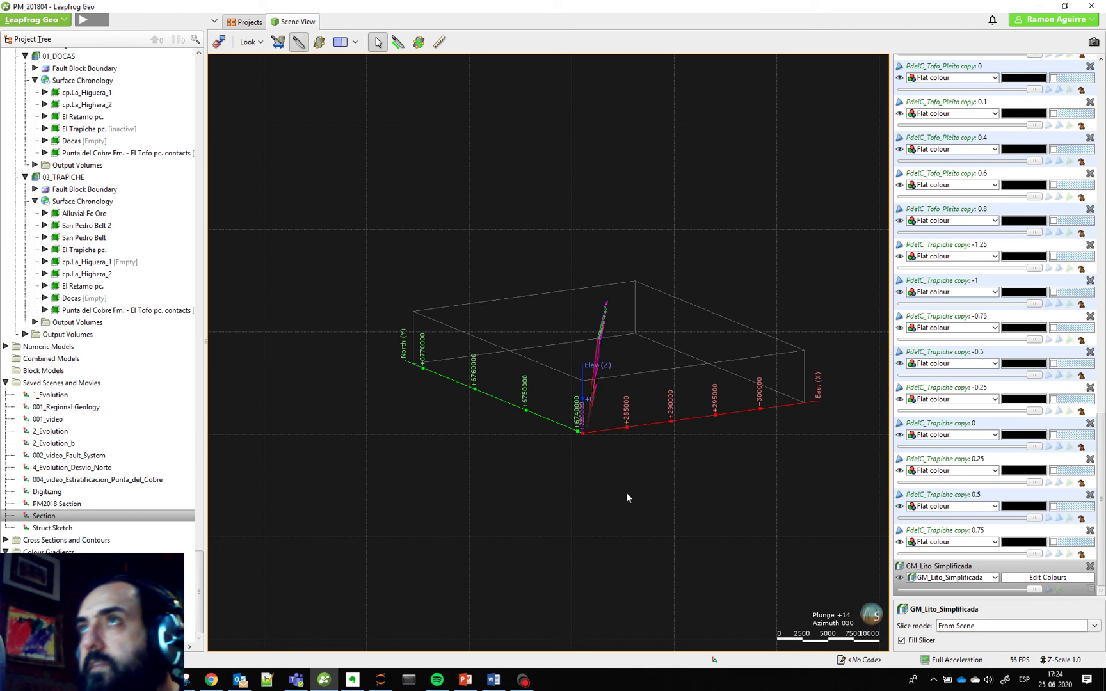
left_click(397, 42)
key("Escape")
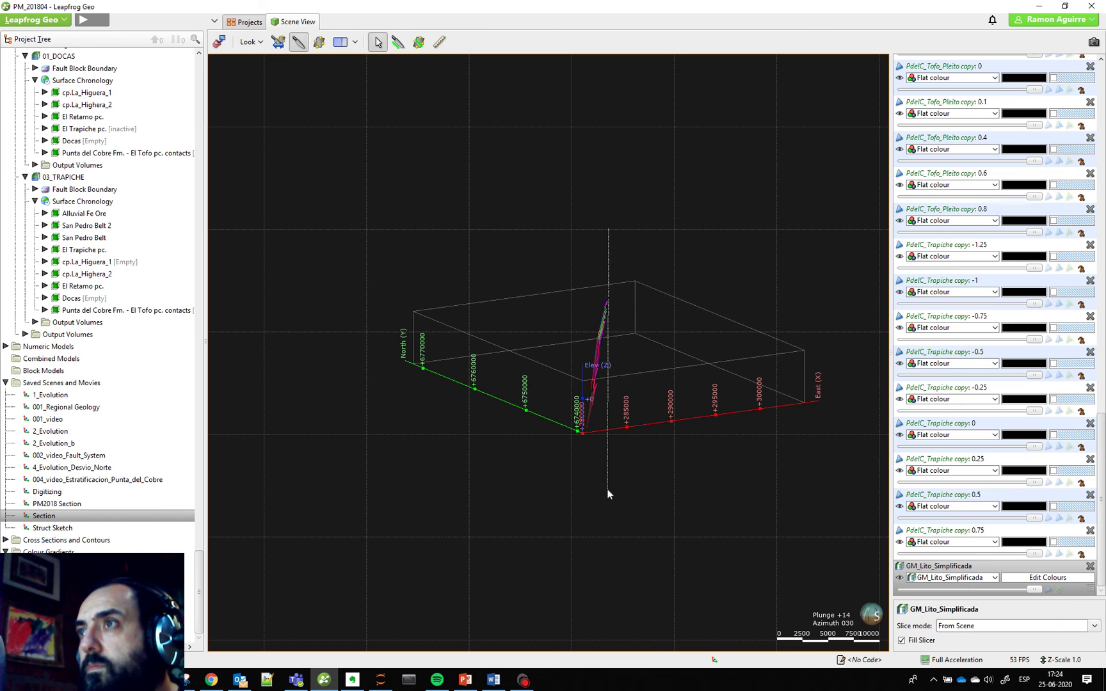
mouse_move(610, 494)
left_mouse_down()
mouse_move(625, 515)
mouse_move(484, 504)
mouse_move(470, 473)
mouse_move(579, 488)
left_mouse_up()
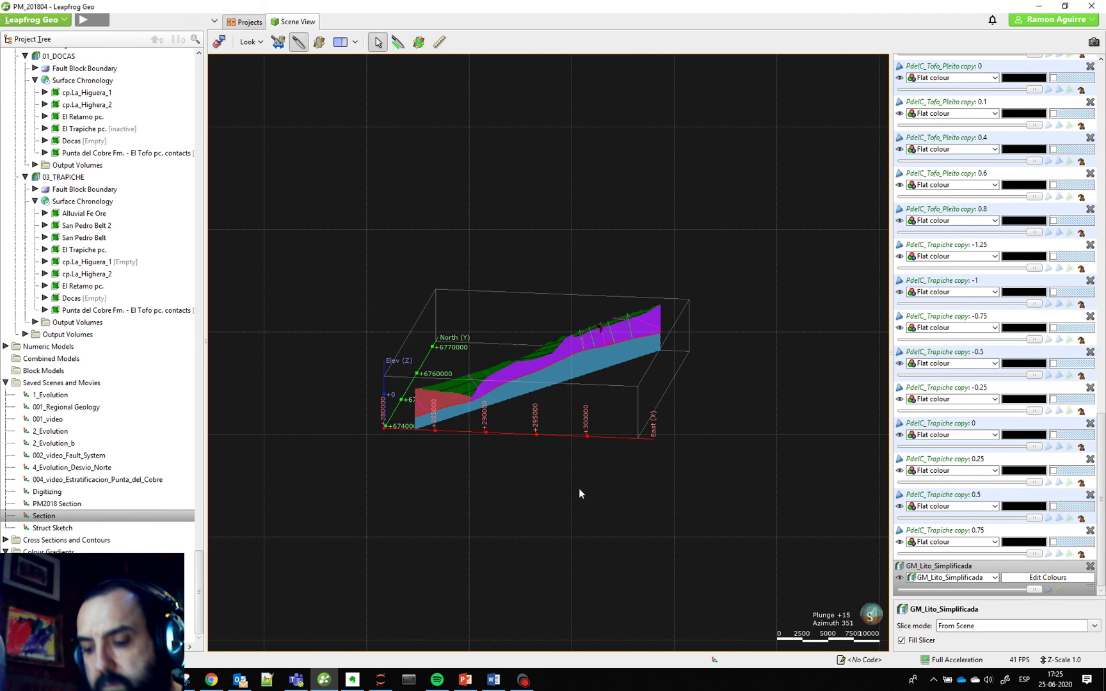
Draw a horizontal slice at an elevation of about -977 and view the resulting plan section from above
key("n")
left_click(398, 42)
left_click_drag(443, 336, 751, 336)
left_click_drag(540, 251, 534, 320)
key("d")
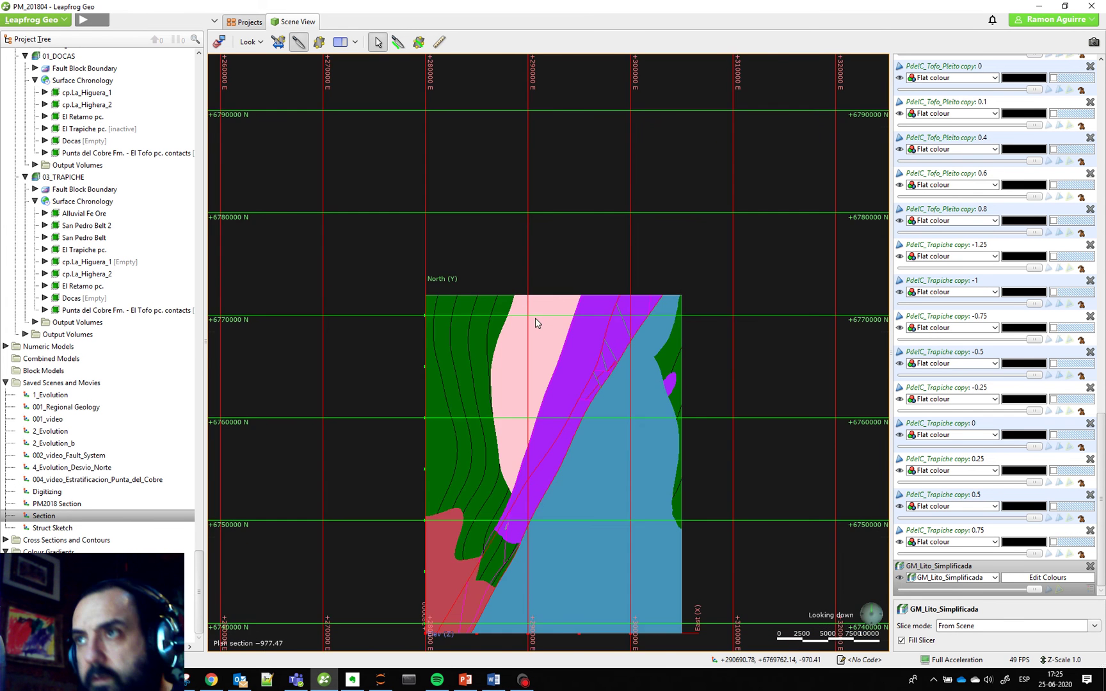
Move the plan section to elevation -283.16 and examine it from above and at a tilt
scroll(536, 322, "down", 2)
key("comma")
mouse_move(585, 367)
left_mouse_down()
mouse_move(587, 399)
mouse_move(590, 317)
mouse_move(590, 387)
mouse_move(591, 362)
left_mouse_up()
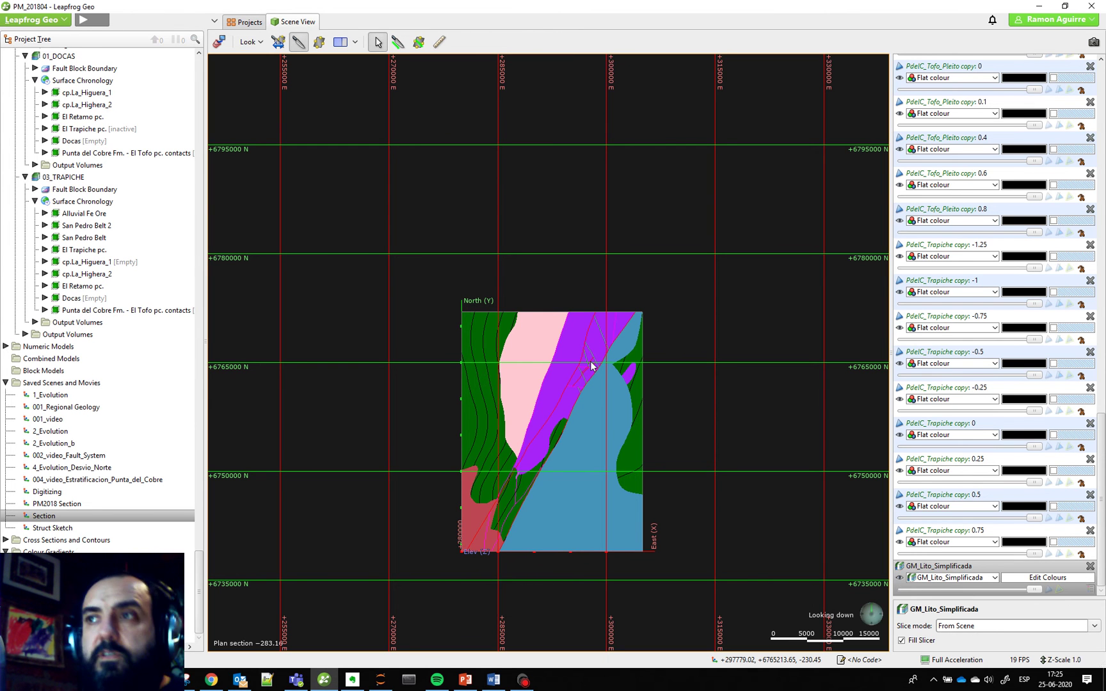
left_click_drag(591, 366, 507, 337)
scroll(622, 372, "down", 3)
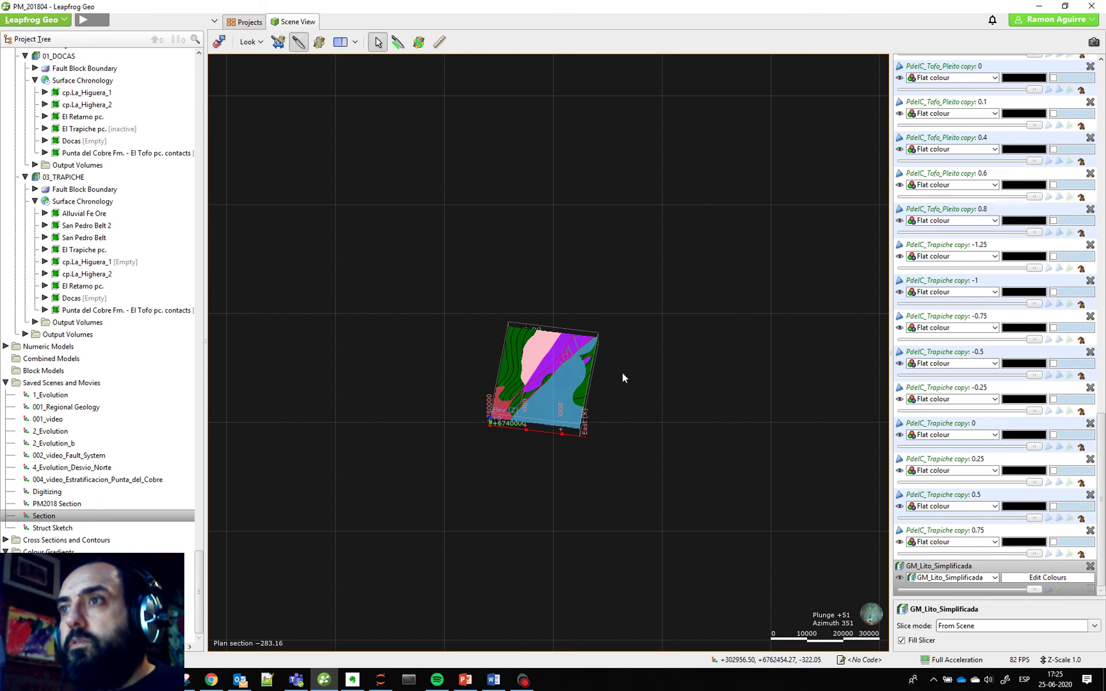
left_click_drag(570, 376, 569, 372)
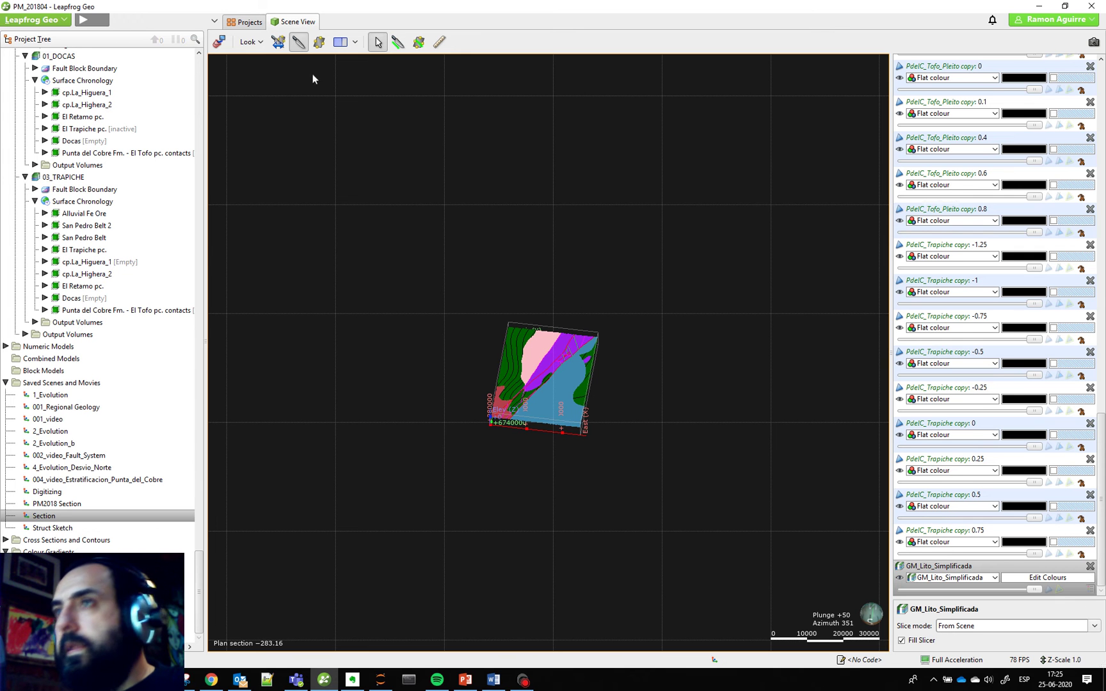
Show the solid faces of GM_Lito_Simplificada again, turn off slice drawing and inspect the whole block obliquely
left_click(1049, 589)
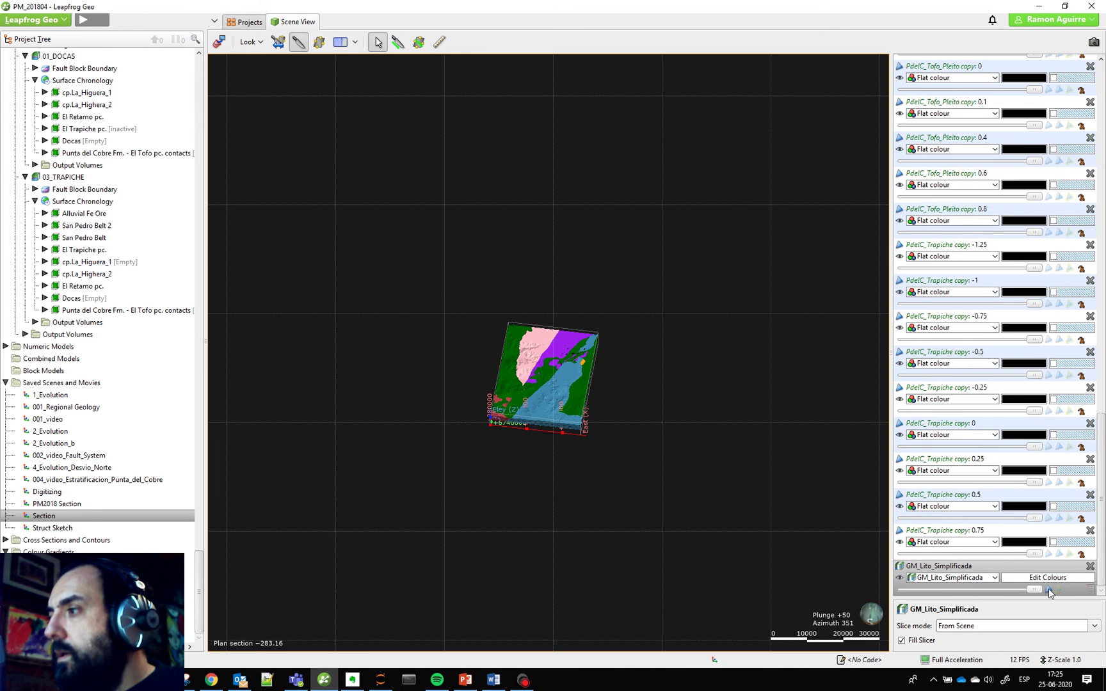
left_click_drag(571, 433, 556, 388)
scroll(561, 406, "up", 5)
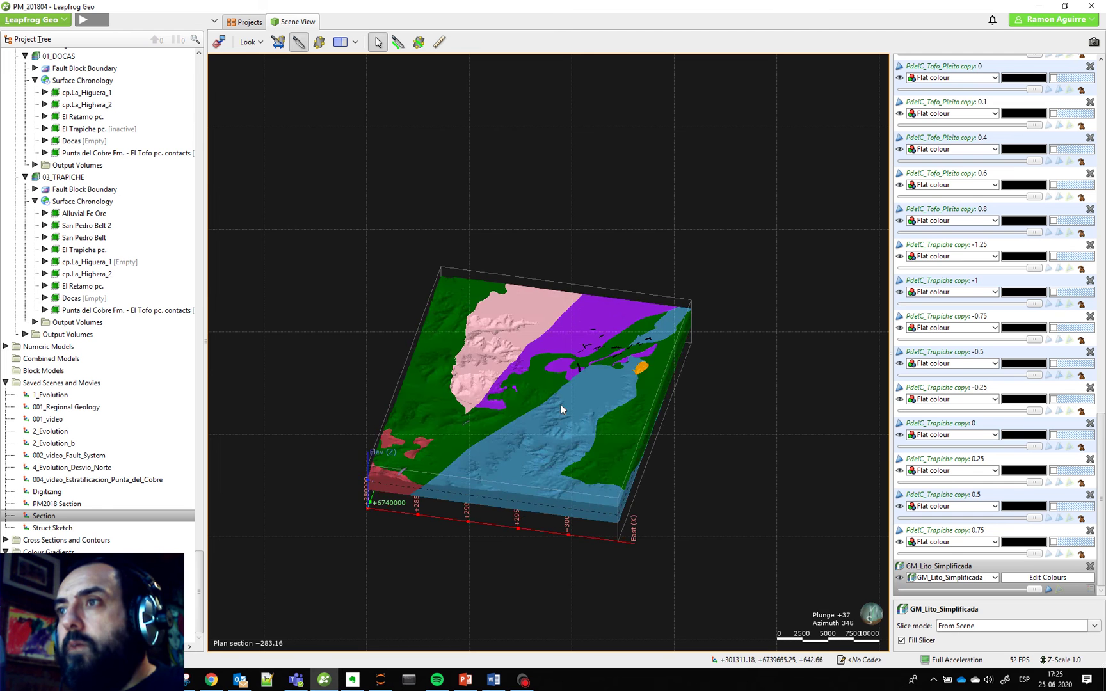
left_click_drag(581, 467, 563, 412)
left_click(298, 42)
right_click_drag(563, 412, 570, 366)
left_click_drag(571, 365, 546, 422)
middle_click_drag(575, 398, 637, 389)
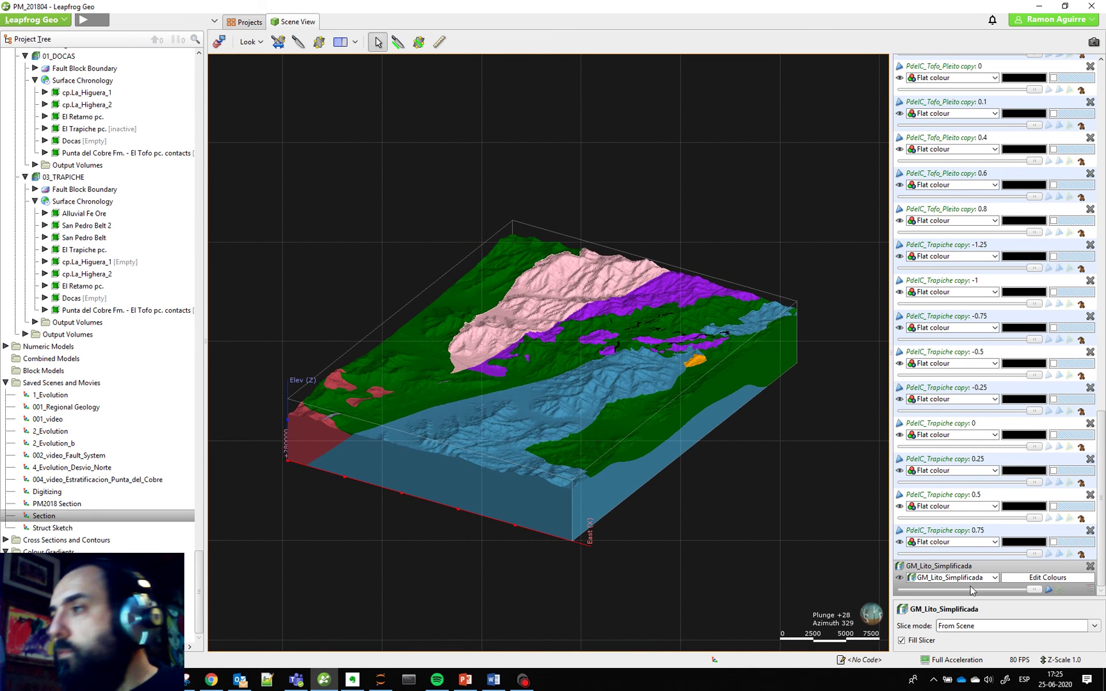
left_click(1055, 579)
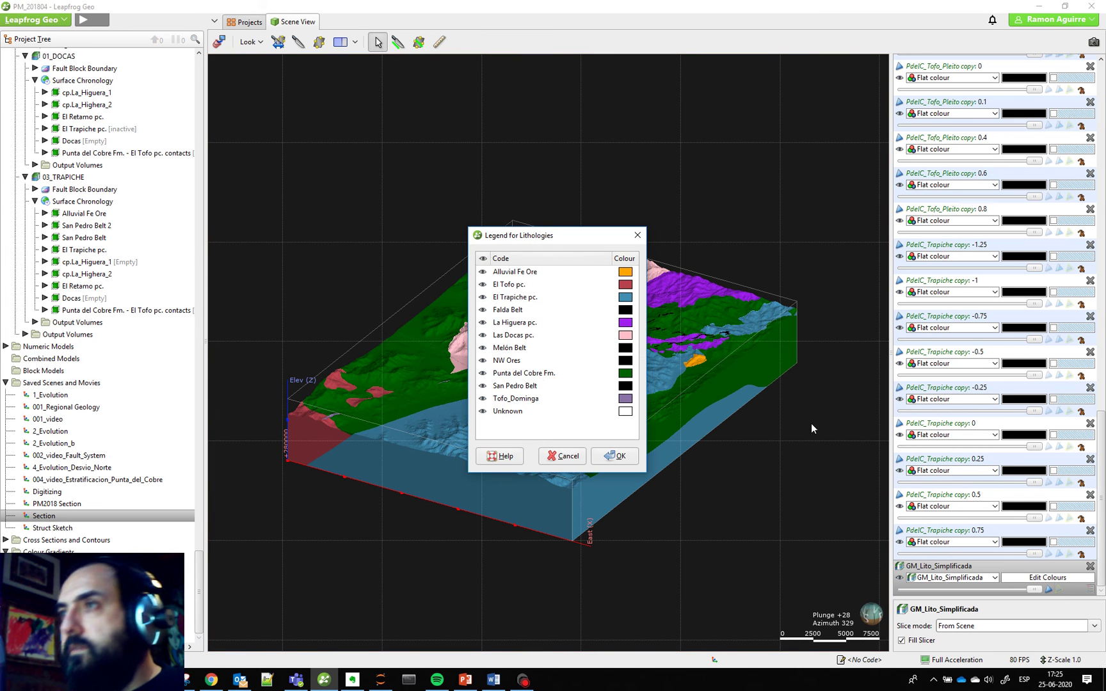
left_click(484, 374)
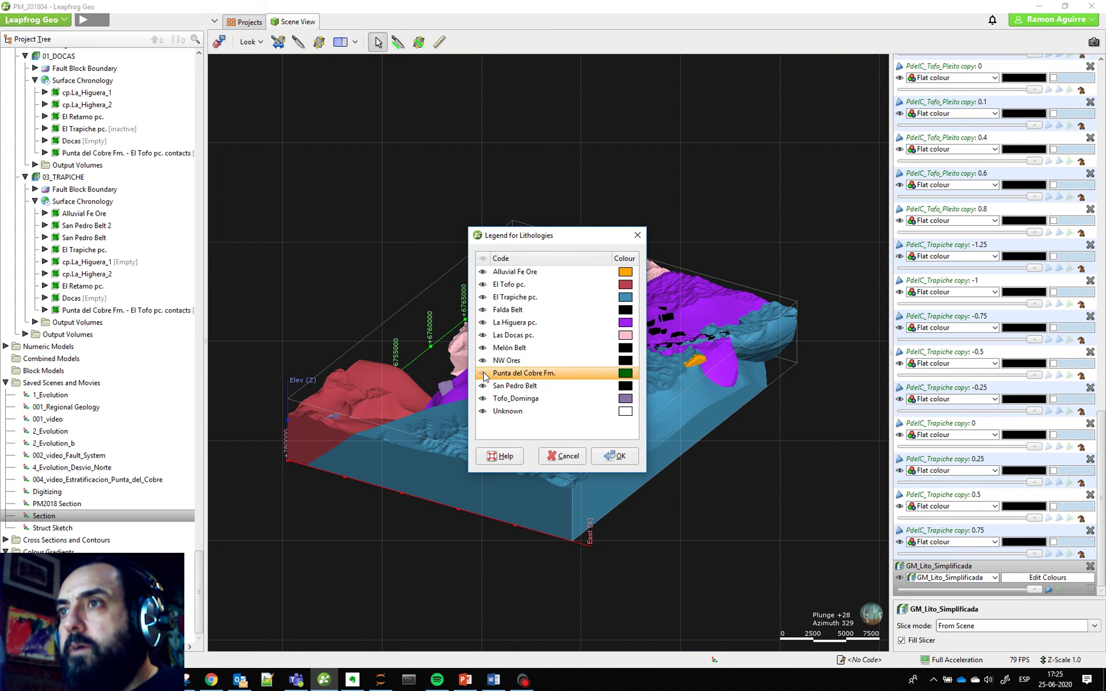
left_click(563, 456)
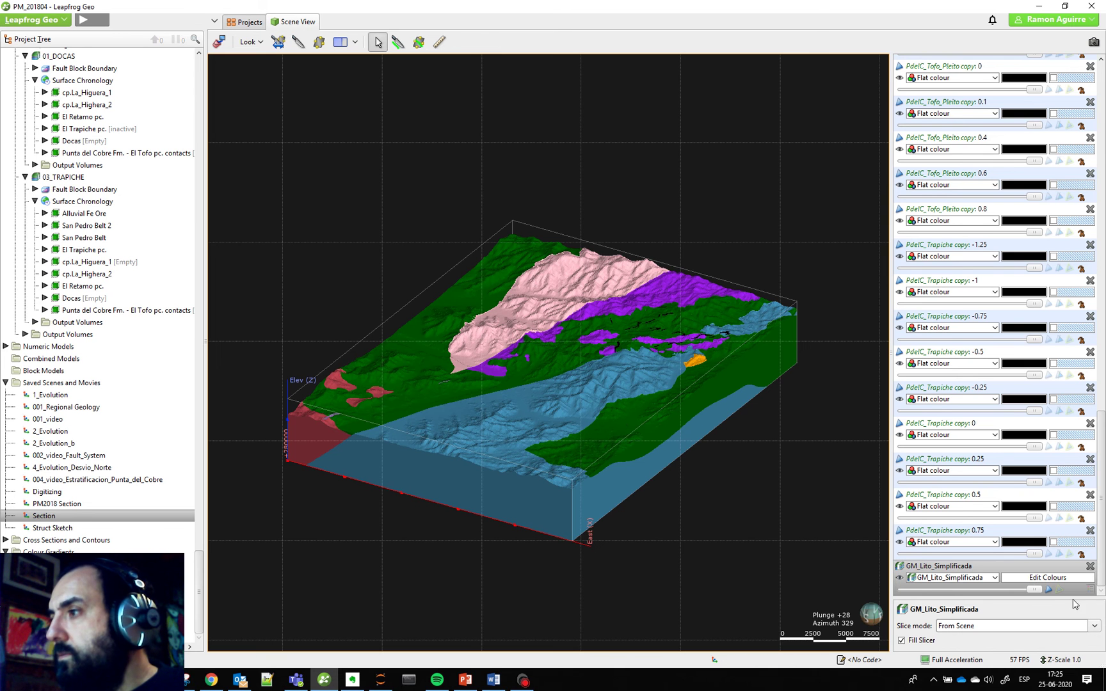
Hide the Punta del Cobre Fm. lithology in the GM_Lito_Simplificada legend and inspect the remaining units
left_click(1046, 578)
left_click(484, 374)
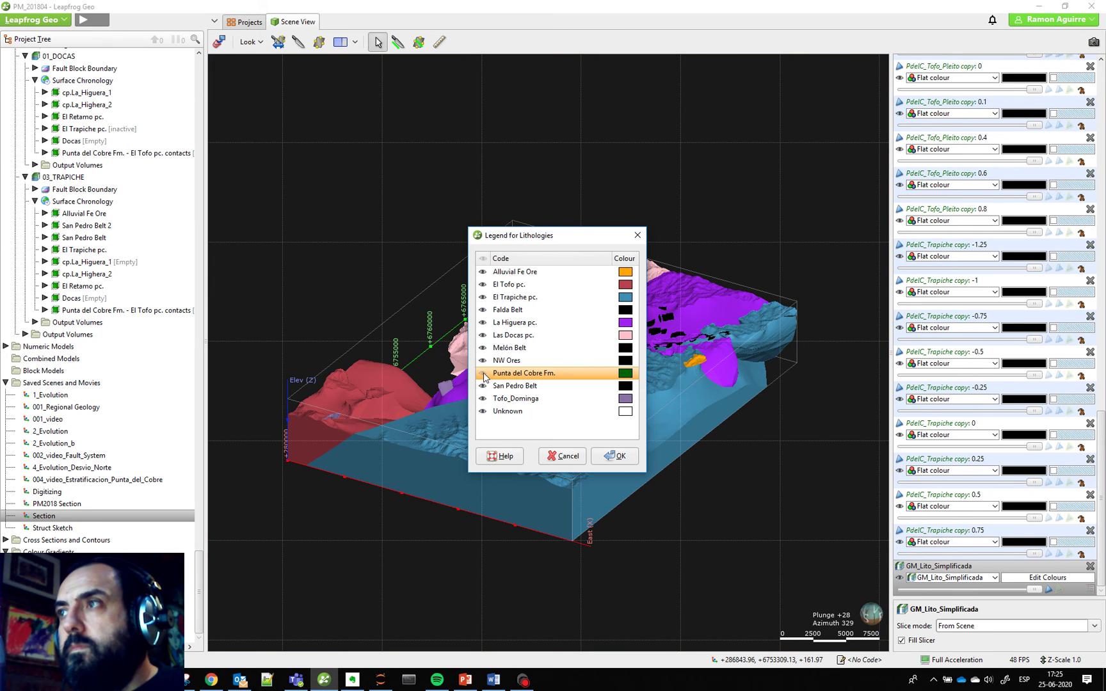
left_click(619, 460)
left_click_drag(620, 460, 681, 444)
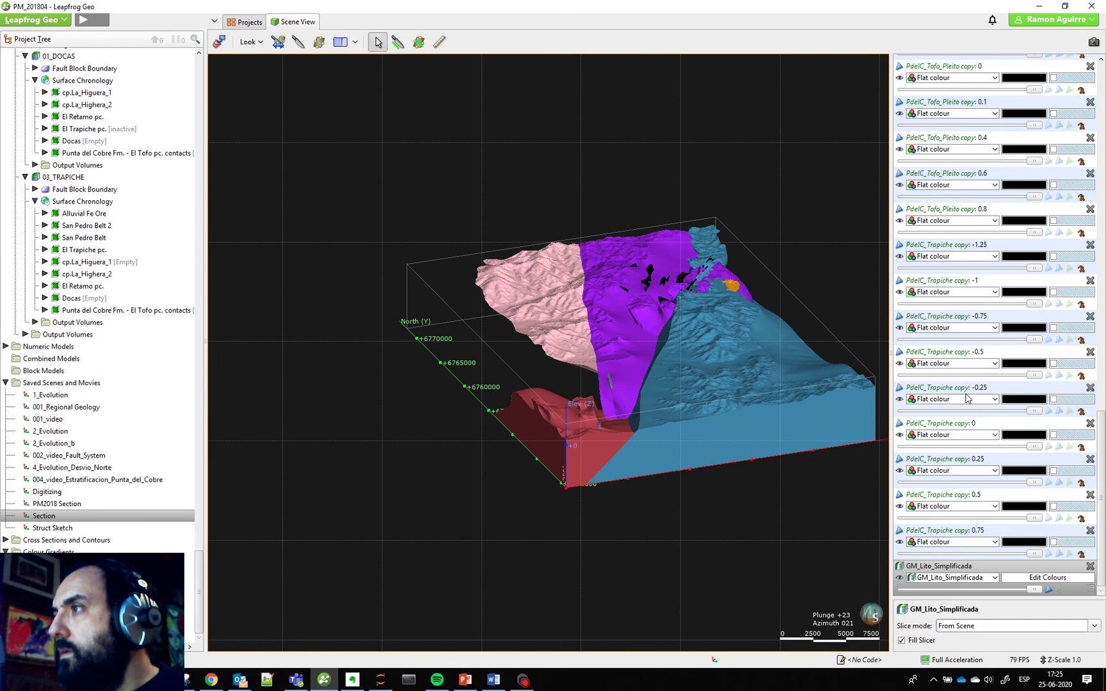
Select all the form interpolant isosurfaces together, colour them green and turn on their solid faces
left_click(1021, 374)
key("ctrl+a")
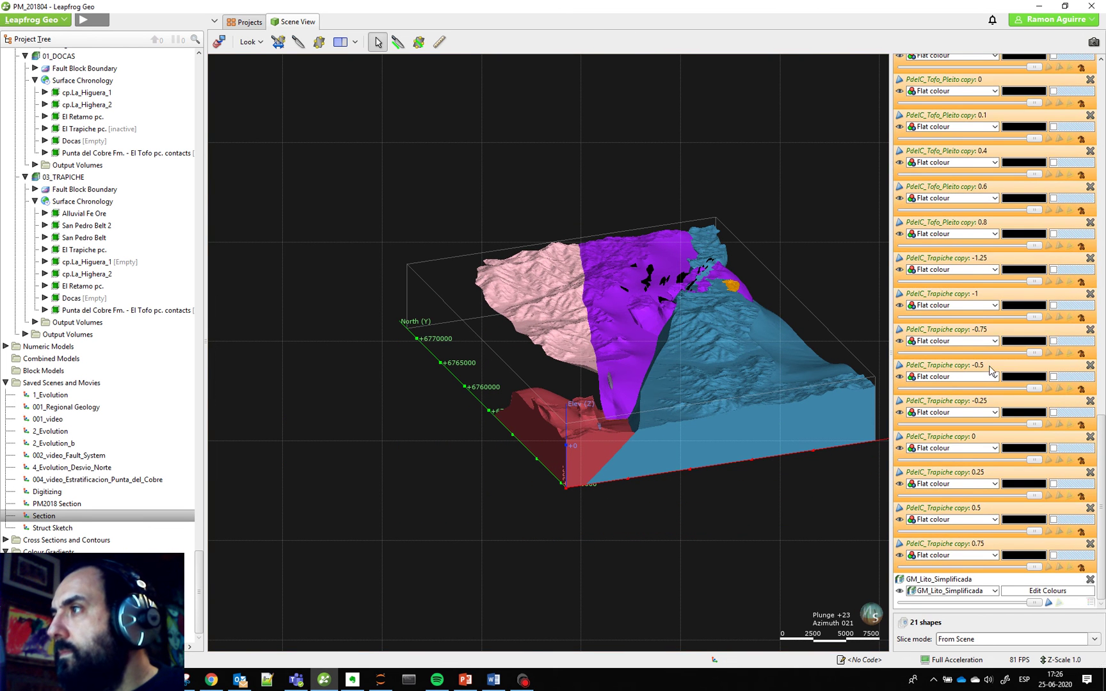
left_click(1024, 376)
left_click(651, 384)
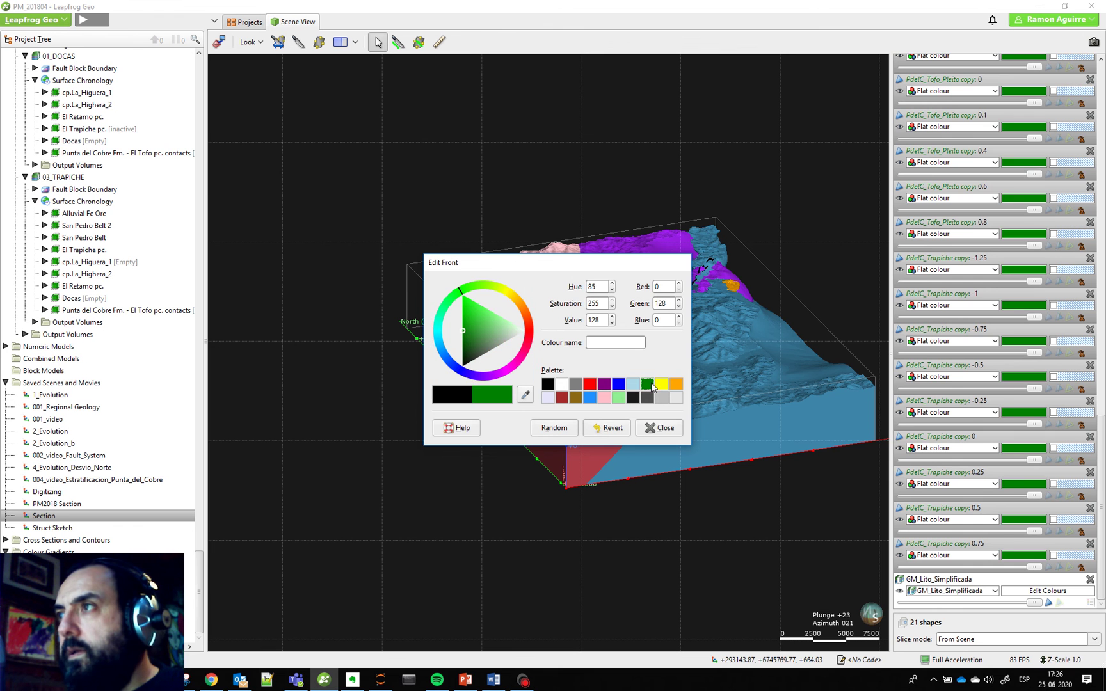
left_click(672, 427)
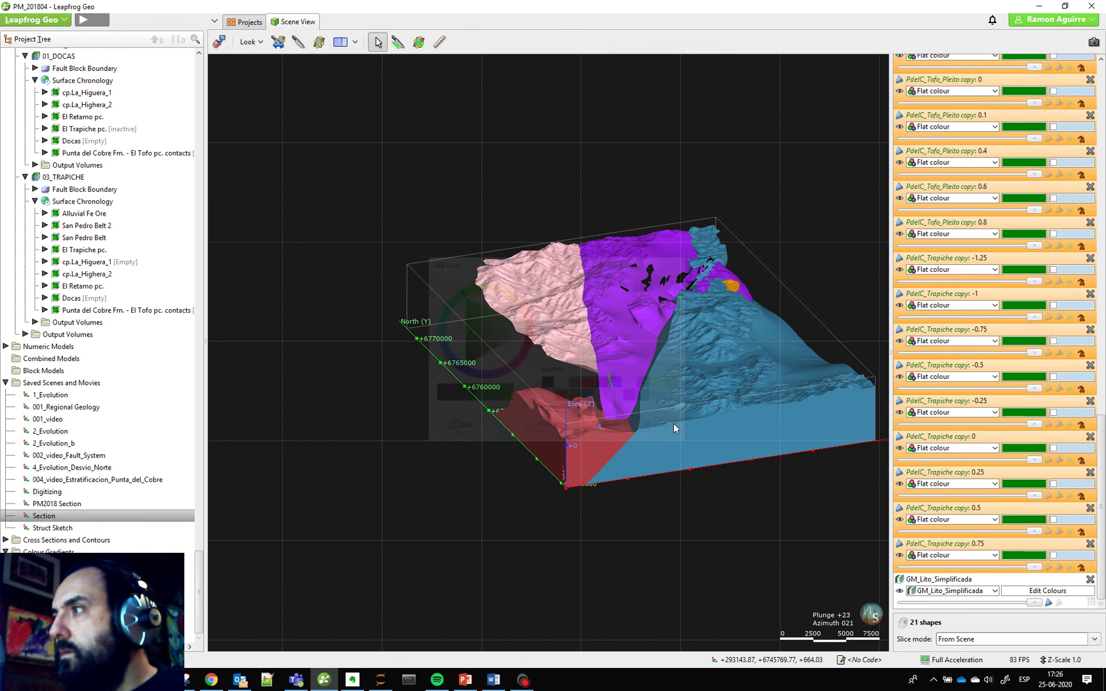
left_click(1048, 424)
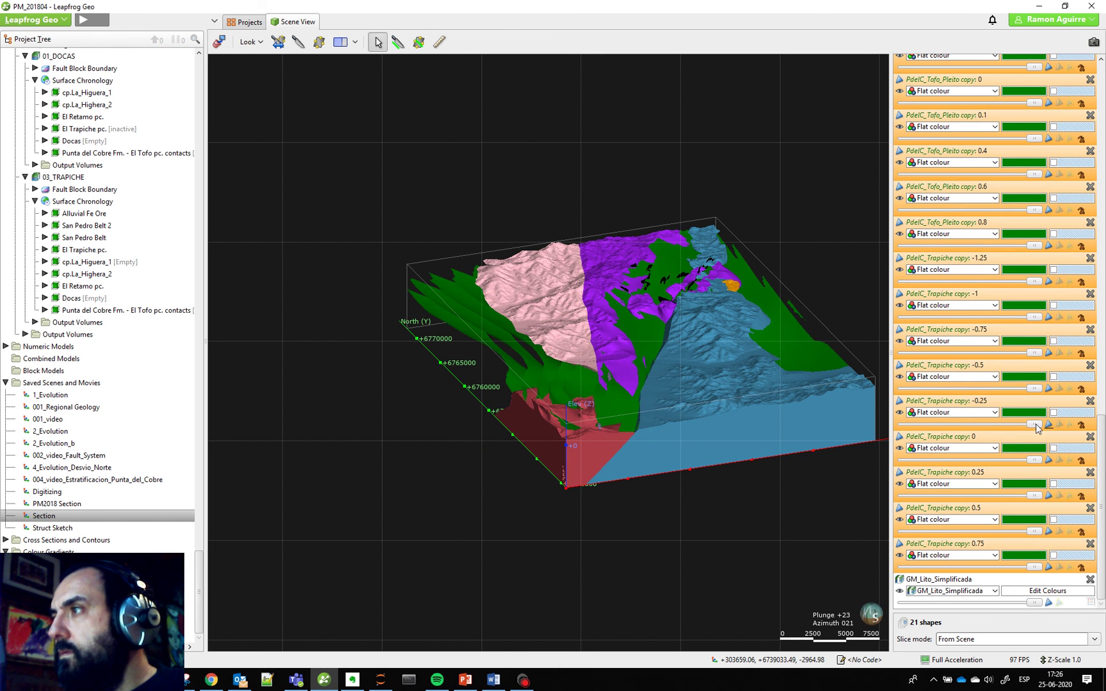
left_click_drag(659, 411, 725, 442)
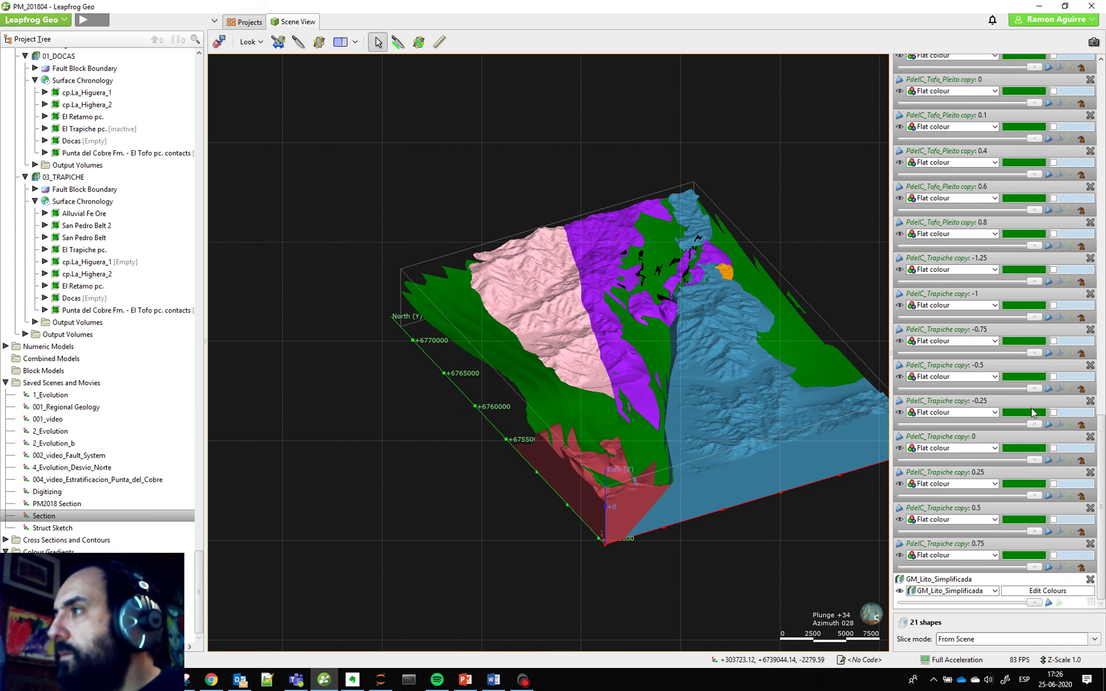
Try light grey (gray75) and a darker grey as the colour of the selected isosurfaces
left_click(1030, 413)
left_click(661, 397)
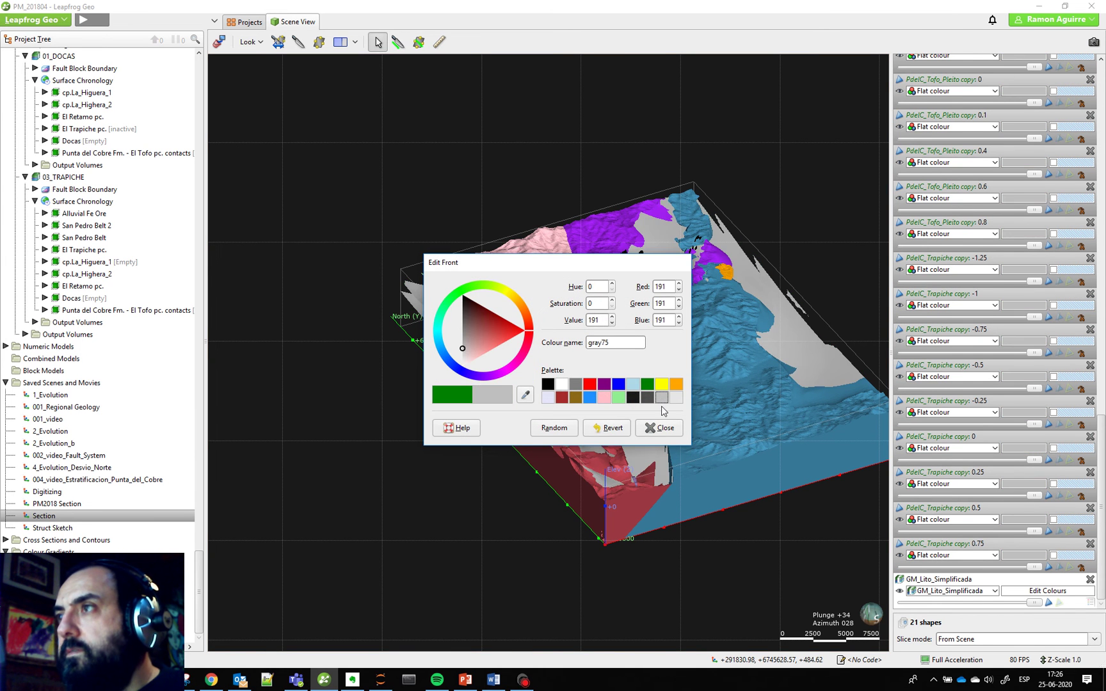
left_click(647, 397)
left_click(661, 428)
left_click_drag(667, 424, 706, 415)
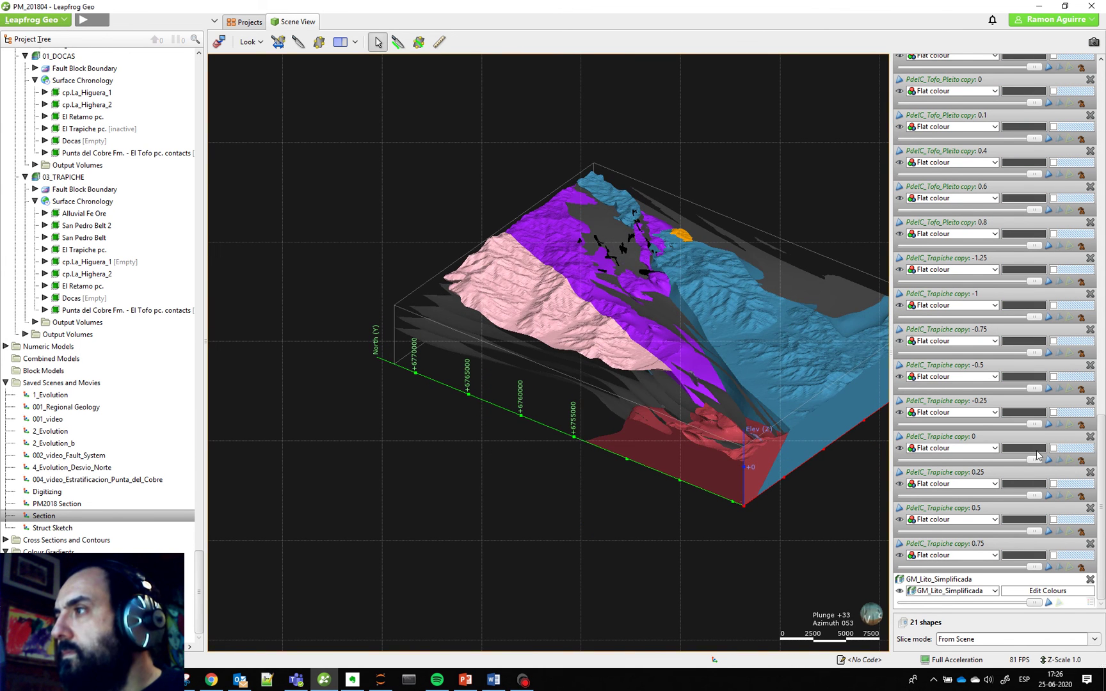
Recolour all the selected isosurfaces yellow and inspect how they run beneath and between the lithological units
left_click(1035, 449)
left_click(662, 383)
left_click(659, 428)
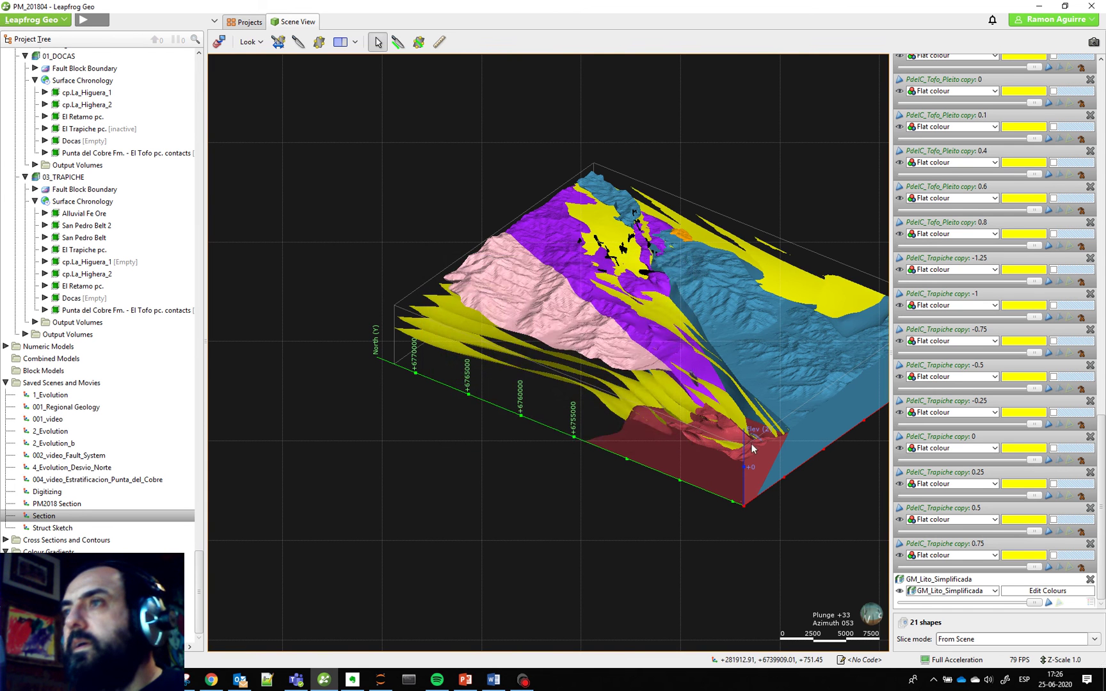
left_click_drag(614, 416, 491, 384)
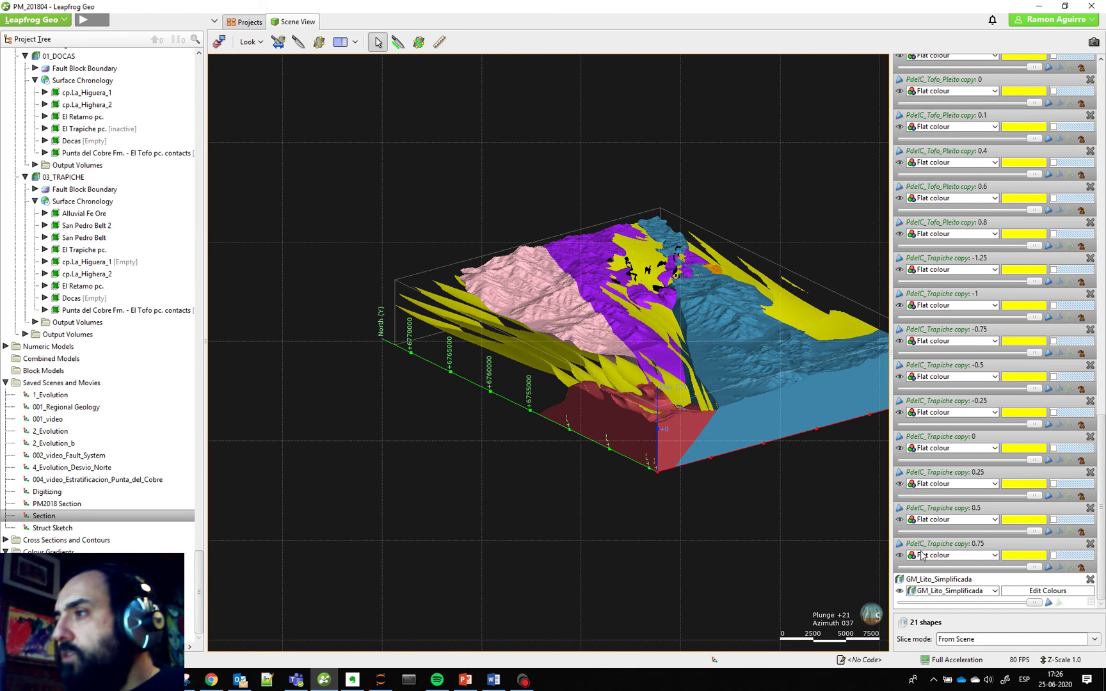
left_click_drag(727, 393, 719, 447)
scroll(720, 447, "up", 3)
left_click_drag(551, 419, 654, 418)
scroll(639, 429, "up", 3)
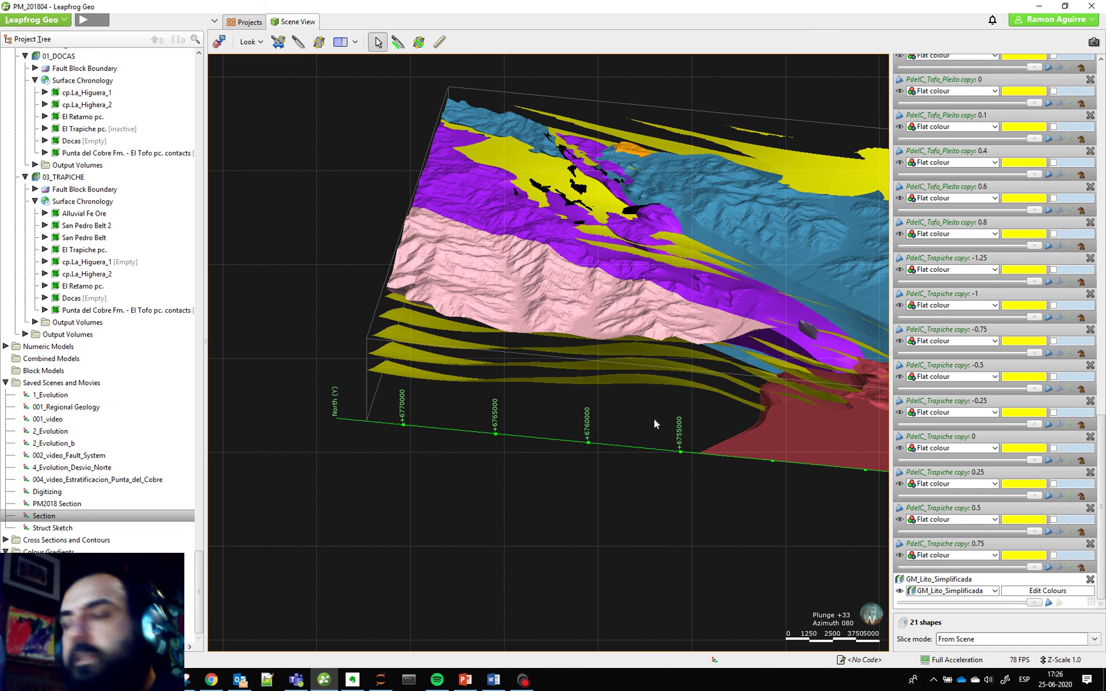
left_click_drag(804, 489, 757, 446)
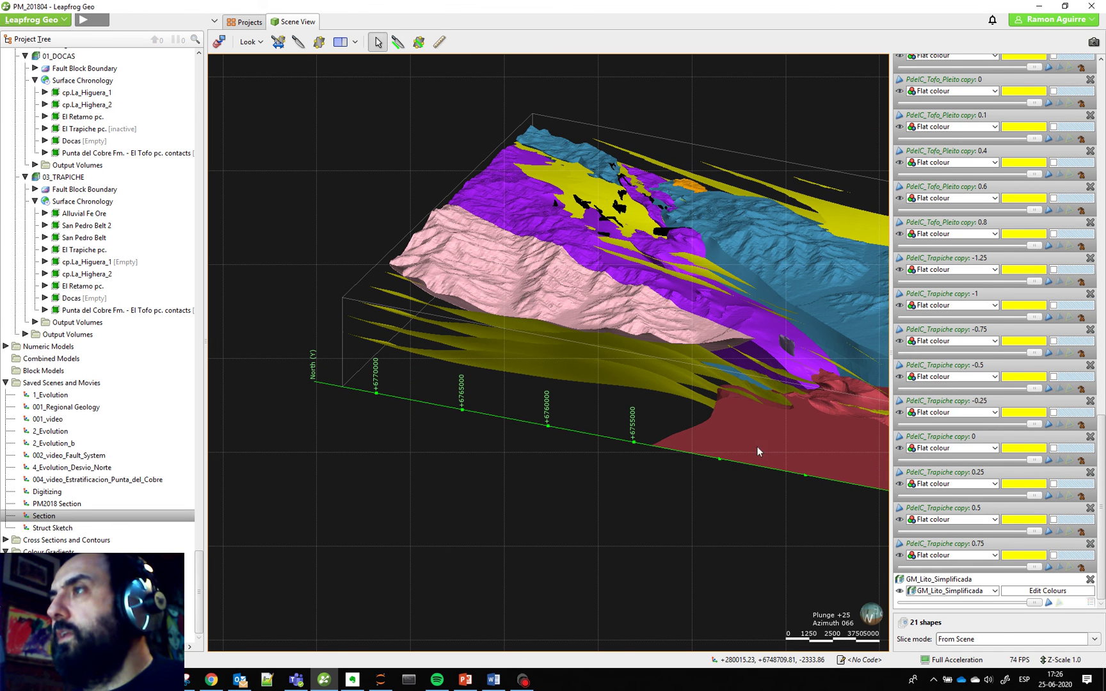
Hide every lithology of GM_Lito_Simplificada except Punta del Cobre Fm. through its colour legend
left_click(1057, 597)
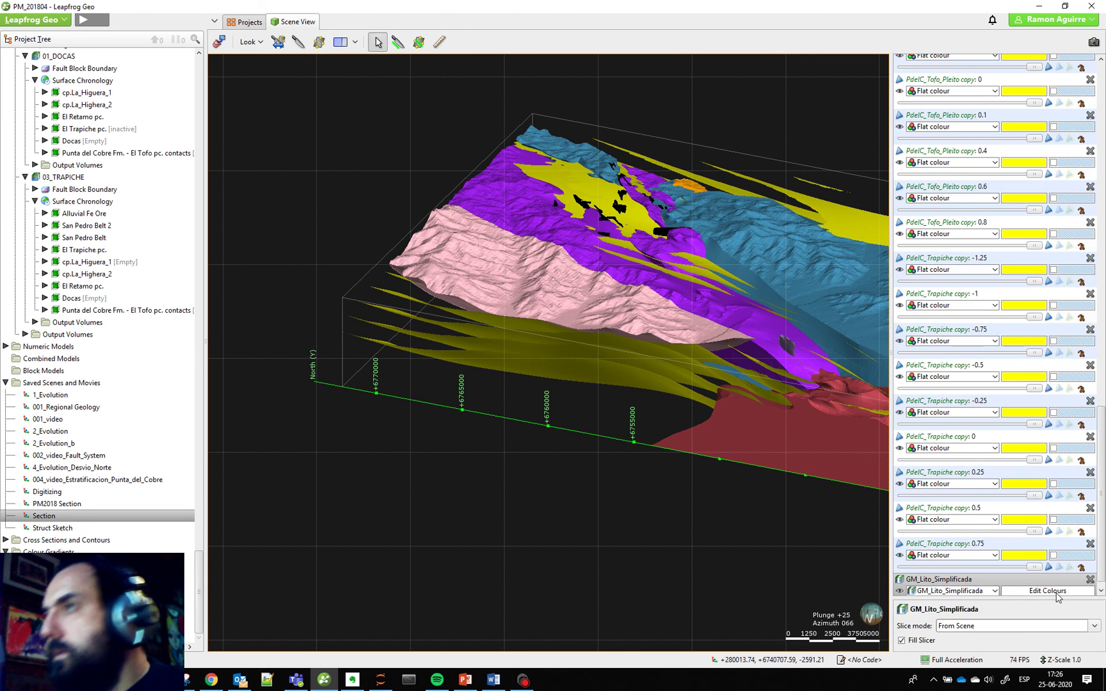
left_click(1022, 585)
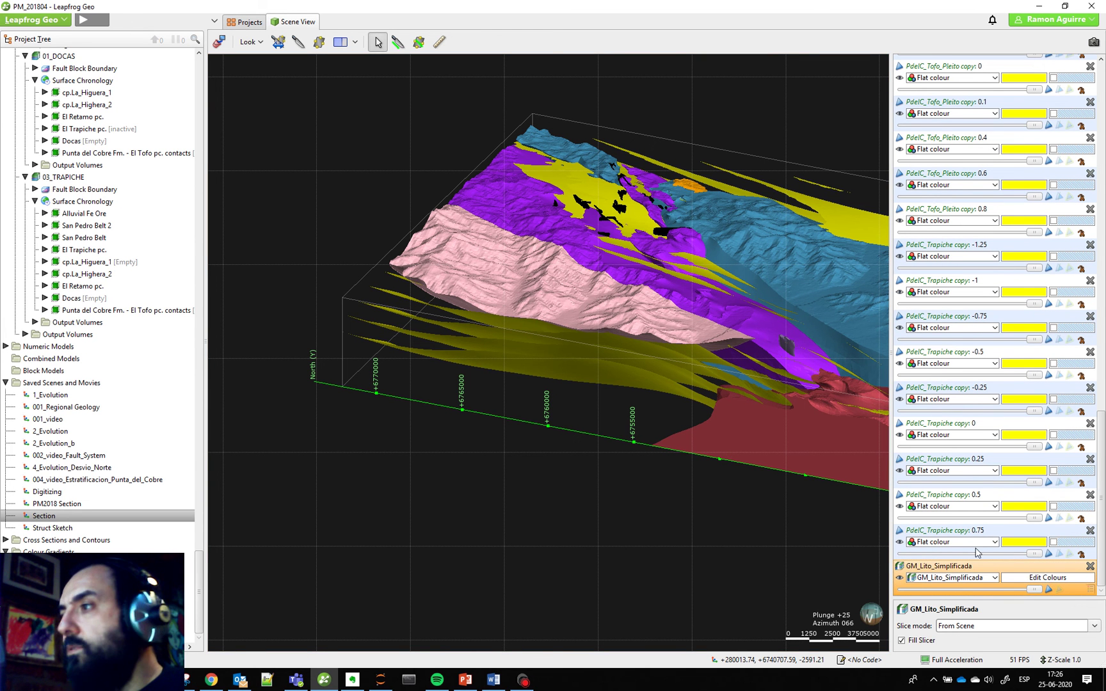
left_click(1037, 583)
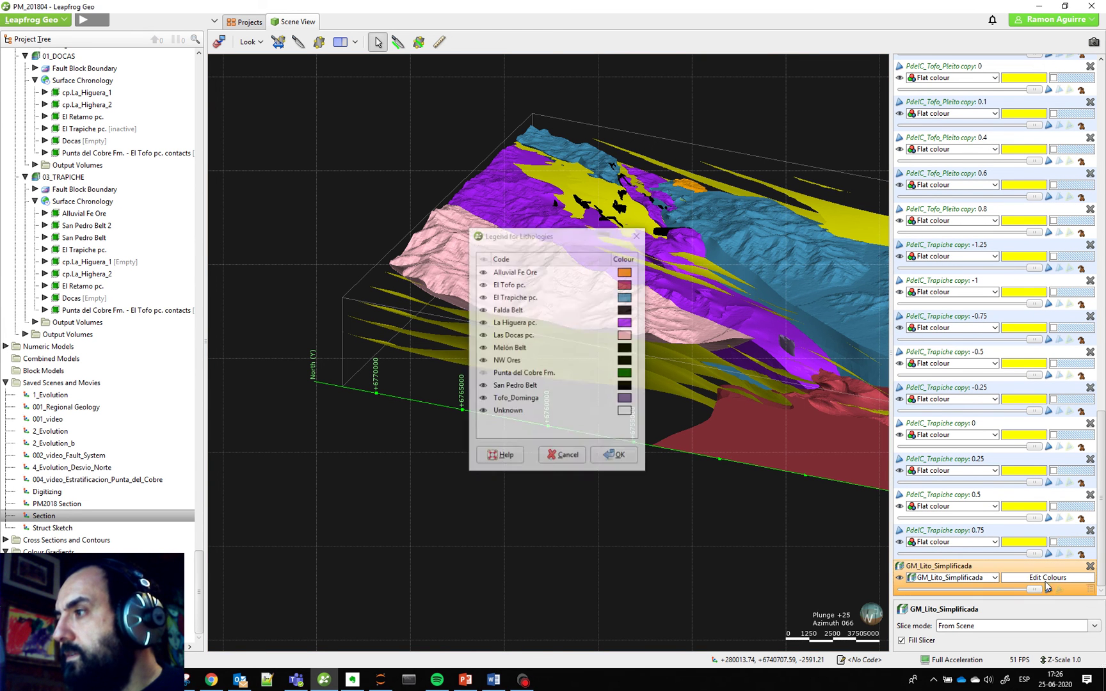
left_click(483, 259)
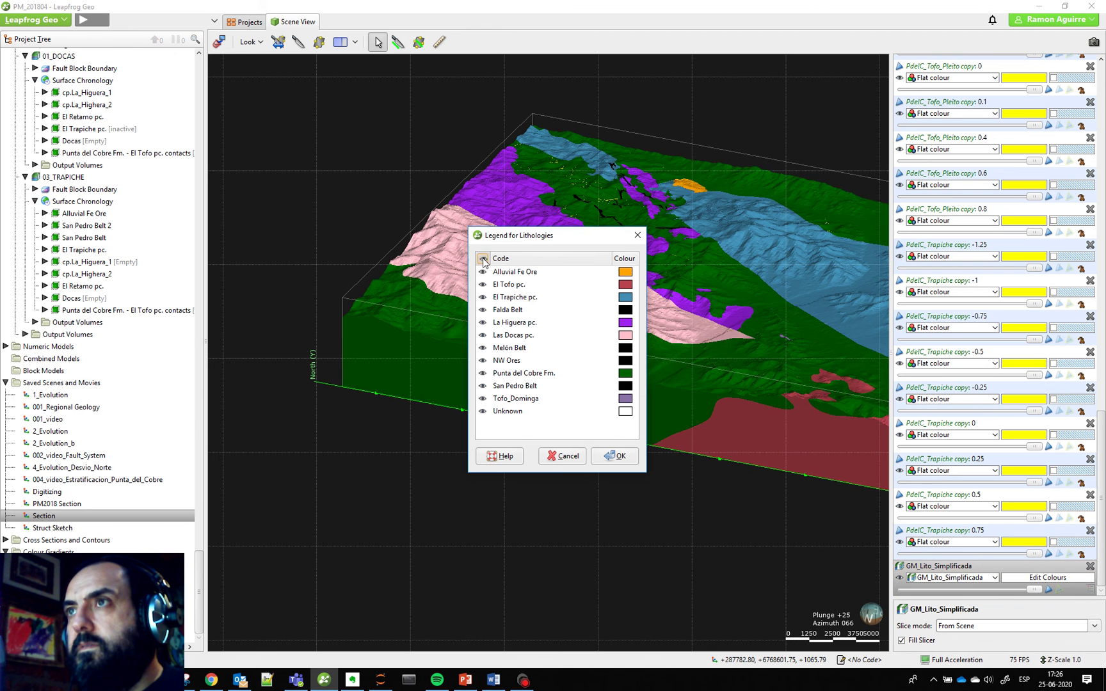
left_click(483, 260)
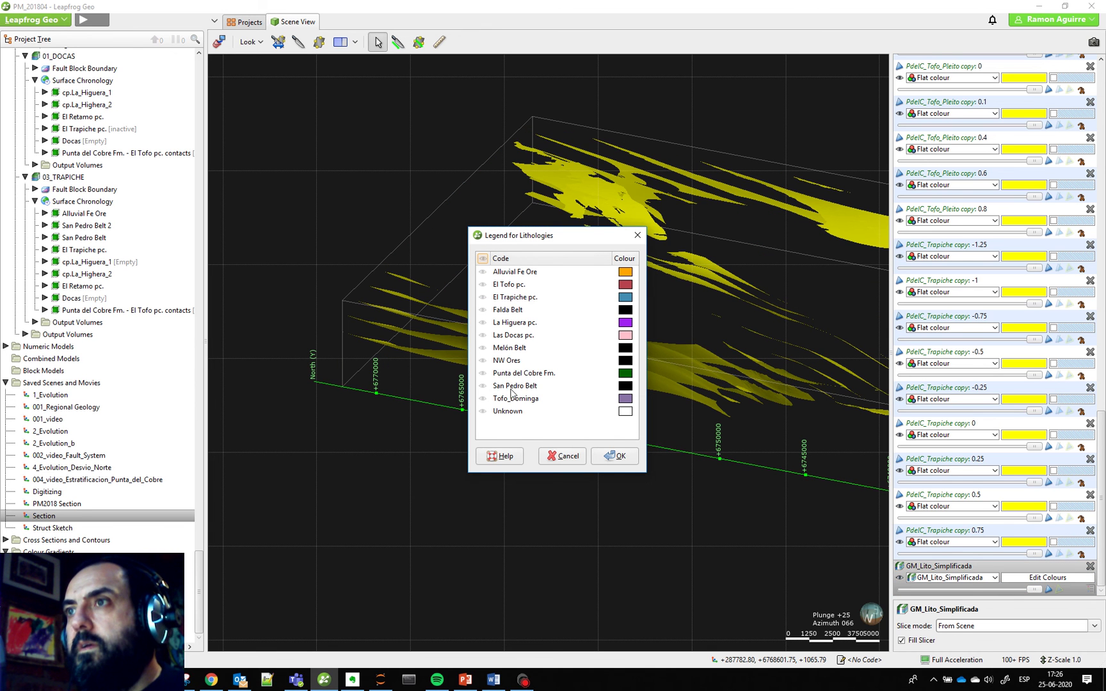
left_click(482, 374)
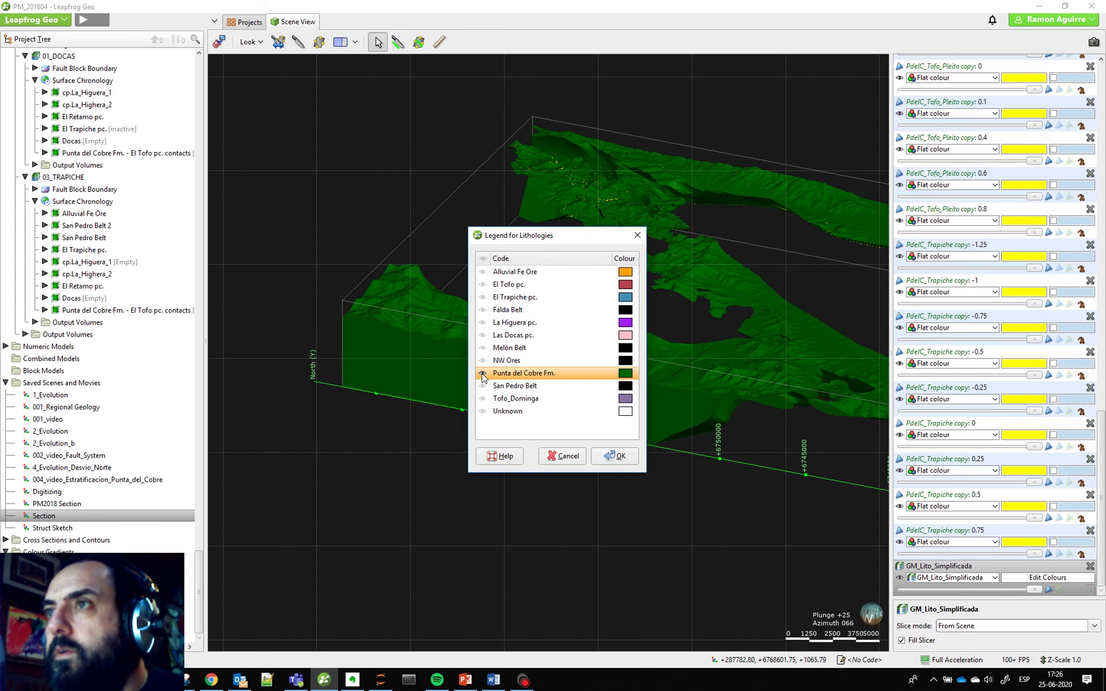
left_click(616, 456)
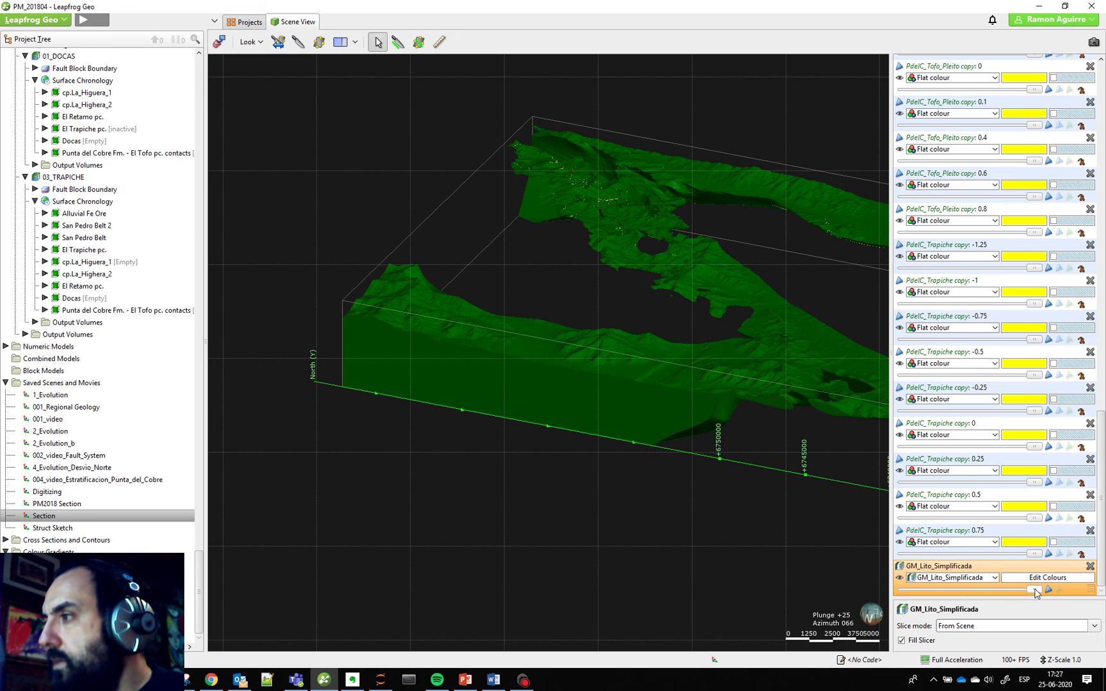
Make GM_Lito_Simplificada semi-transparent and examine the yellow isosurfaces inside the Punta del Cobre Fm. volume from several sides
left_click_drag(1034, 589, 967, 590)
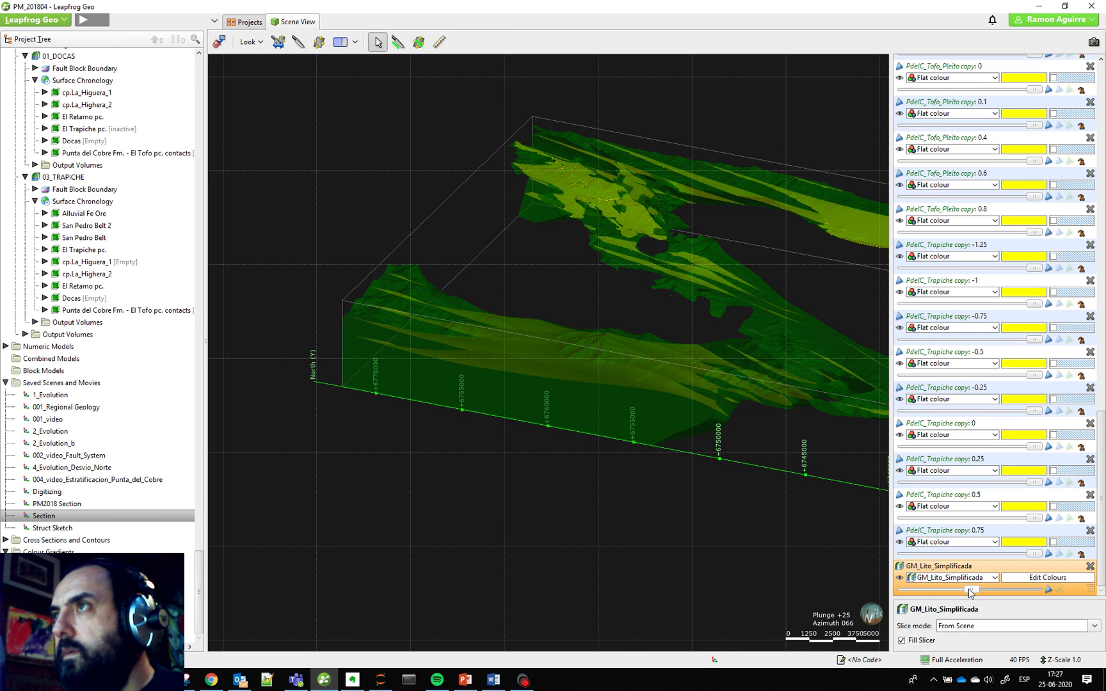
left_click_drag(596, 400, 464, 456)
middle_click_drag(400, 459, 589, 474)
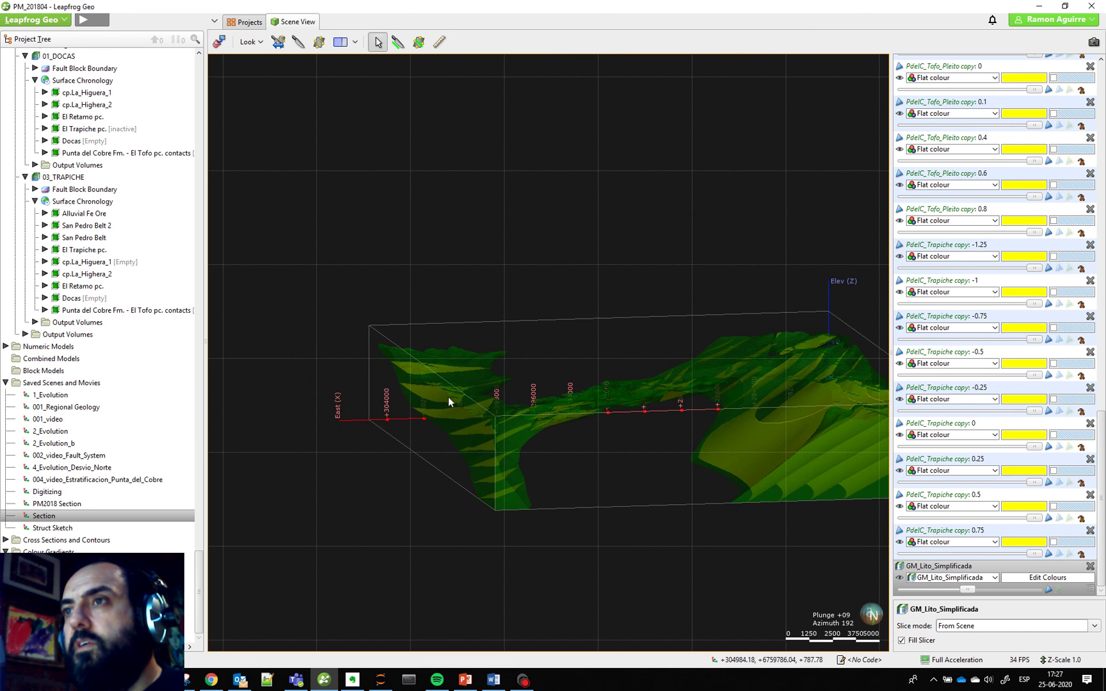
scroll(449, 396, "up", 3)
middle_click_drag(399, 396, 550, 353)
left_click_drag(423, 483, 516, 521)
scroll(584, 532, "down", 3)
left_click_drag(585, 532, 448, 499)
Hide GM_Lito_Simplificada and locate the 0.75 isosurface of PdelC_Trapiche copy in the project tree
left_click(900, 580)
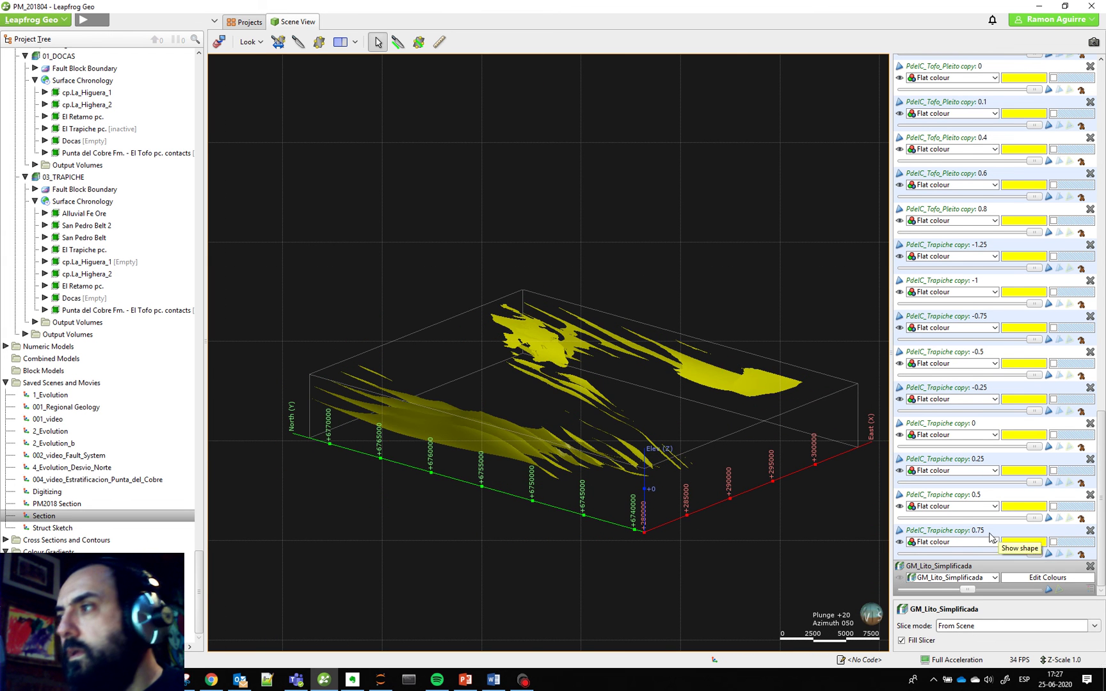
left_click(969, 532)
right_click(976, 548)
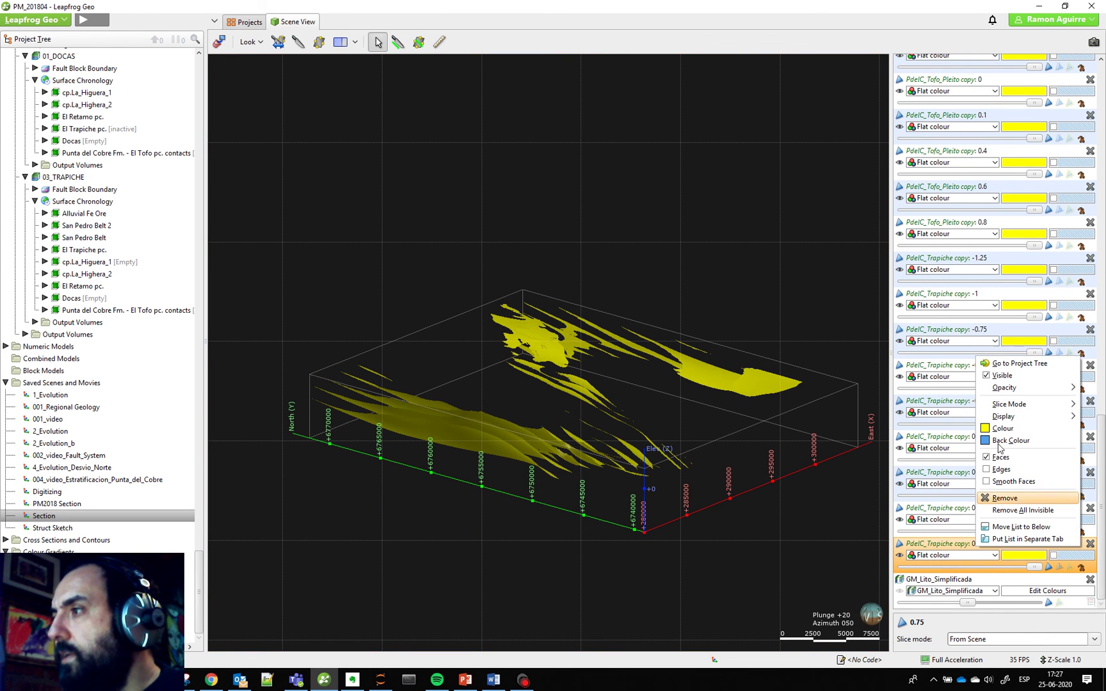
left_click(1024, 361)
scroll(55, 388, "up", 11)
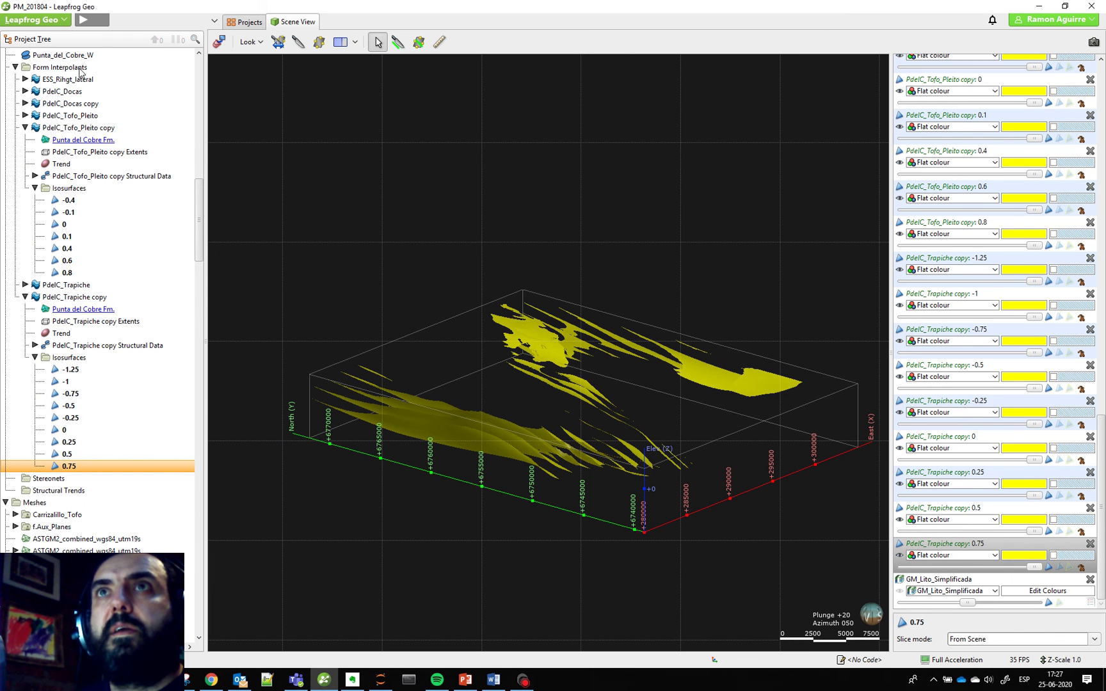
Collapse PdelC_Tofo_Pleito copy and check the commands available for the Form Interpolants folder
left_click(25, 128)
right_click(64, 67)
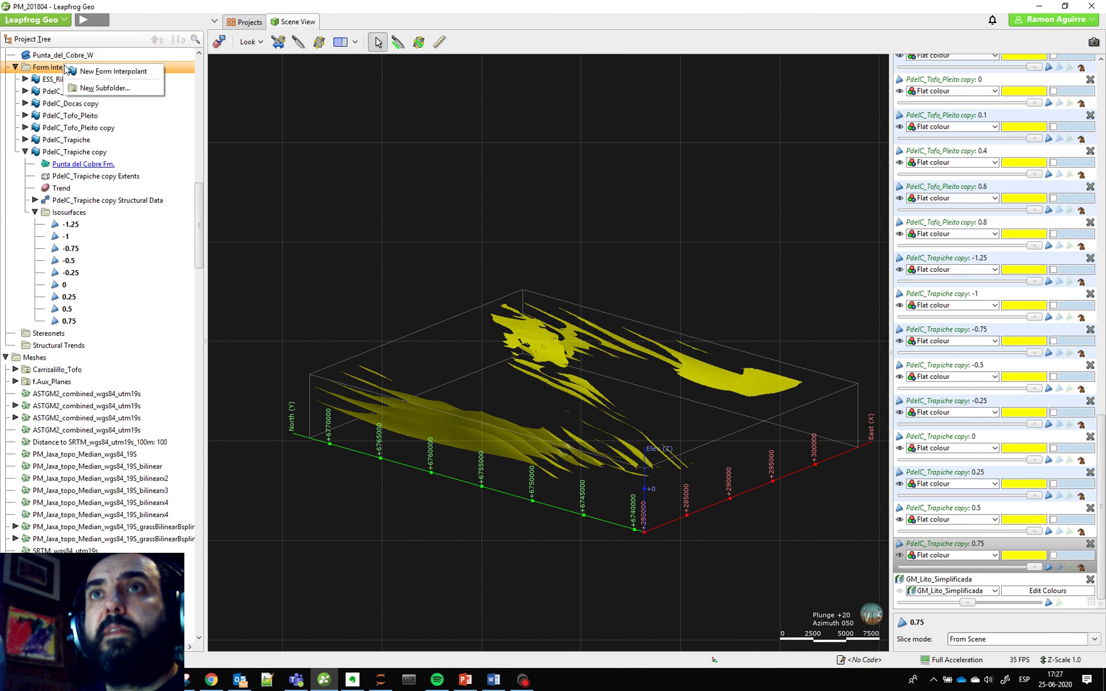
left_click(371, 100)
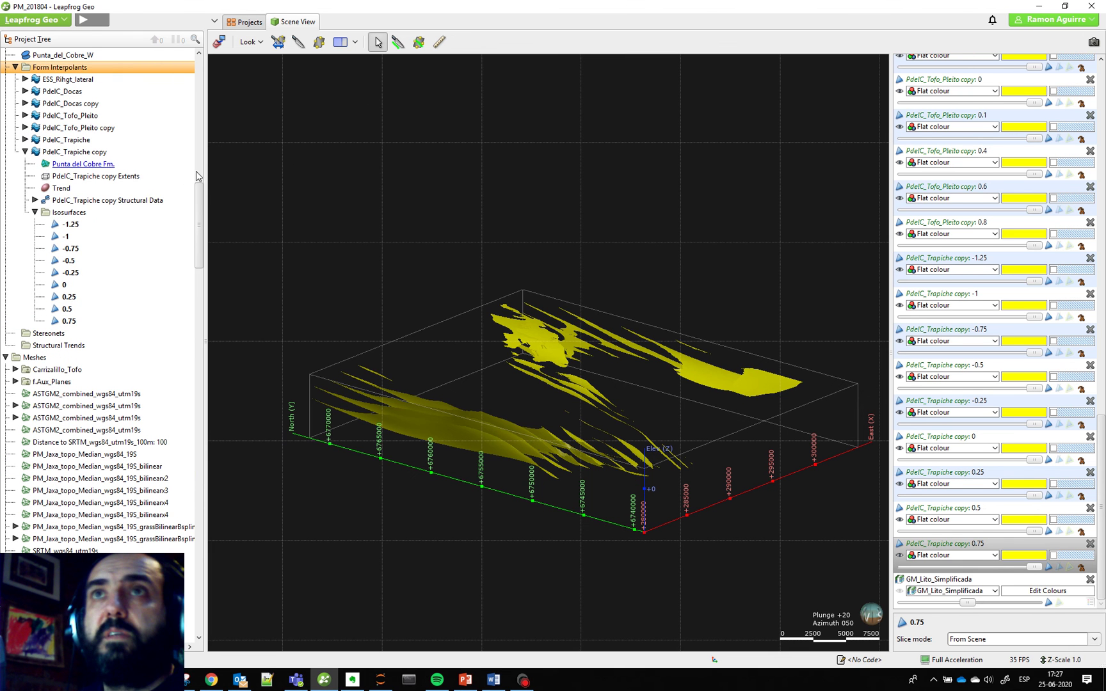
Add the Punta del Cobre Fm. volume linked to PdelC_Trapiche copy to the scene
right_click(133, 165)
left_click(117, 155)
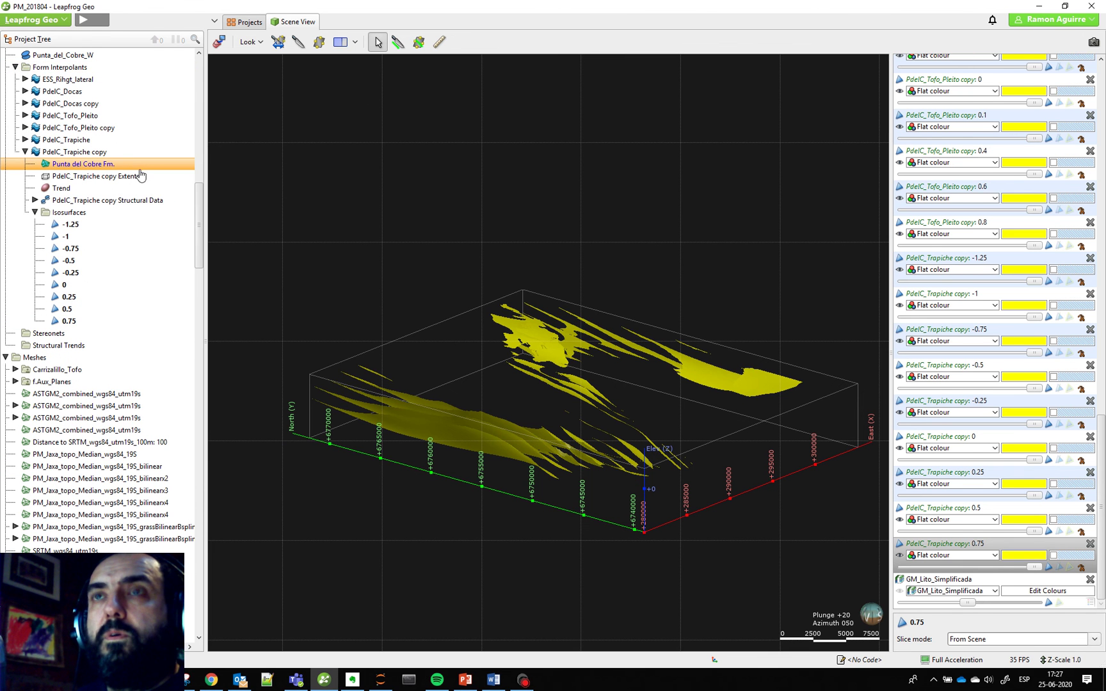
right_click(149, 168)
left_click(160, 183)
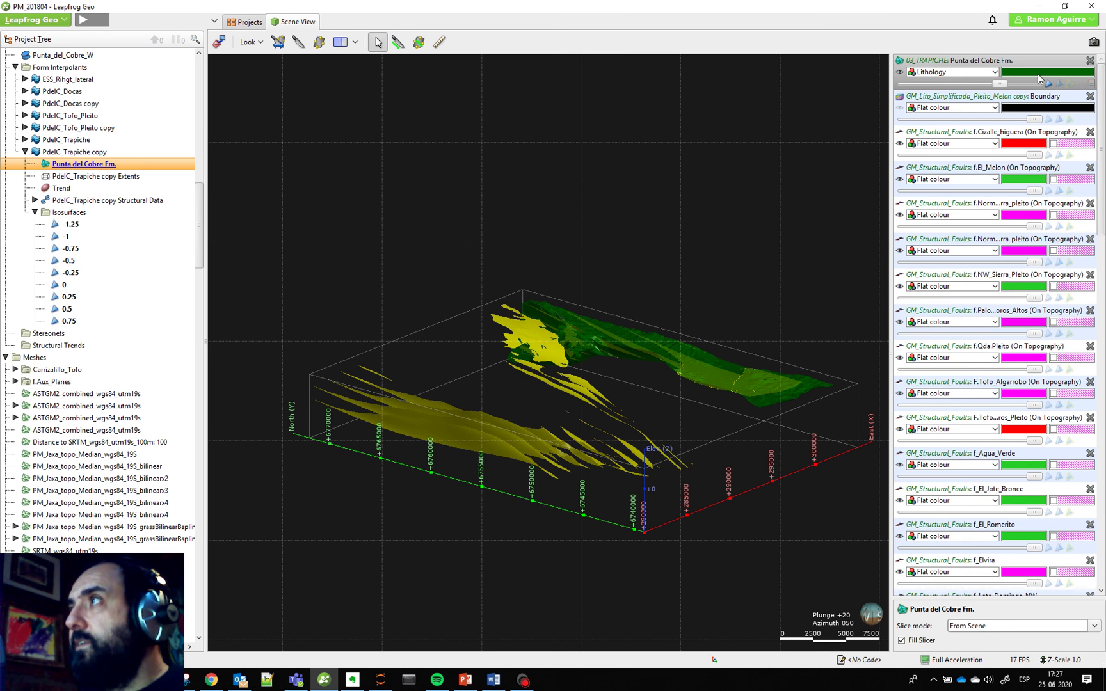
Hide the Punta del Cobre Fm. volume and add the PdelC_Trapiche copy Structural Data to the scene
left_click(900, 72)
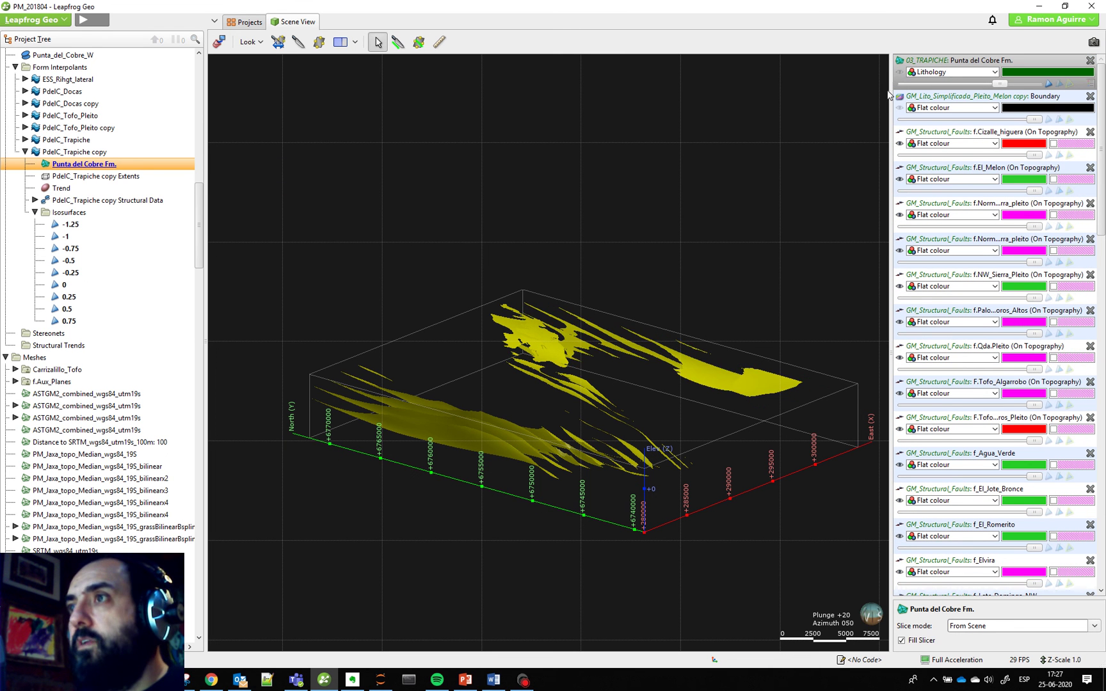
right_click(124, 200)
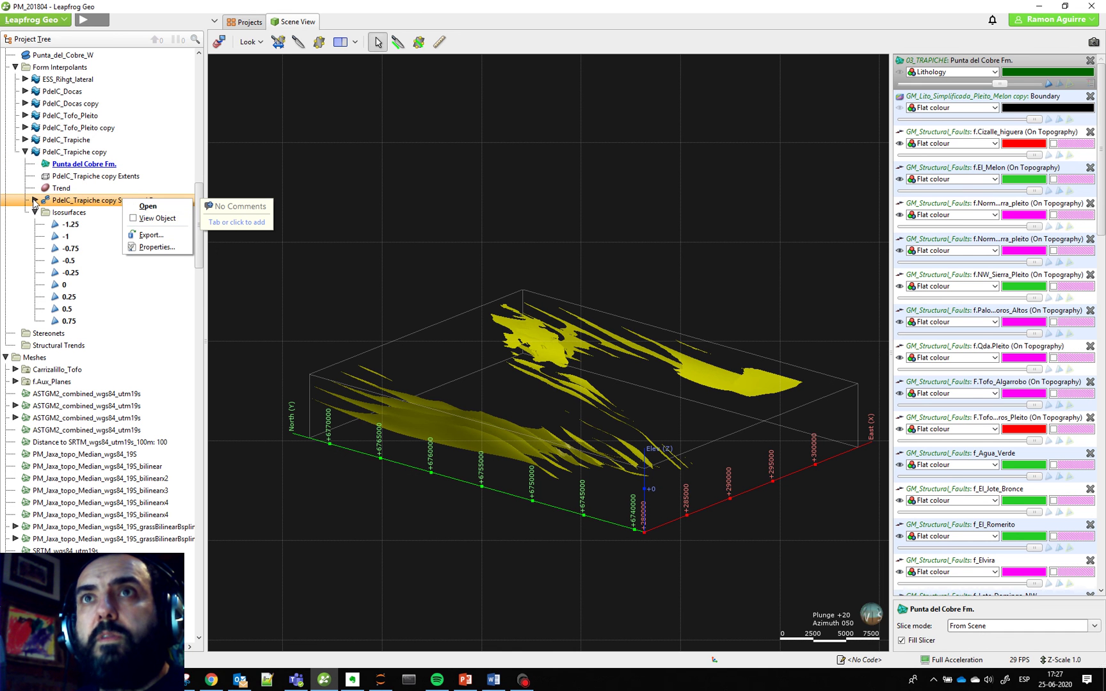
left_click(35, 204)
right_click(115, 200)
left_click(127, 219)
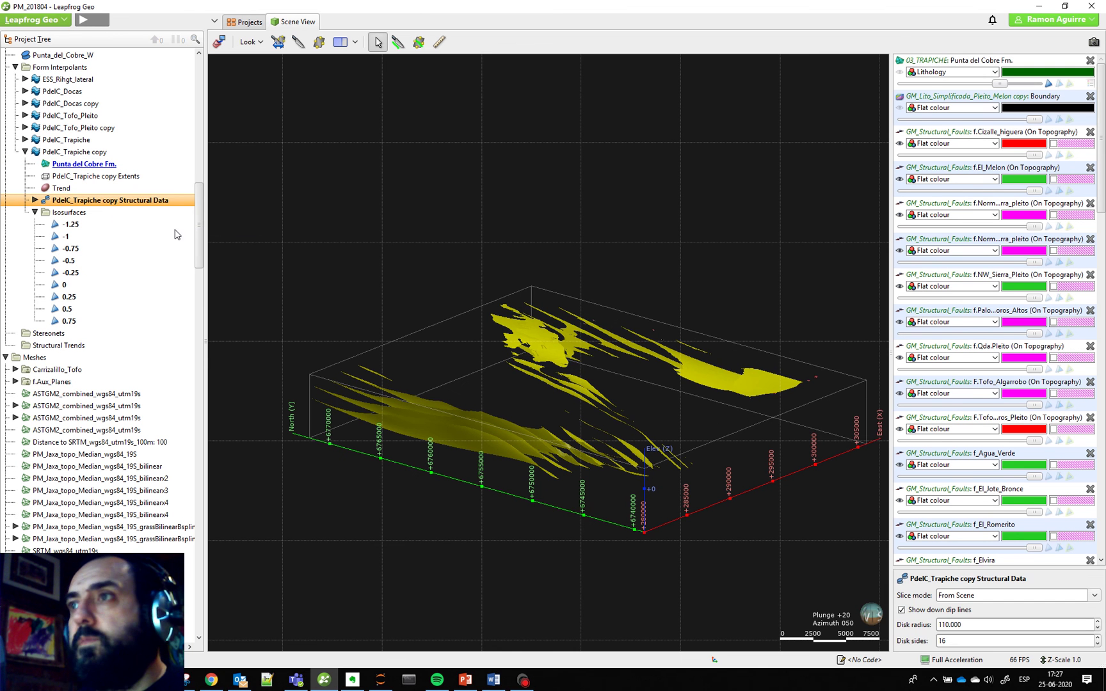
Examine the structural data disks beside the yellow Trapiche isosurfaces, selecting individual disks along their upper edge and far eastern end
left_click_drag(566, 439, 570, 462)
scroll(606, 422, "up", 5)
scroll(605, 422, "up", 5)
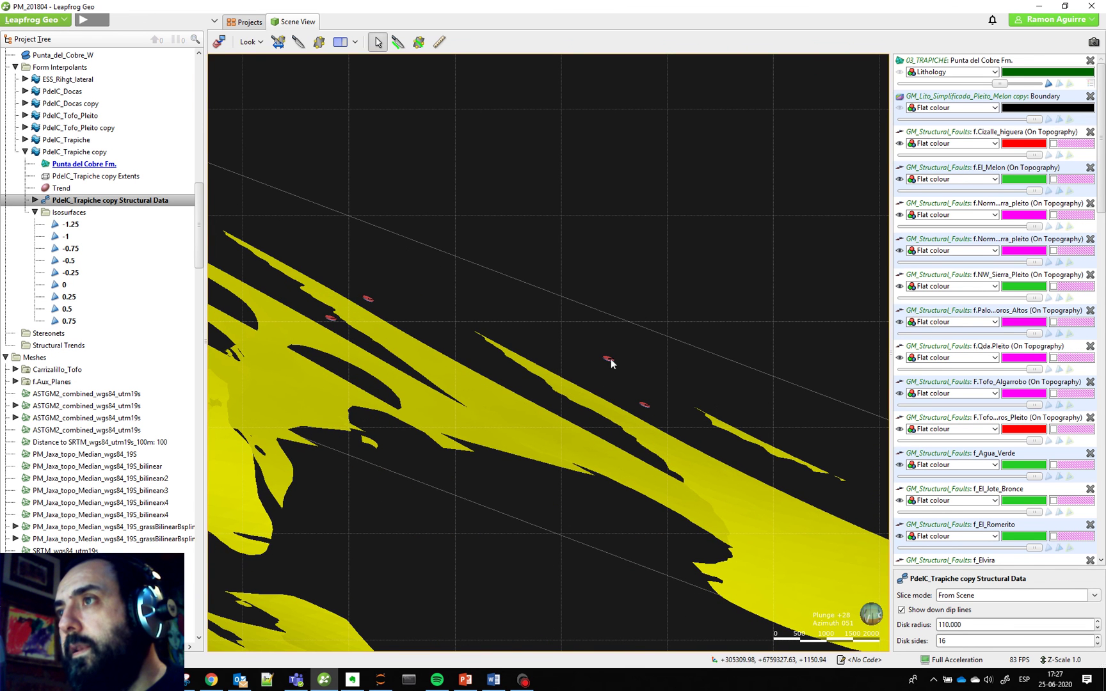
left_click(607, 360)
mouse_move(478, 564)
left_mouse_down()
mouse_move(501, 565)
mouse_move(431, 529)
mouse_move(420, 510)
mouse_move(450, 517)
mouse_move(478, 562)
mouse_move(311, 507)
mouse_move(543, 533)
mouse_move(570, 546)
mouse_move(509, 470)
mouse_move(420, 516)
mouse_move(424, 507)
mouse_move(248, 479)
left_mouse_up()
scroll(457, 520, "down", 5)
scroll(510, 470, "up", 2)
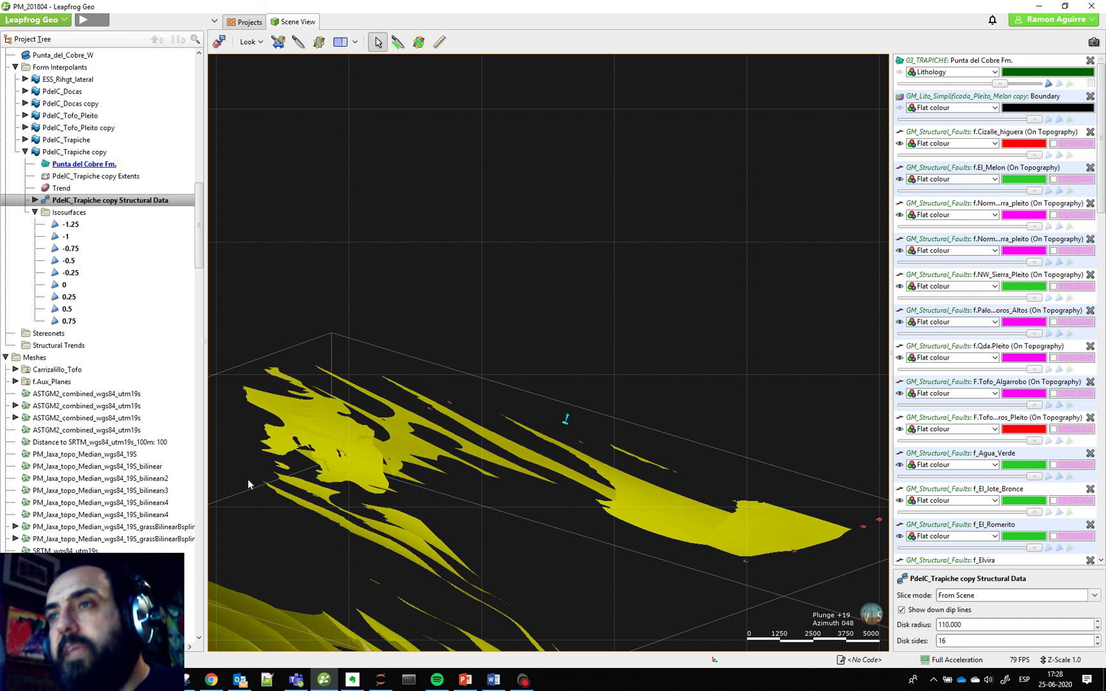
scroll(254, 484, "down", 6)
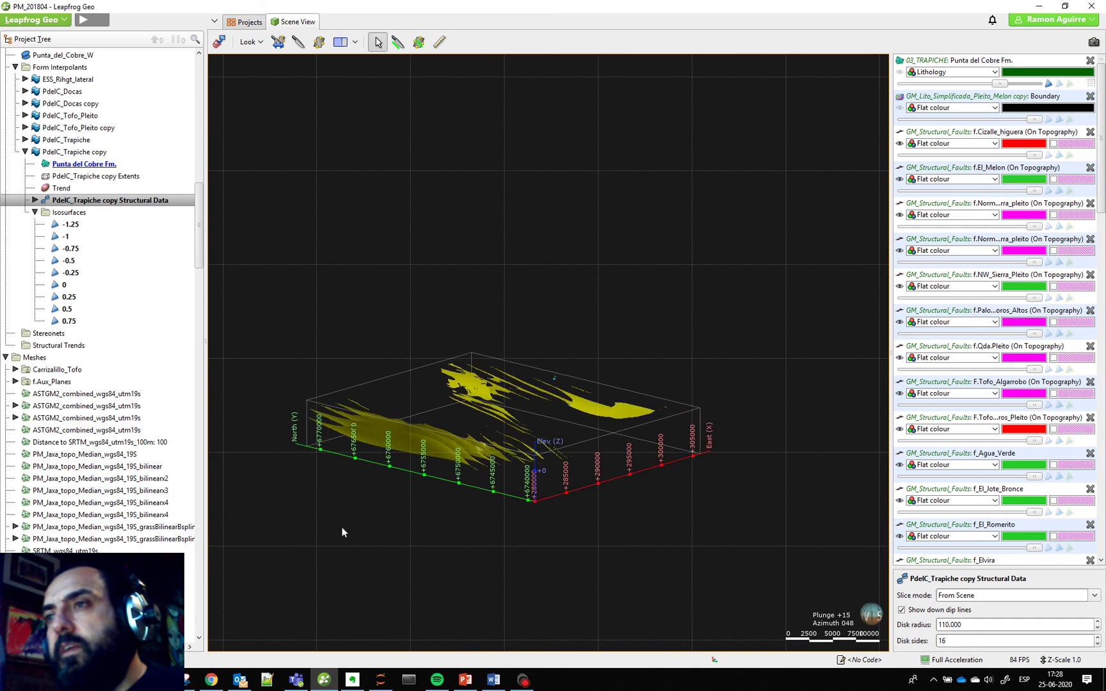
scroll(553, 451, "up", 4)
middle_click_drag(610, 444, 434, 440)
scroll(434, 439, "up", 2)
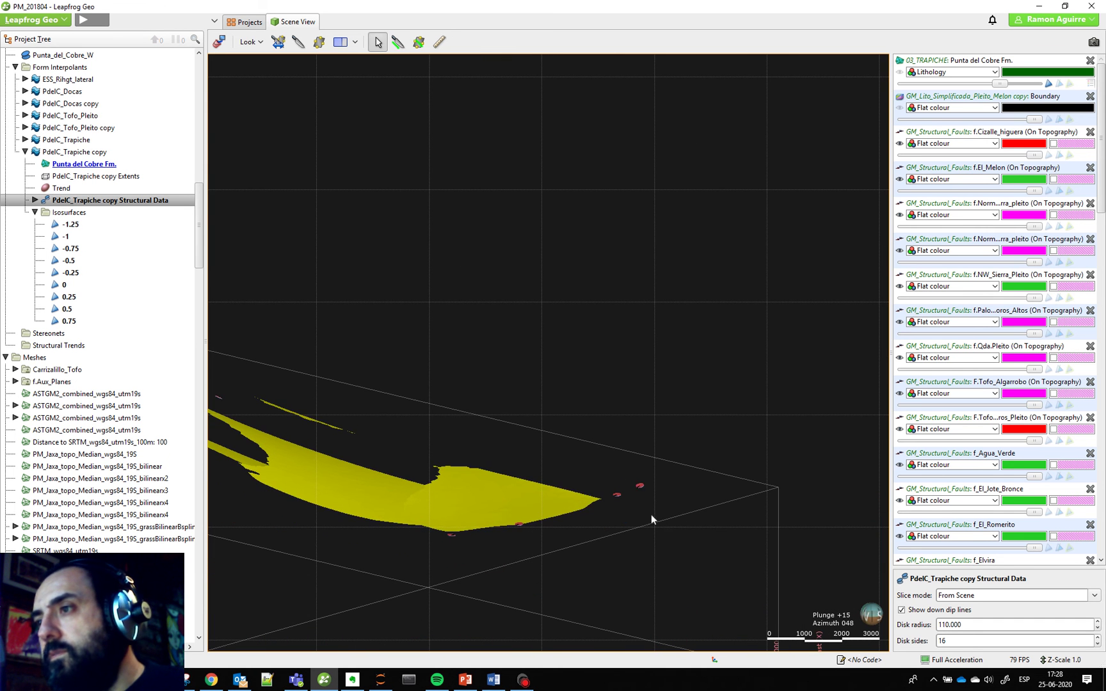
scroll(238, 526, "down", 6)
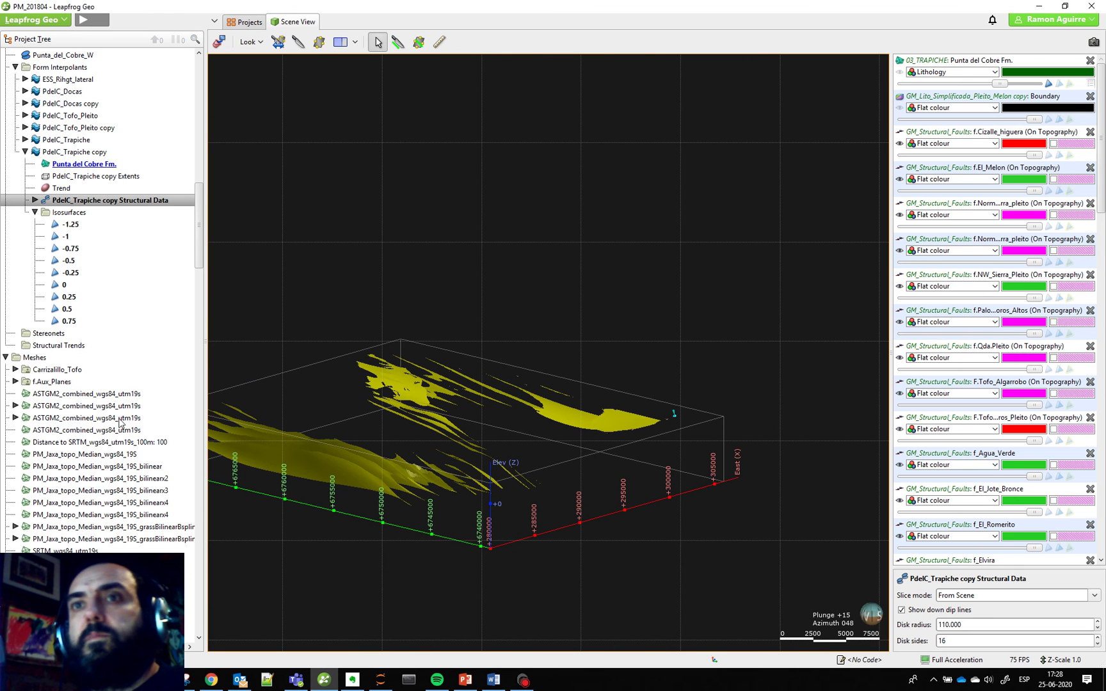
Load the saved scene 001_Regional Geology from the project tree
scroll(164, 408, "down", 8)
scroll(164, 408, "down", 20)
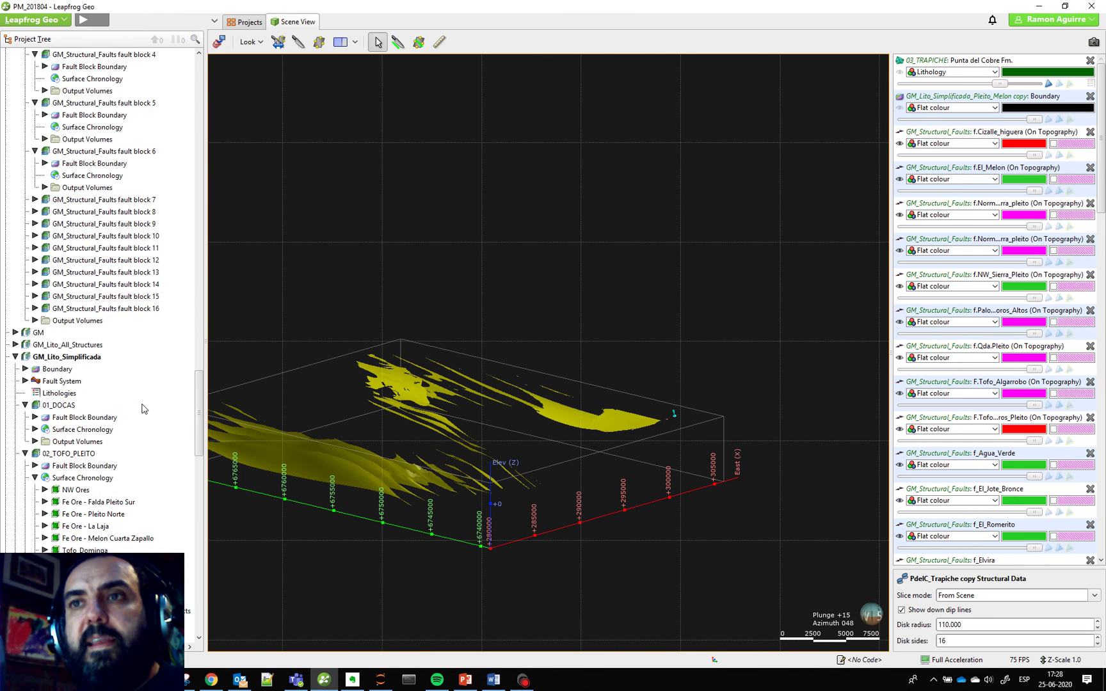
scroll(142, 409, "down", 17)
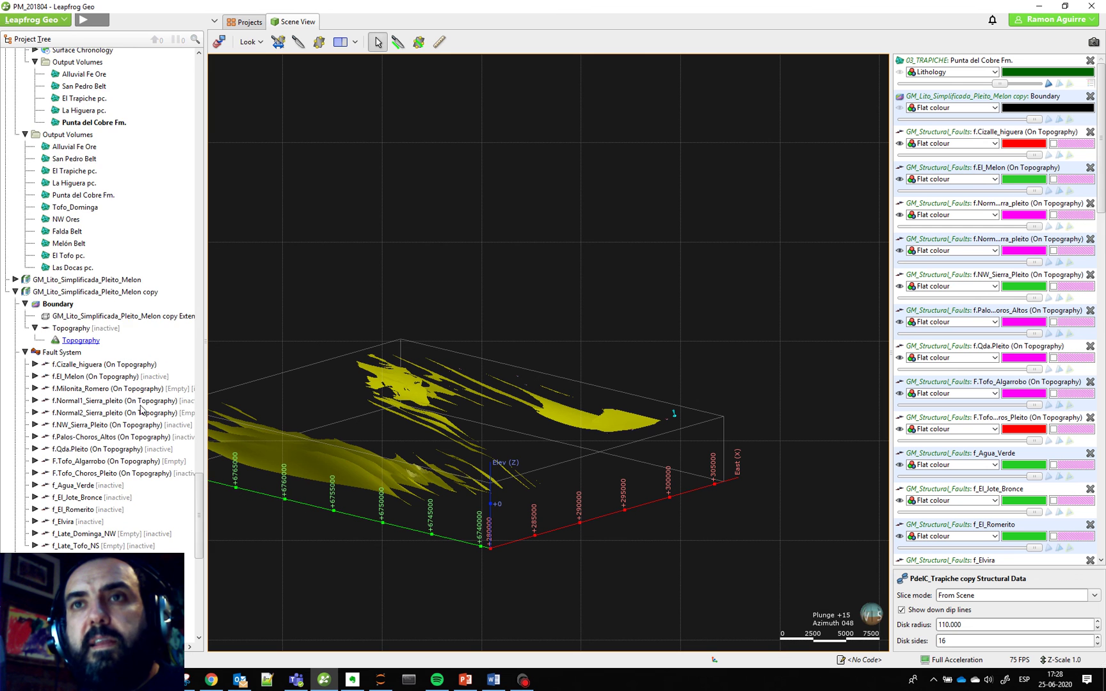
scroll(142, 419, "down", 8)
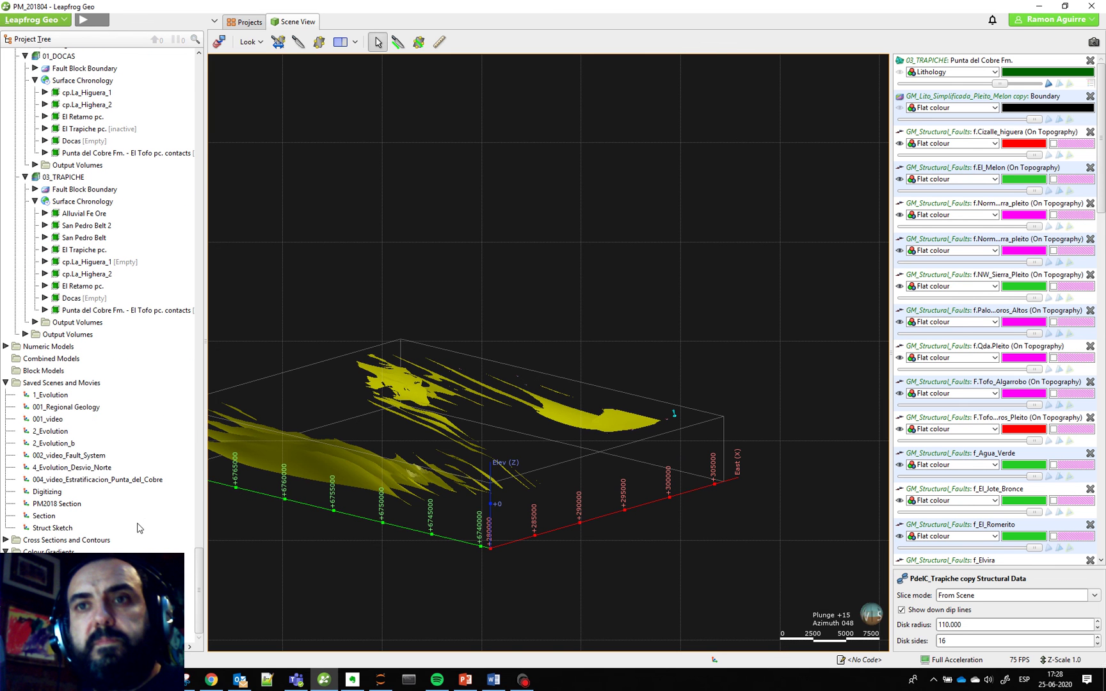
left_click(70, 408)
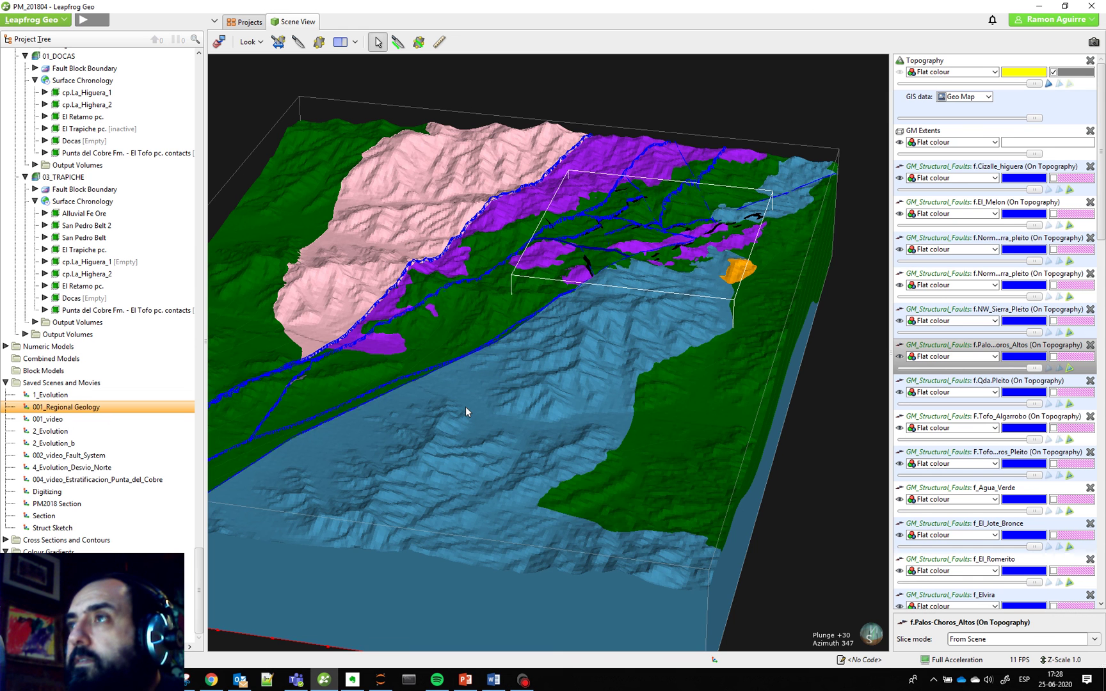
Examine the regional geology model and its faults, closing in on the lithologies inside and around the white GM extents box
scroll(467, 406, "down", 4)
middle_click_drag(489, 400, 530, 418)
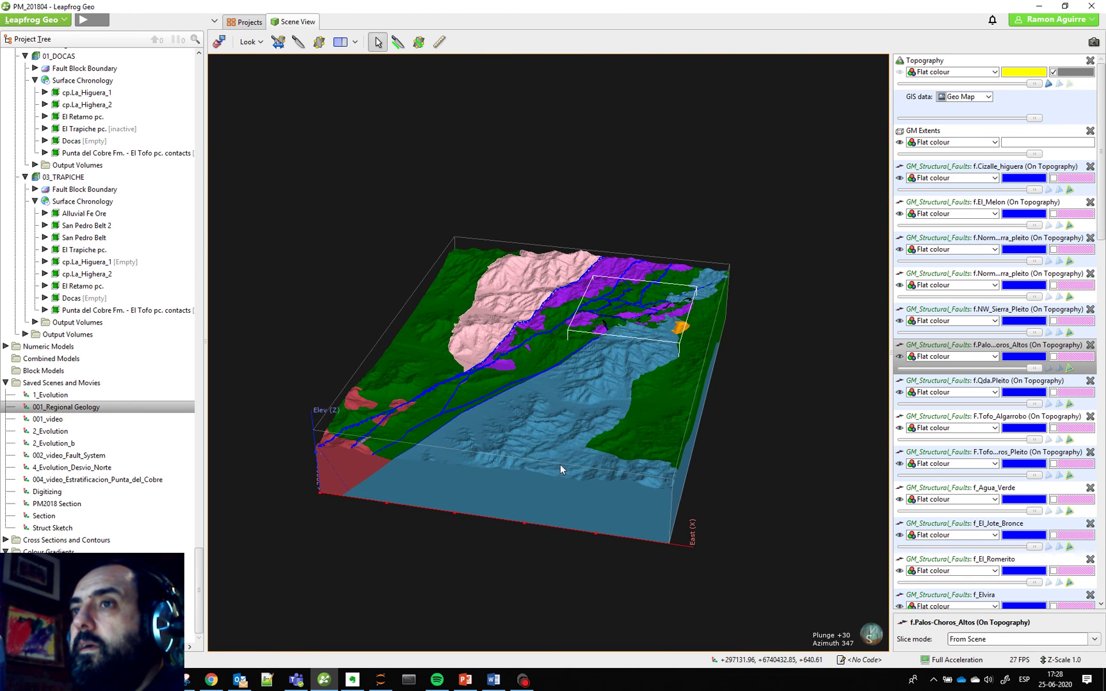
scroll(560, 461, "up", 1)
scroll(560, 441, "up", 4)
middle_click_drag(618, 475, 591, 469)
left_click_drag(590, 469, 569, 449)
middle_click_drag(654, 446, 544, 494)
scroll(571, 465, "up", 2)
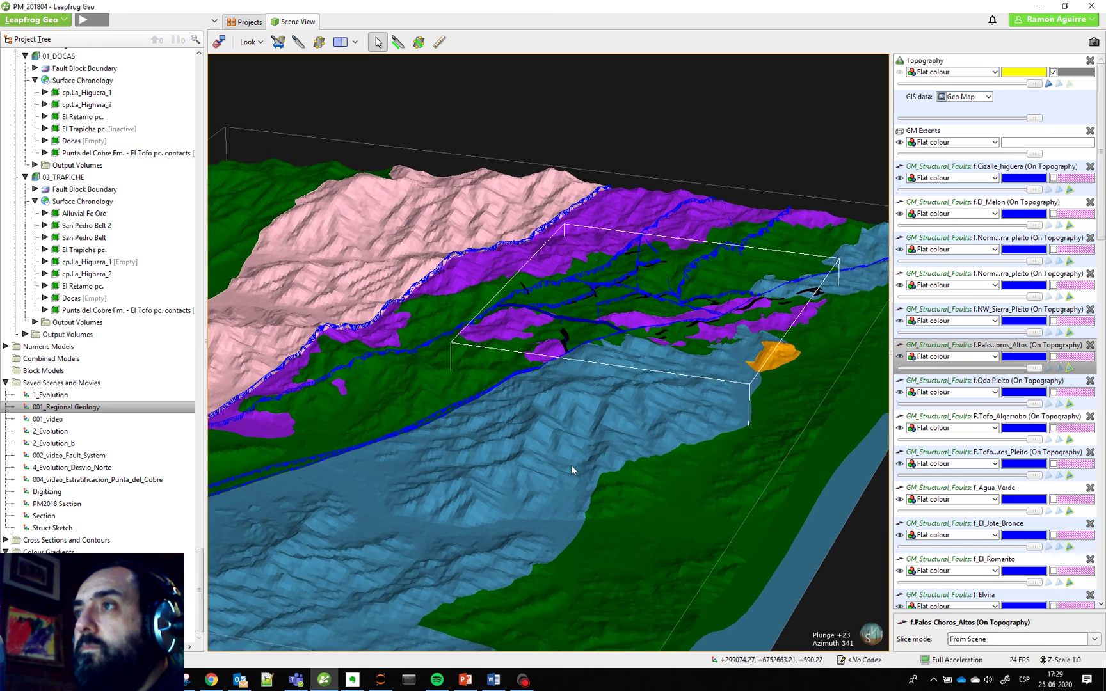
middle_click_drag(580, 449, 511, 482)
scroll(512, 466, "up", 2)
left_click_drag(513, 451, 513, 464)
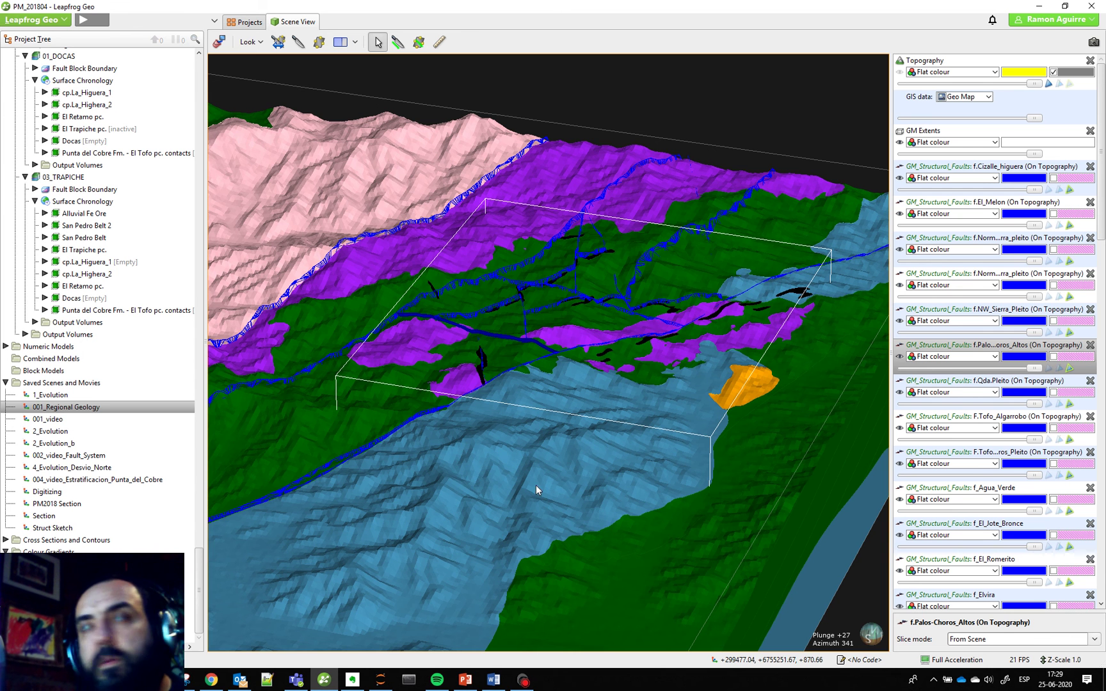
right_click_drag(614, 419, 645, 388)
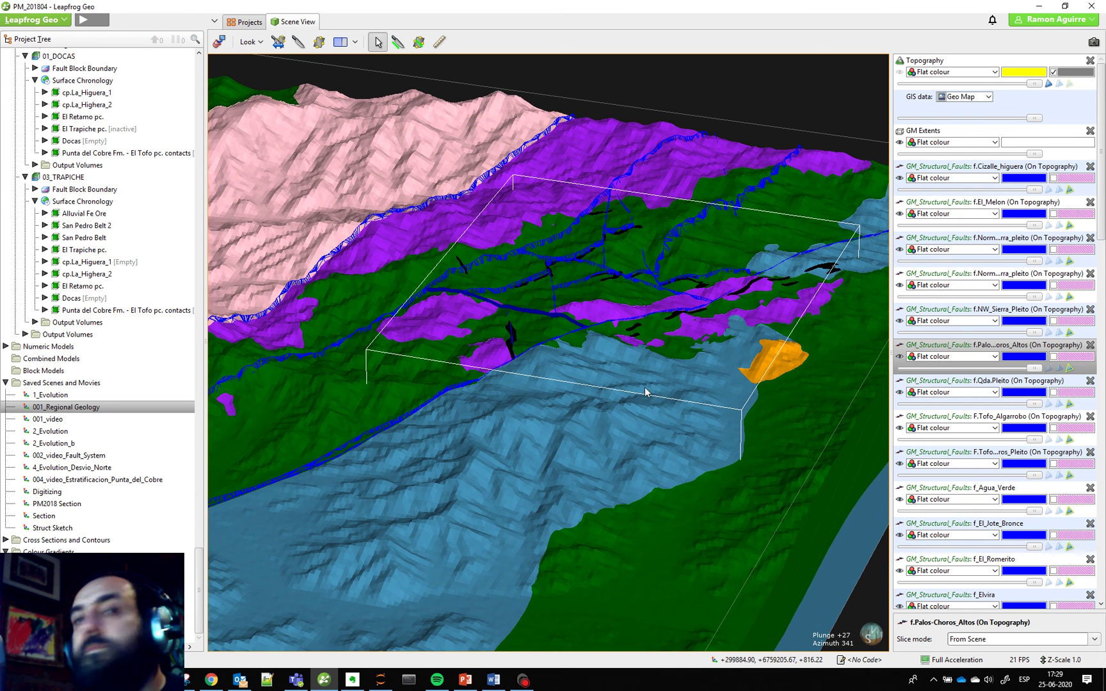